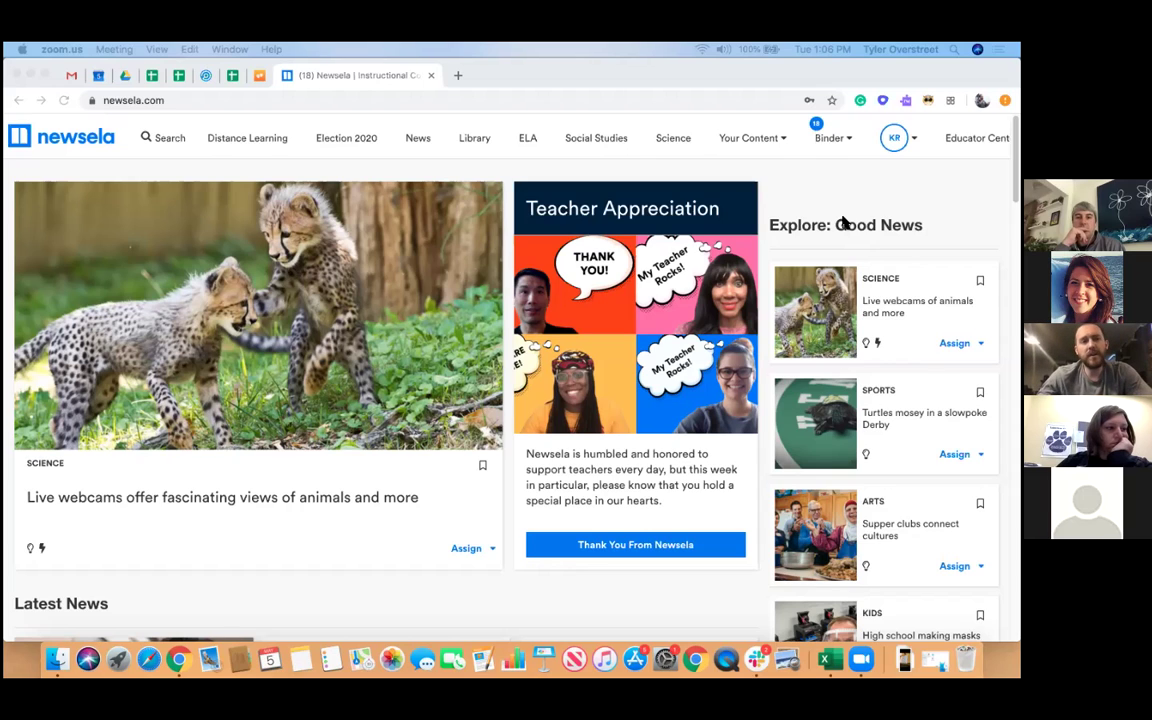
- Open the account settings and review the list of Newsela classes
left_click(894, 138)
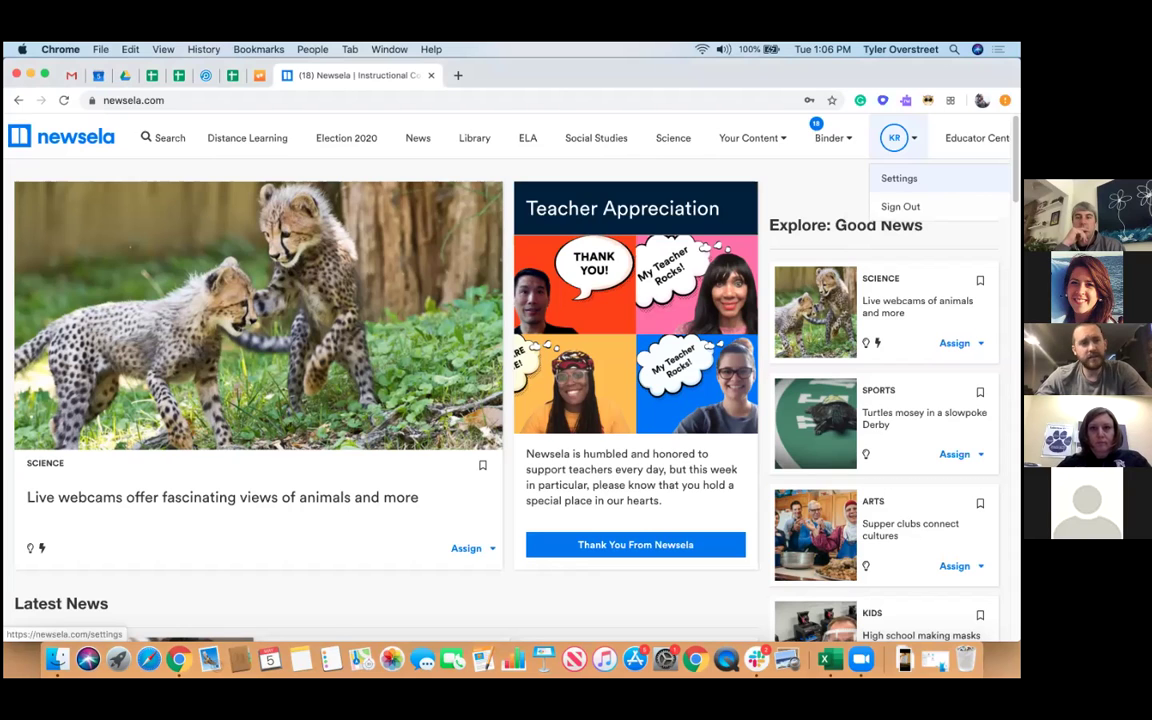
left_click(899, 178)
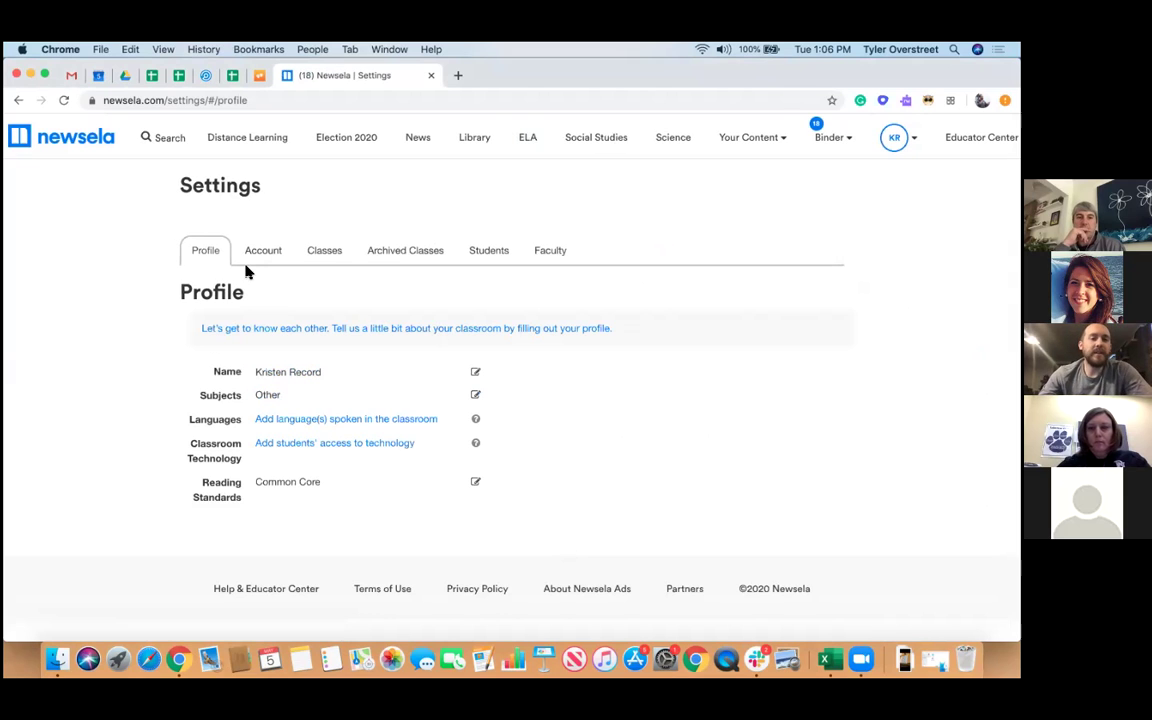
left_click(327, 256)
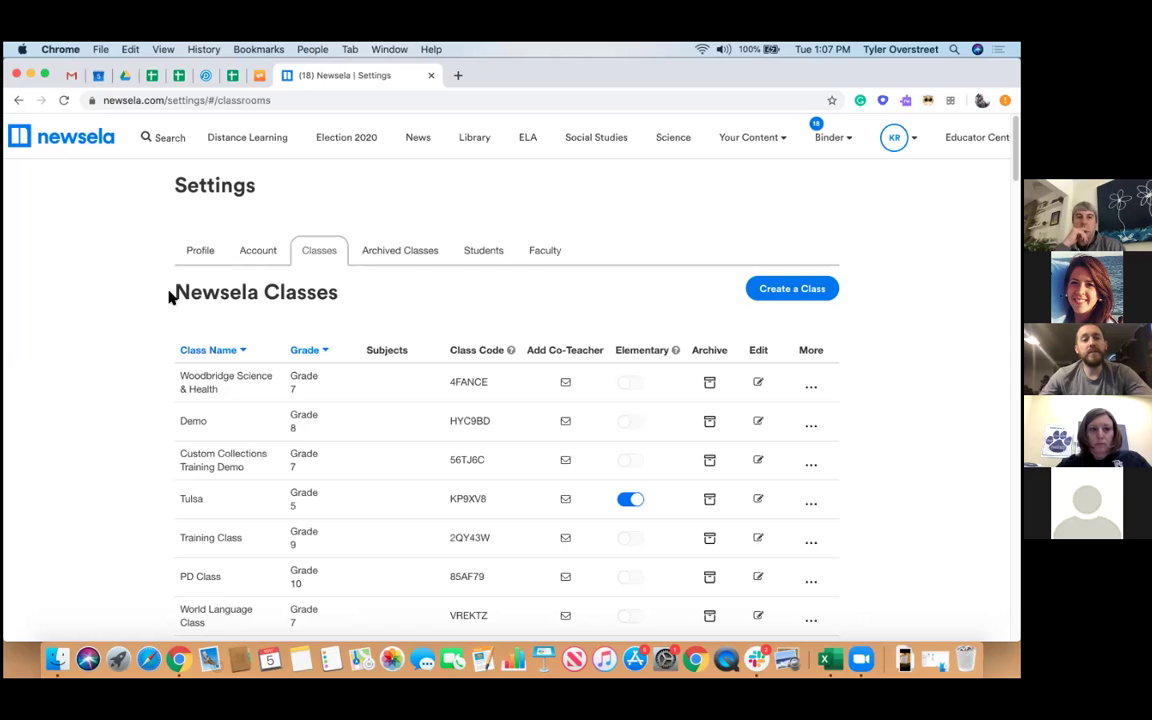
scroll(267, 324, "down", 1)
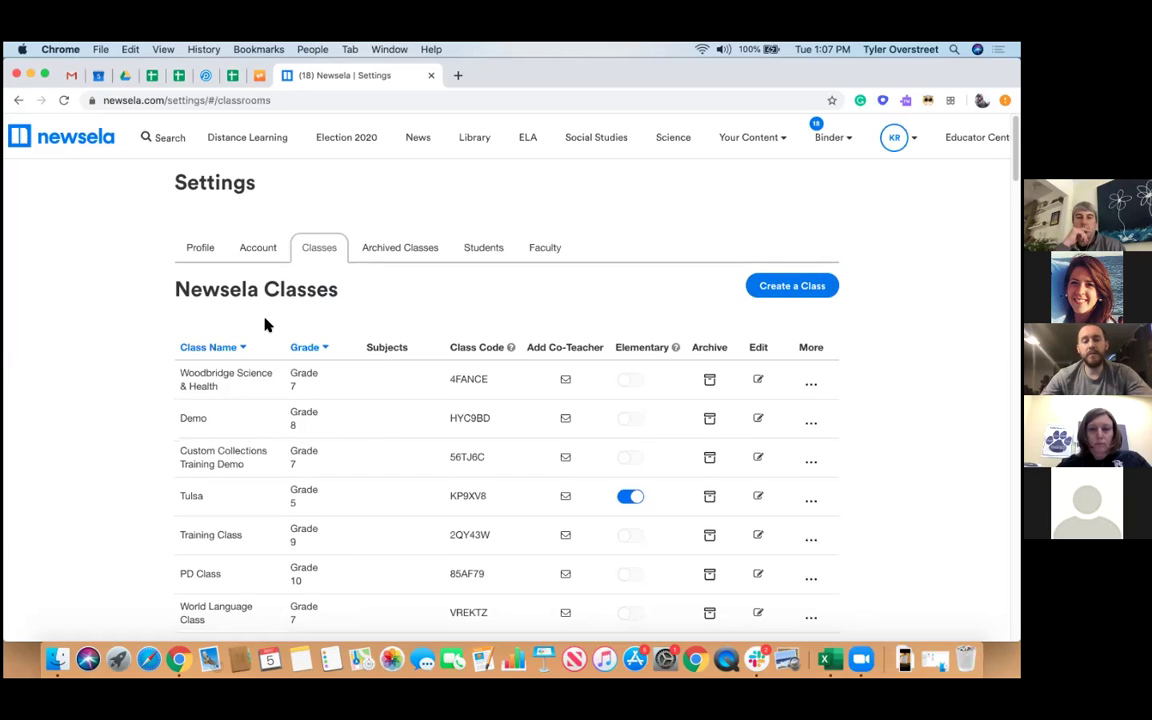
scroll(265, 323, "down", 3)
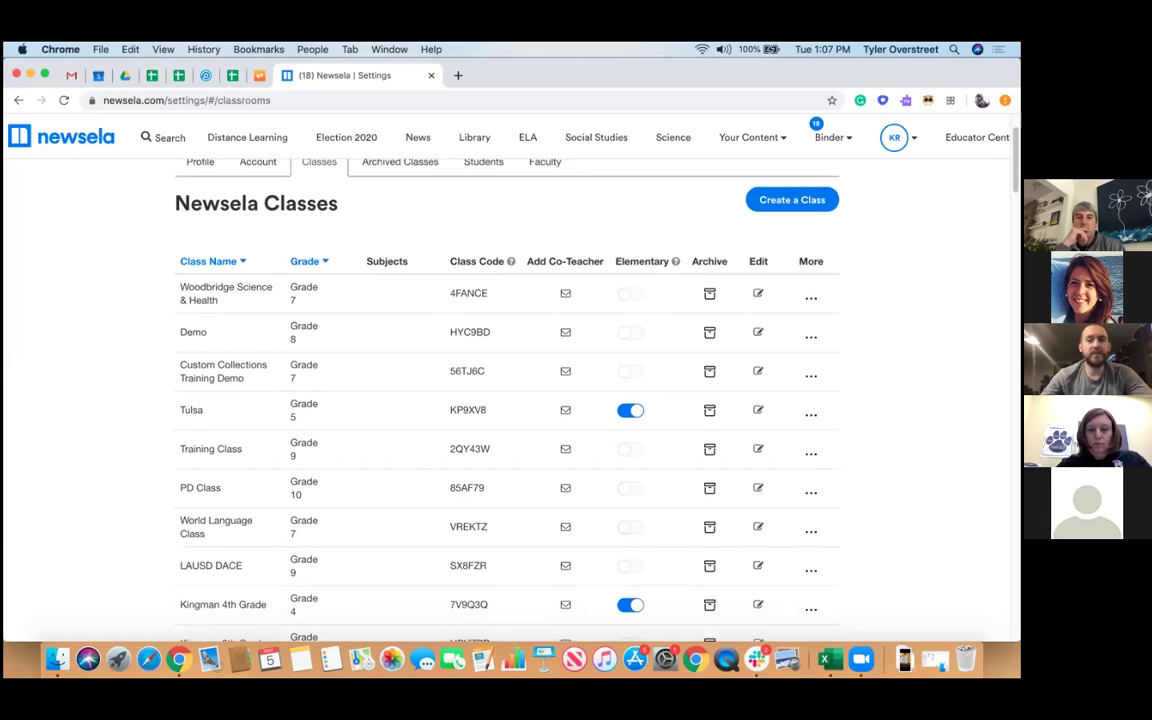
scroll(391, 396, "up", 2)
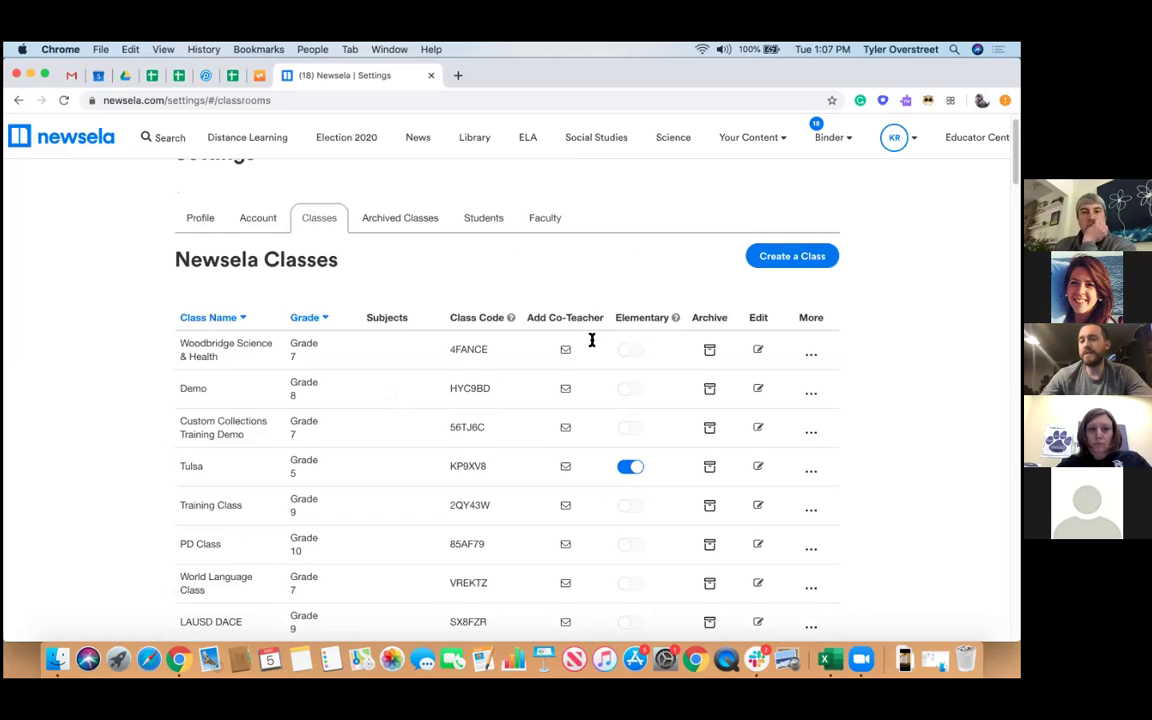
scroll(591, 340, "up", 1)
- Open the class creation form to review its name, grade, subject and elementary filter options, and close it without creating a class
left_click(790, 288)
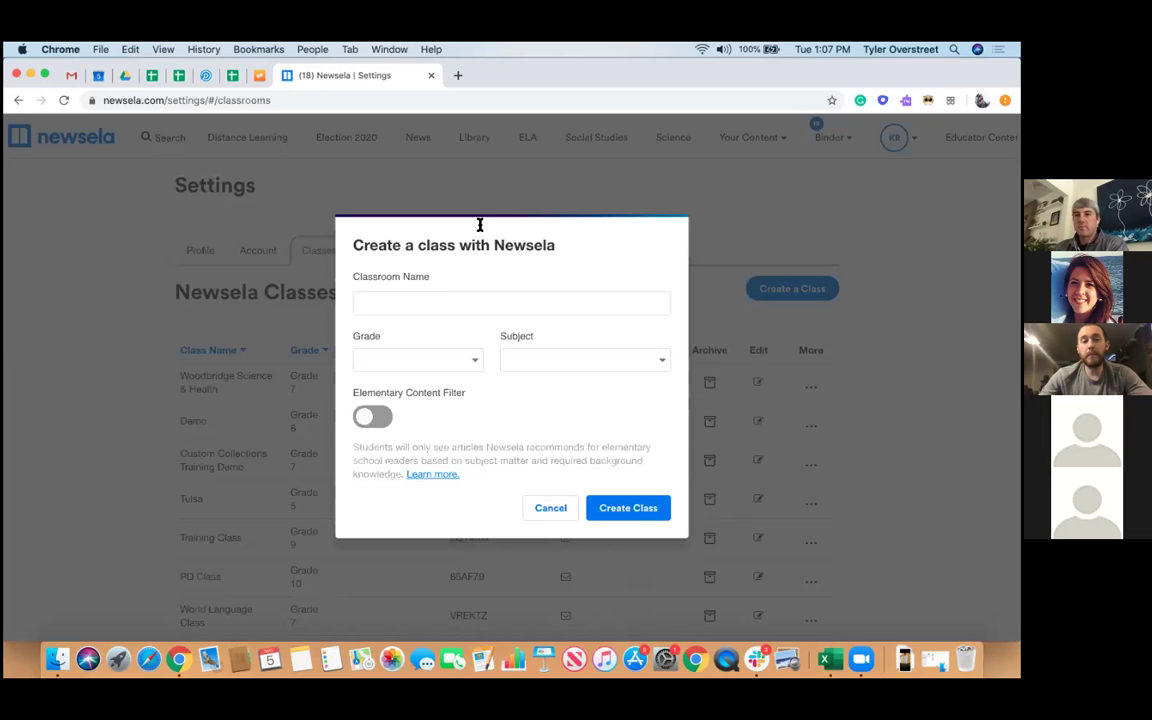
left_click(566, 513)
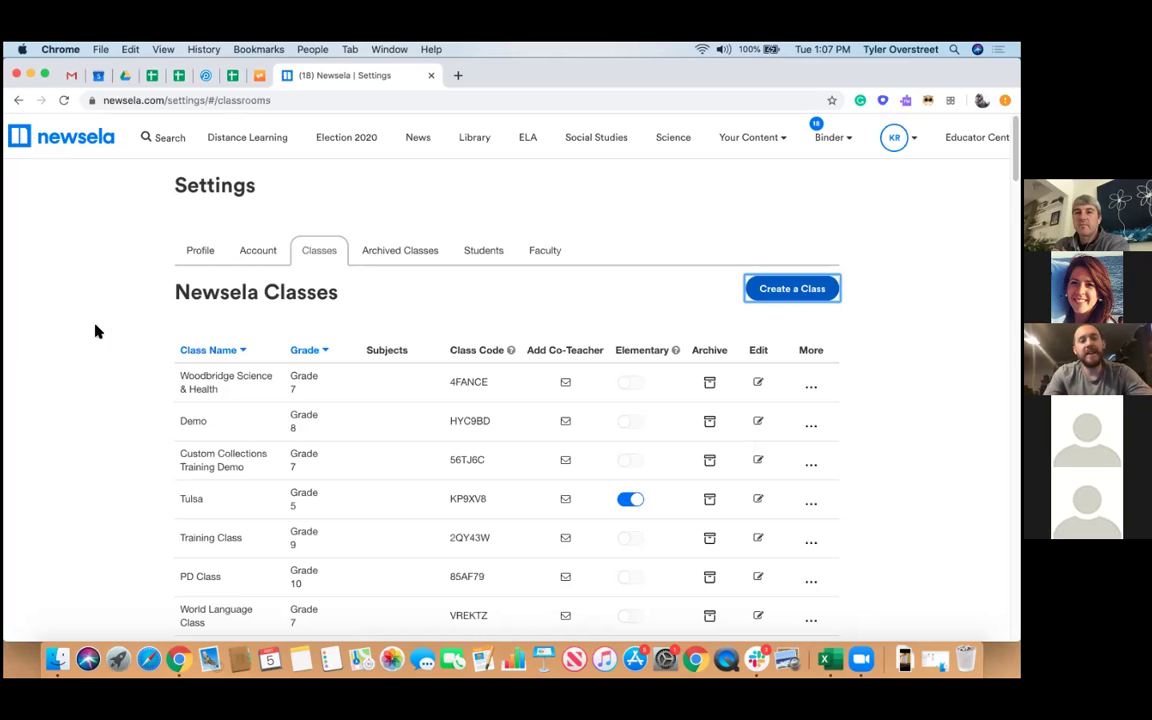
left_click_drag(306, 293, 750, 303)
left_click(812, 288)
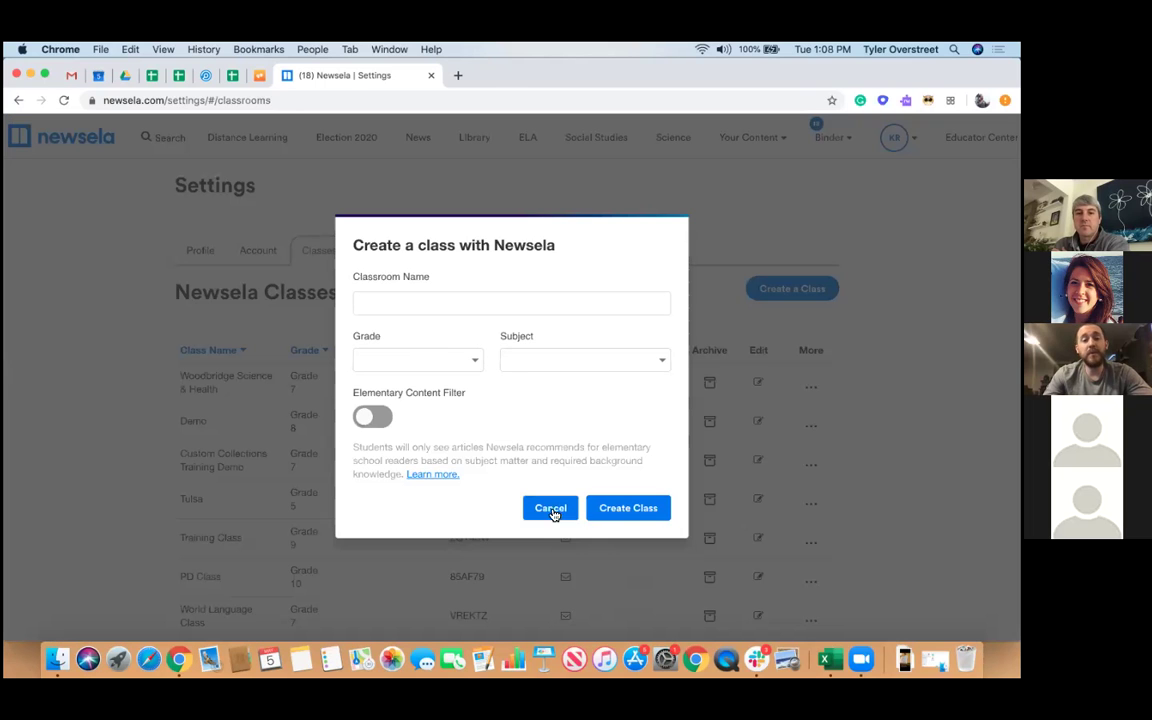
left_click(730, 455)
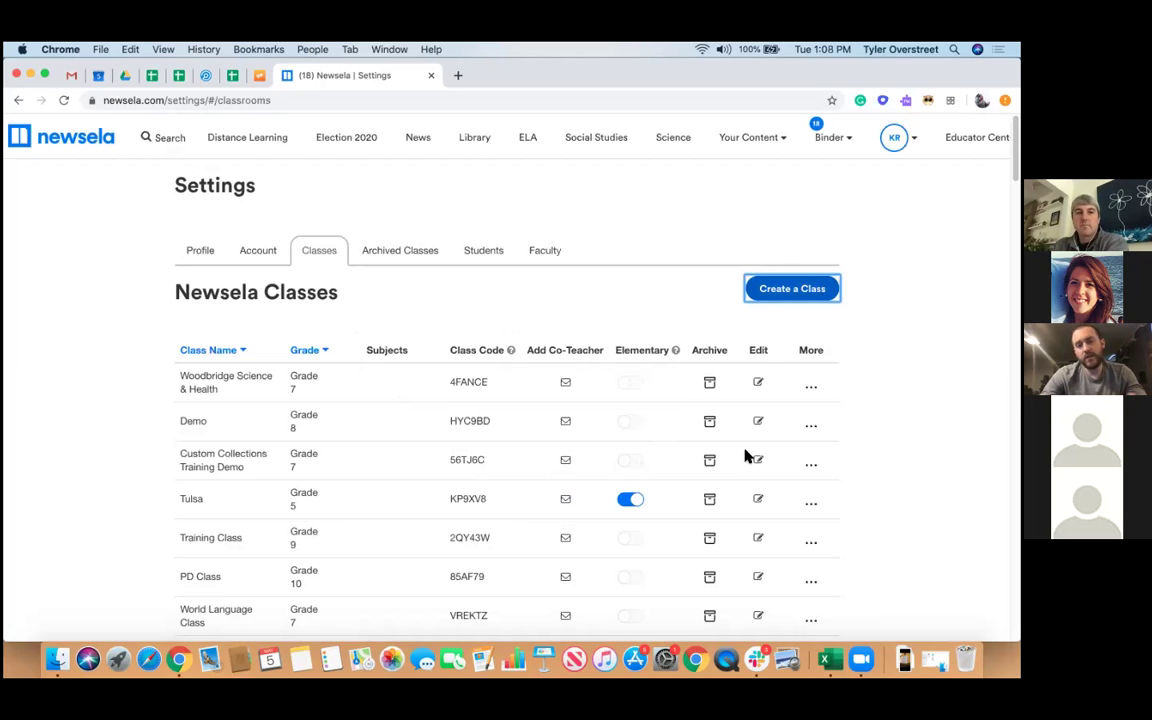
- View the student invitation link and class code for the Woodbridge Science & Health class, and close the invitation
double_click(448, 382)
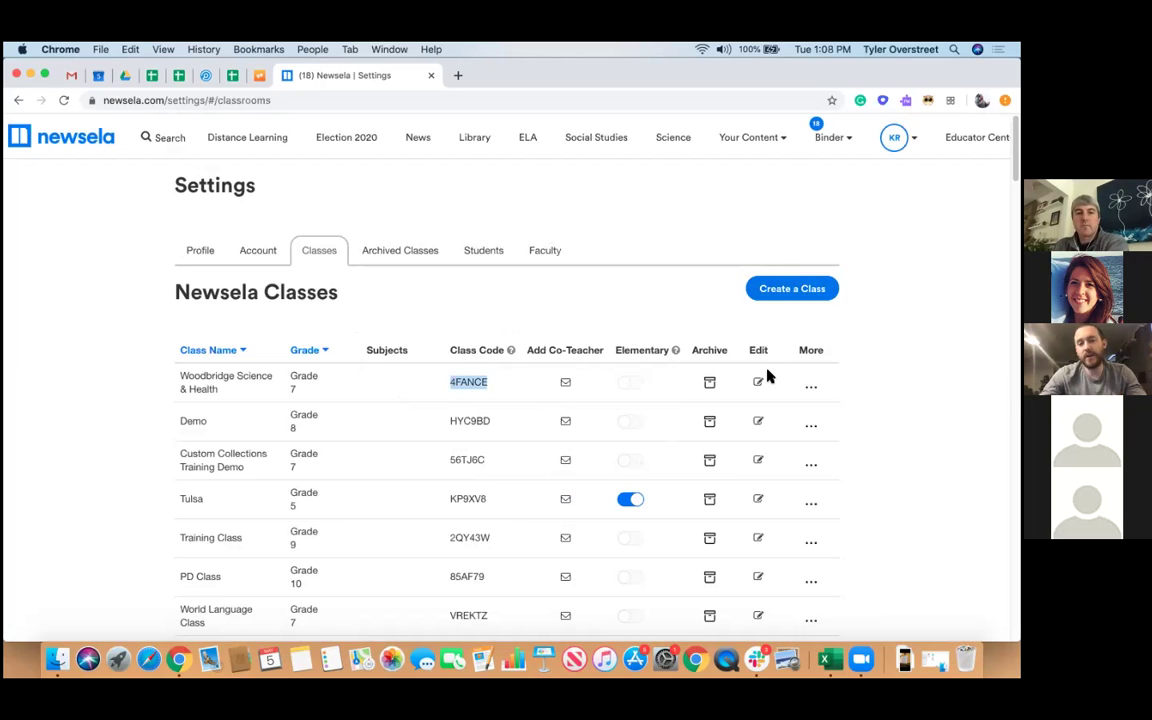
left_click(810, 386)
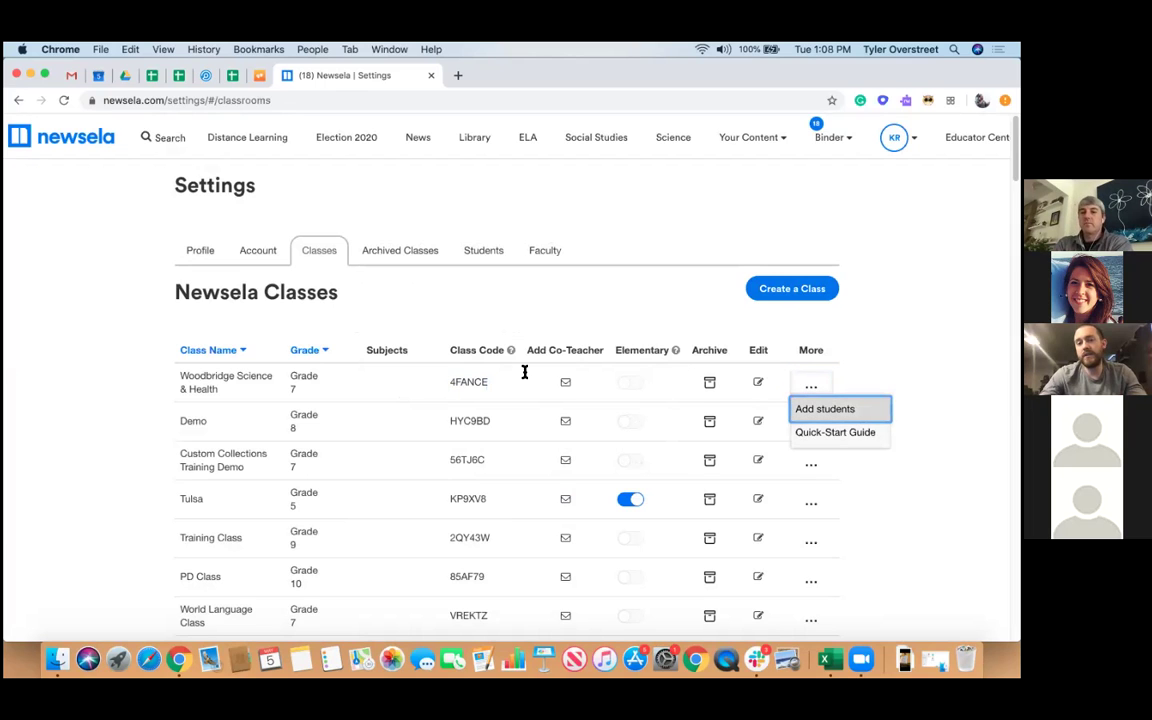
key("Return")
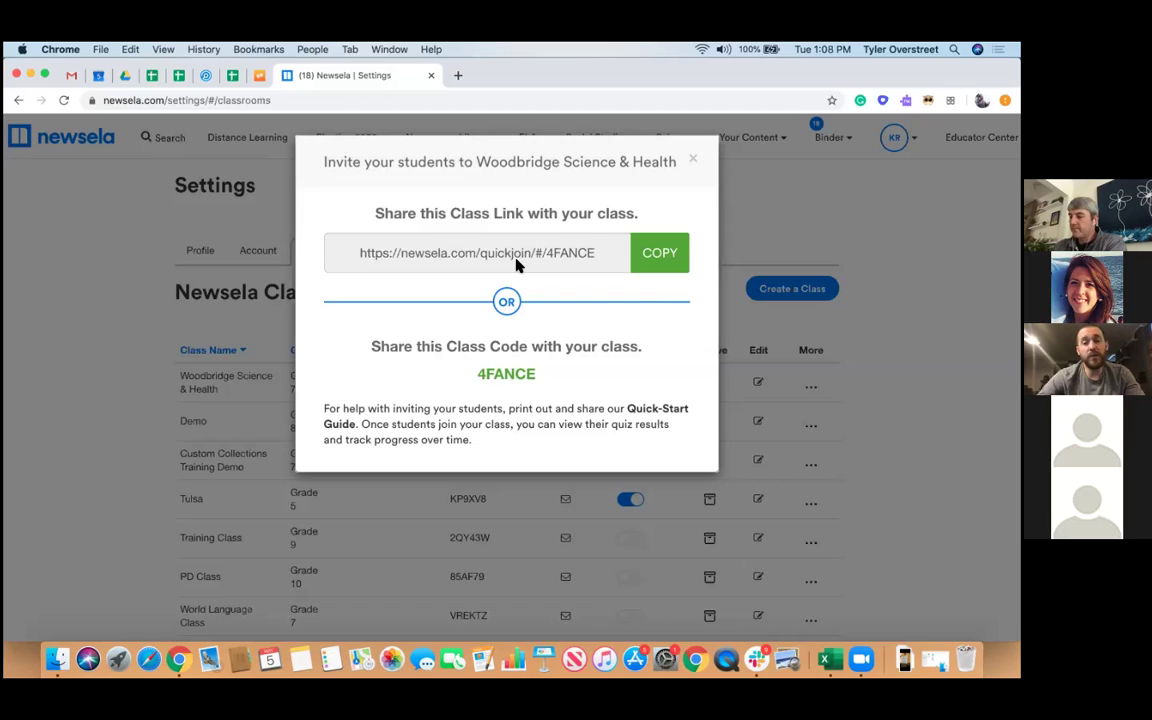
left_click(693, 161)
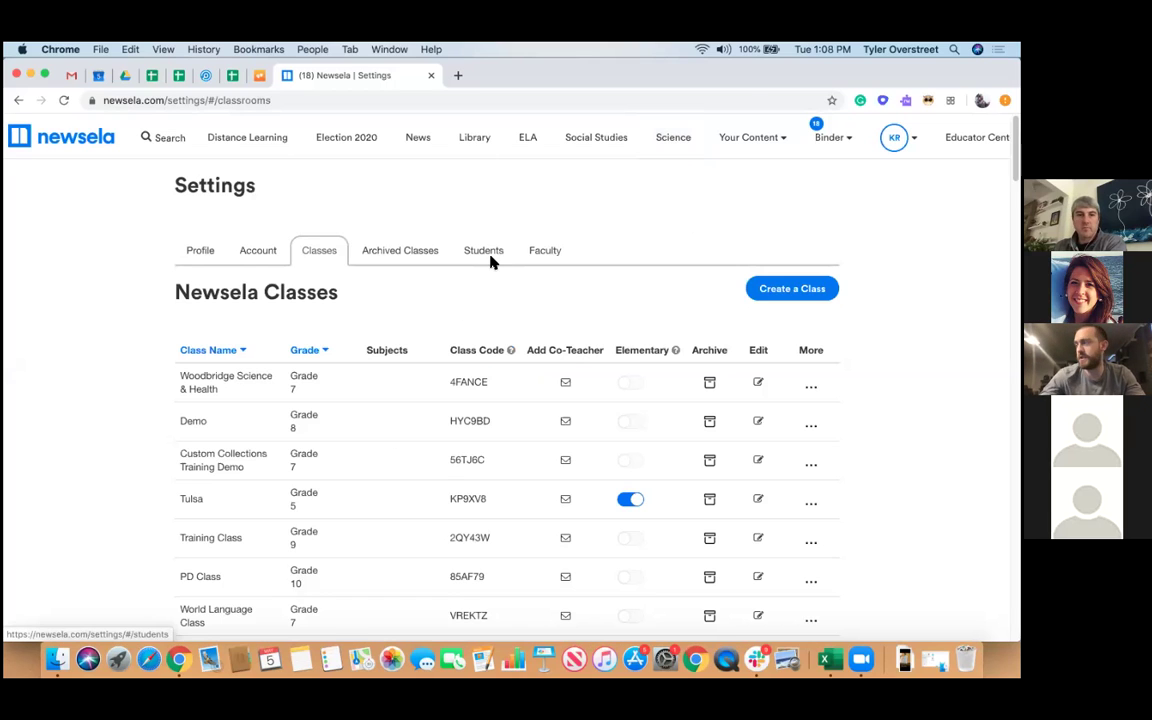
- Open the student settings and review the Woodbridge Science & Health roster with its username, edit, password and remove options
left_click(489, 258)
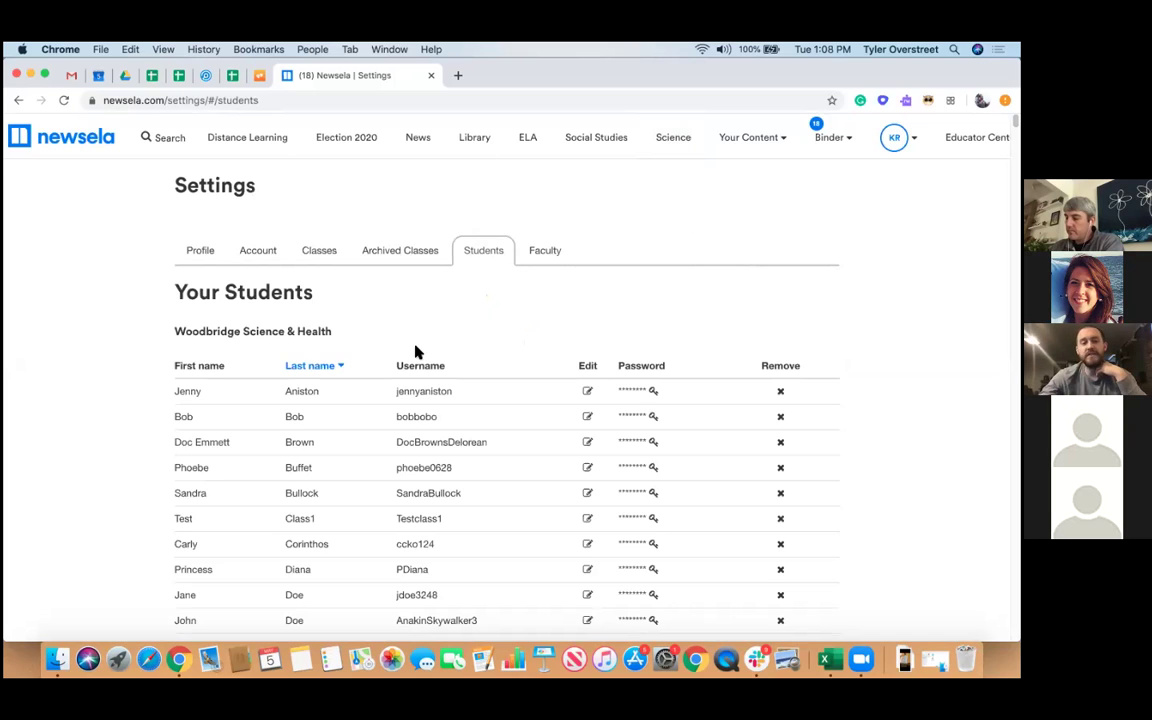
scroll(410, 350, "down", 2)
scroll(399, 349, "down", 1)
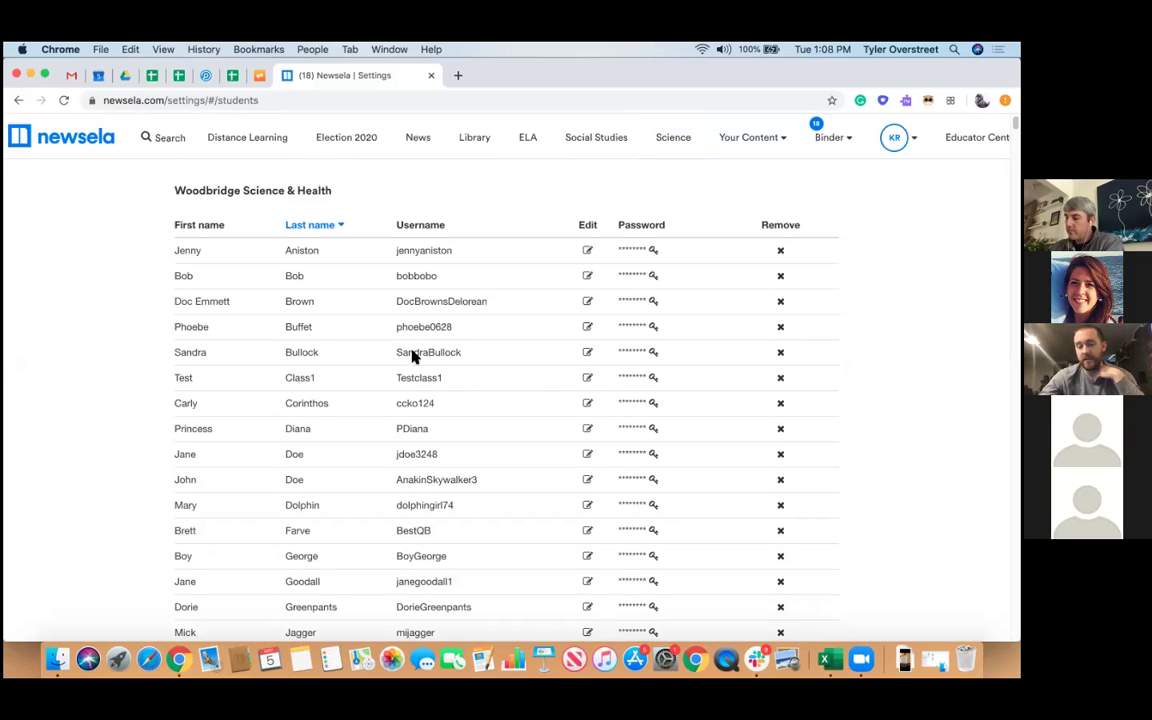
scroll(449, 428, "down", 5)
scroll(393, 296, "up", 8)
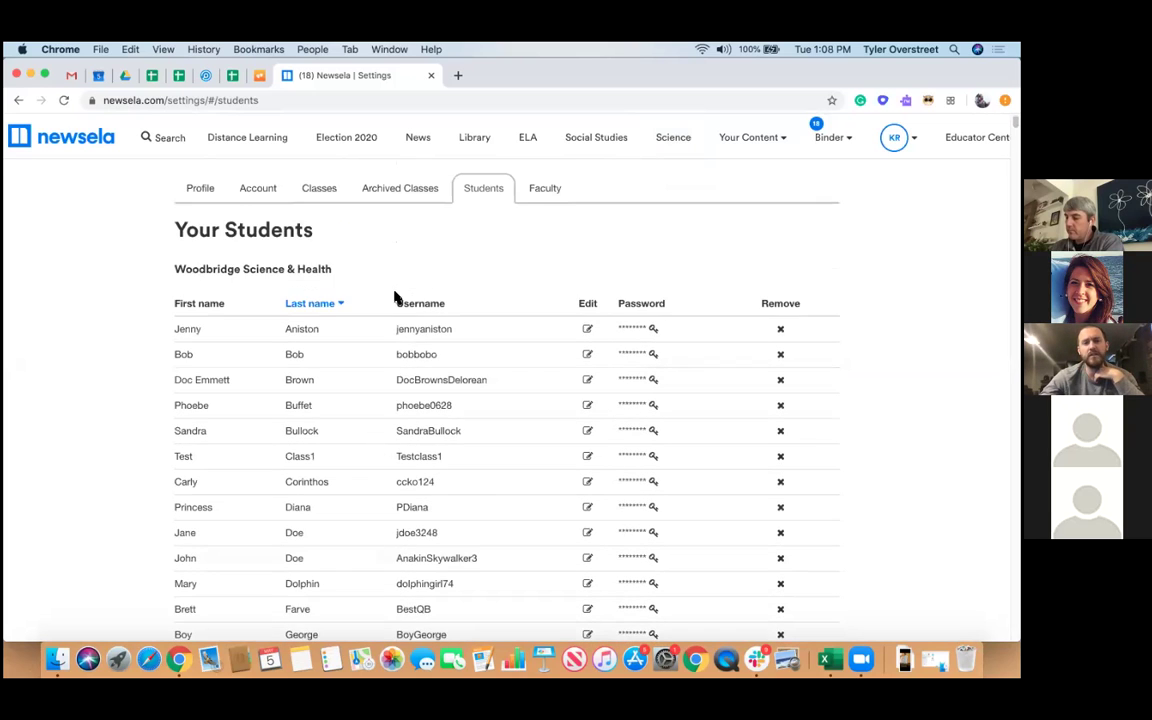
- Go back to the class list and return to the Newsela home page
left_click(333, 257)
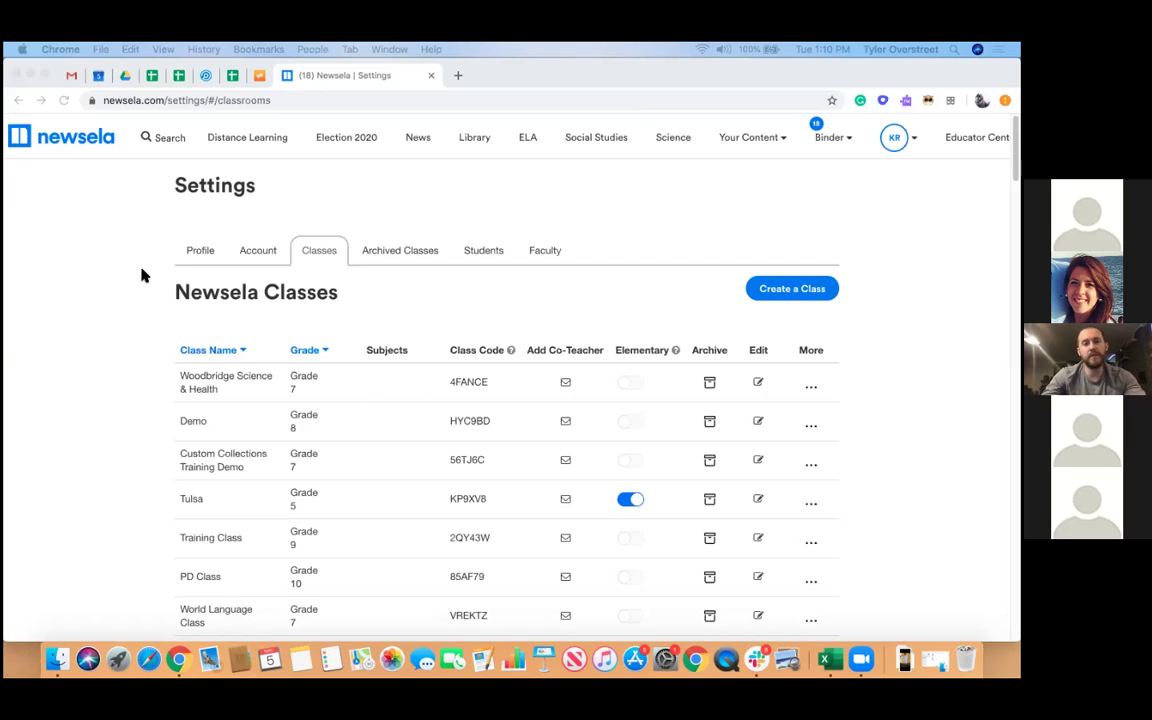
left_click(58, 204)
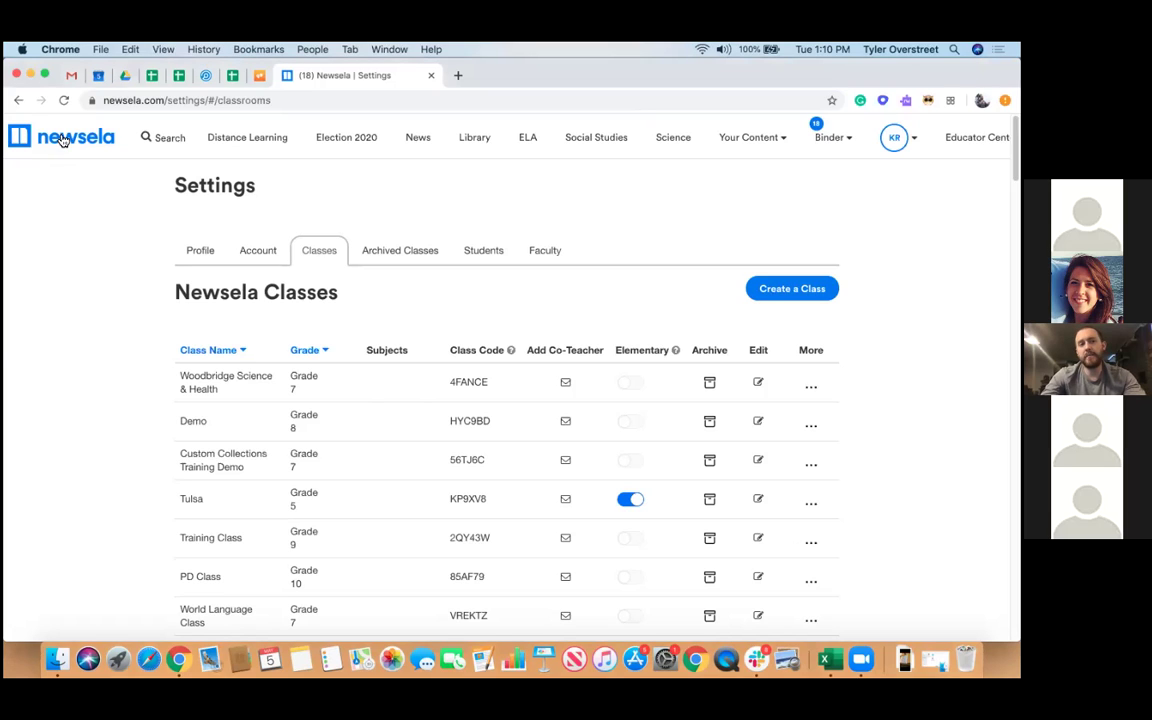
left_click(48, 140)
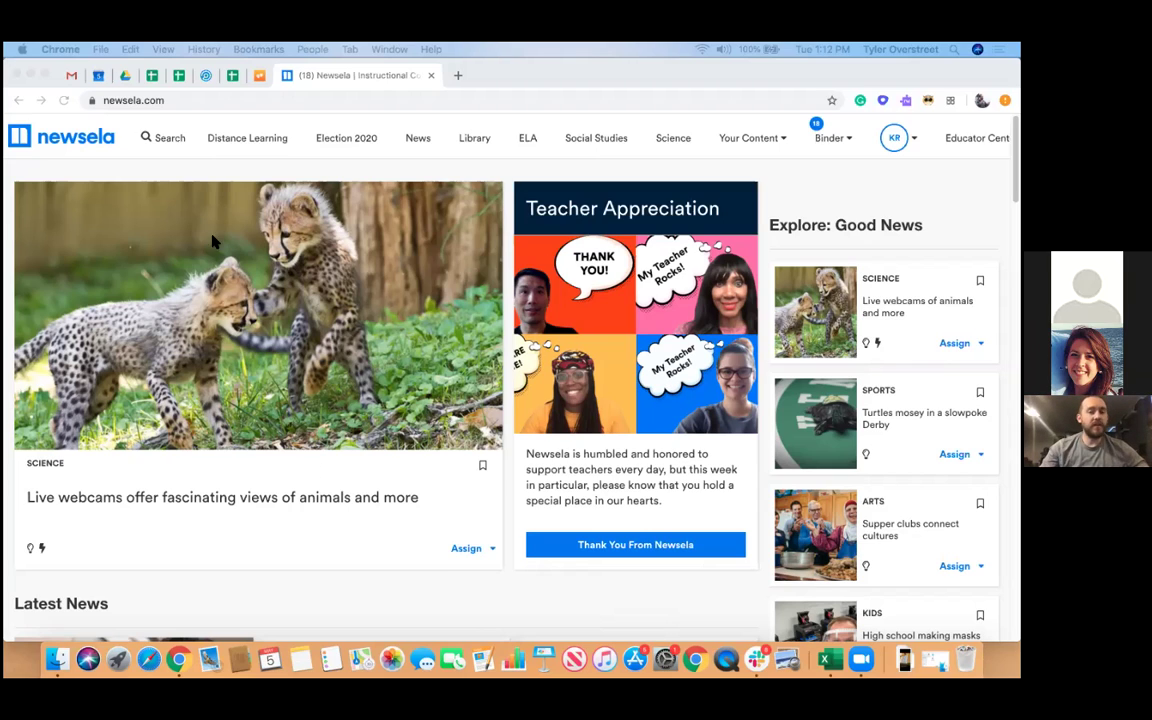
scroll(332, 292, "down", 1)
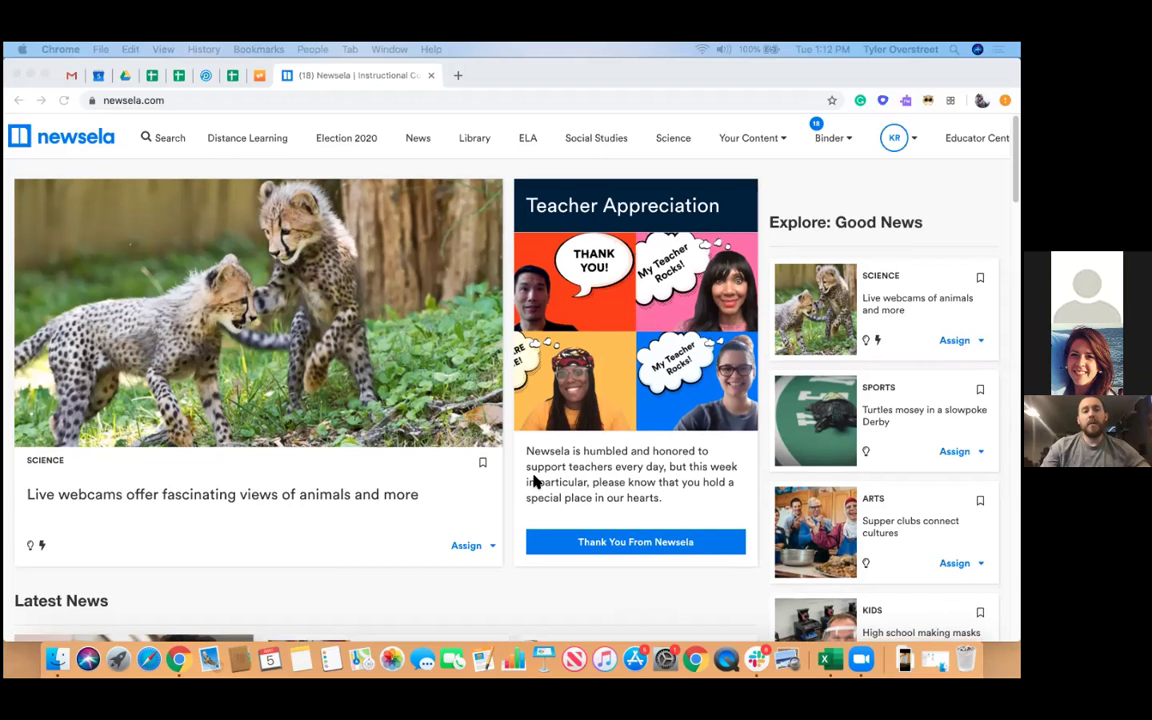
scroll(533, 481, "up", 1)
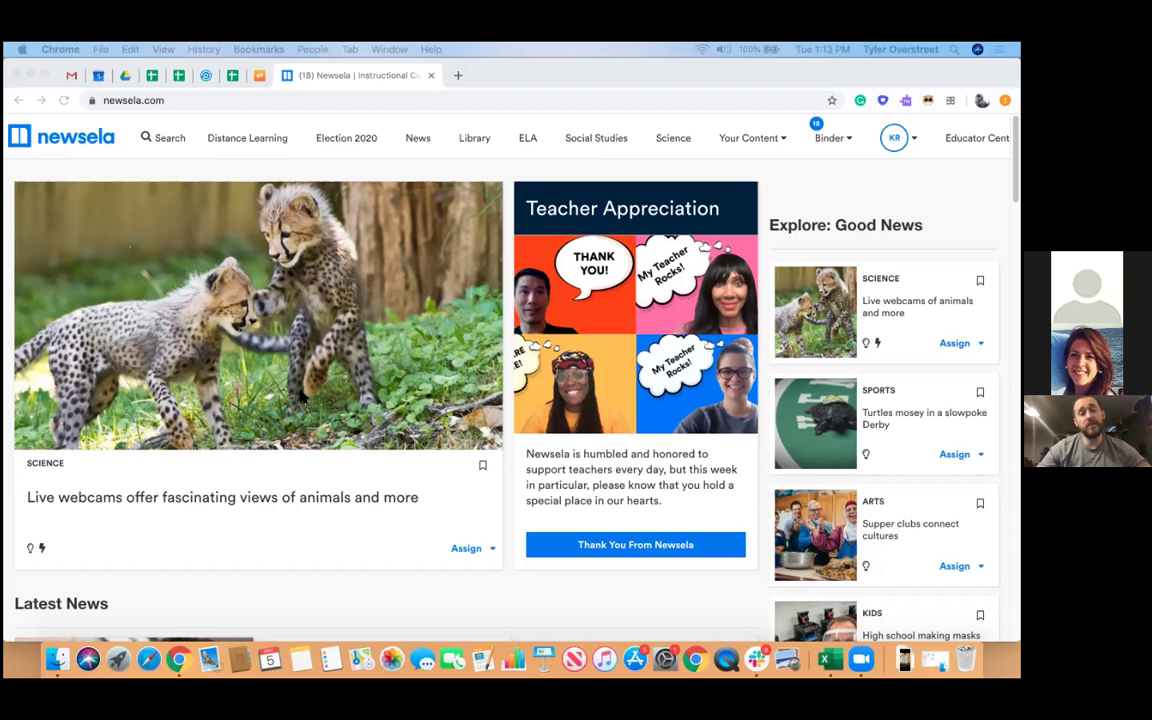
- Search Newsela for "illinois" and browse the article results
left_click(170, 140)
type("illinois")
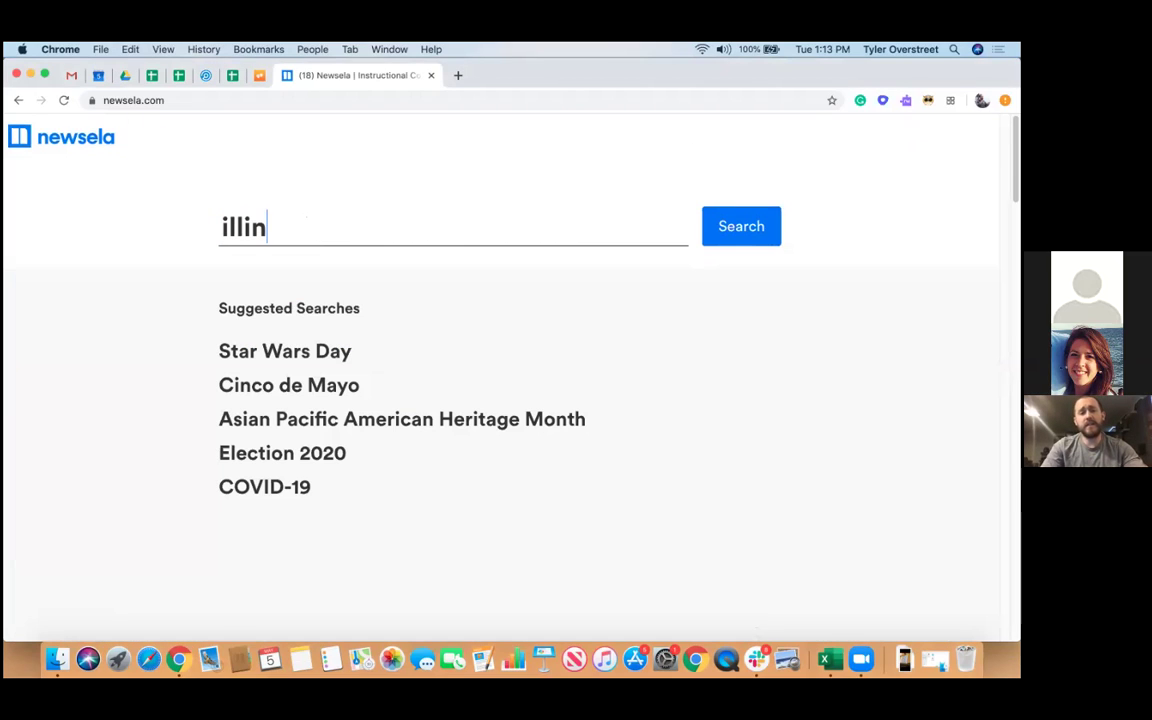
key("Return")
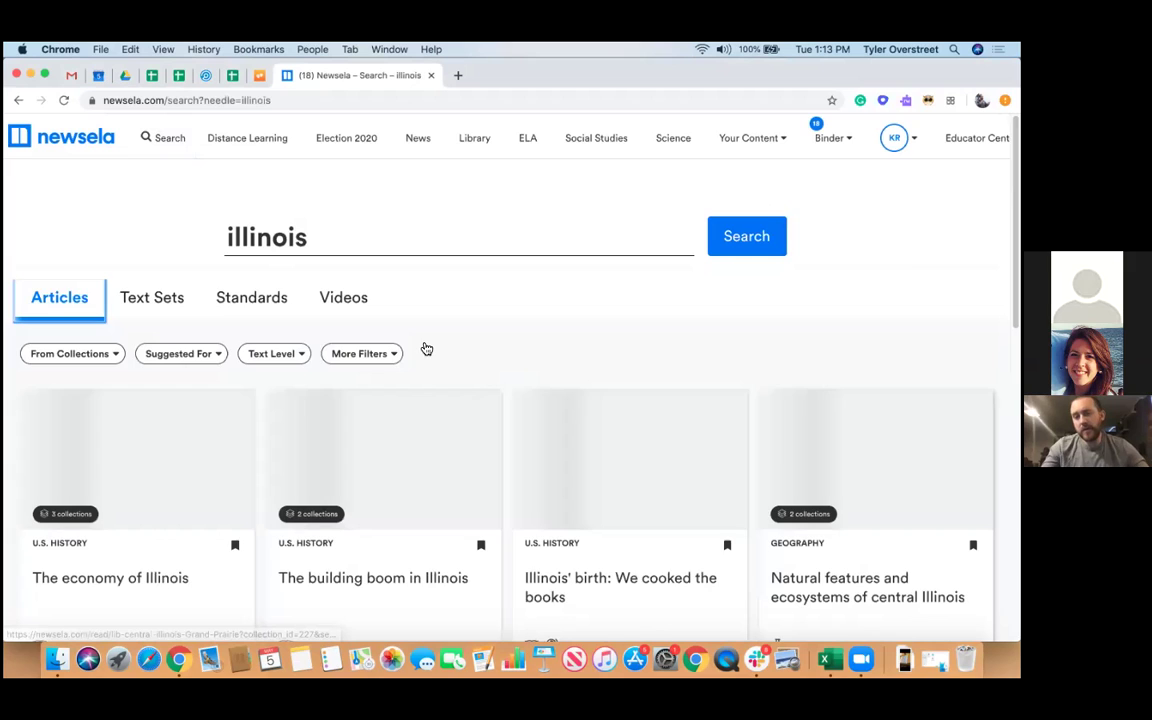
scroll(620, 357, "down", 3)
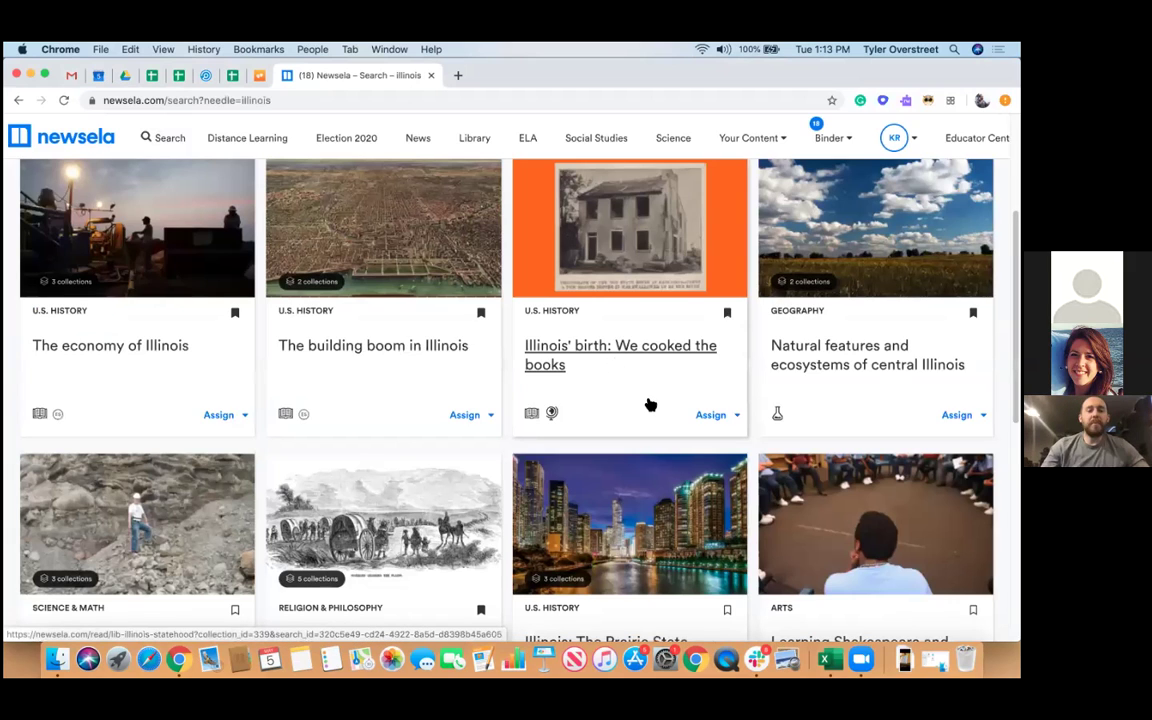
scroll(665, 400, "down", 3)
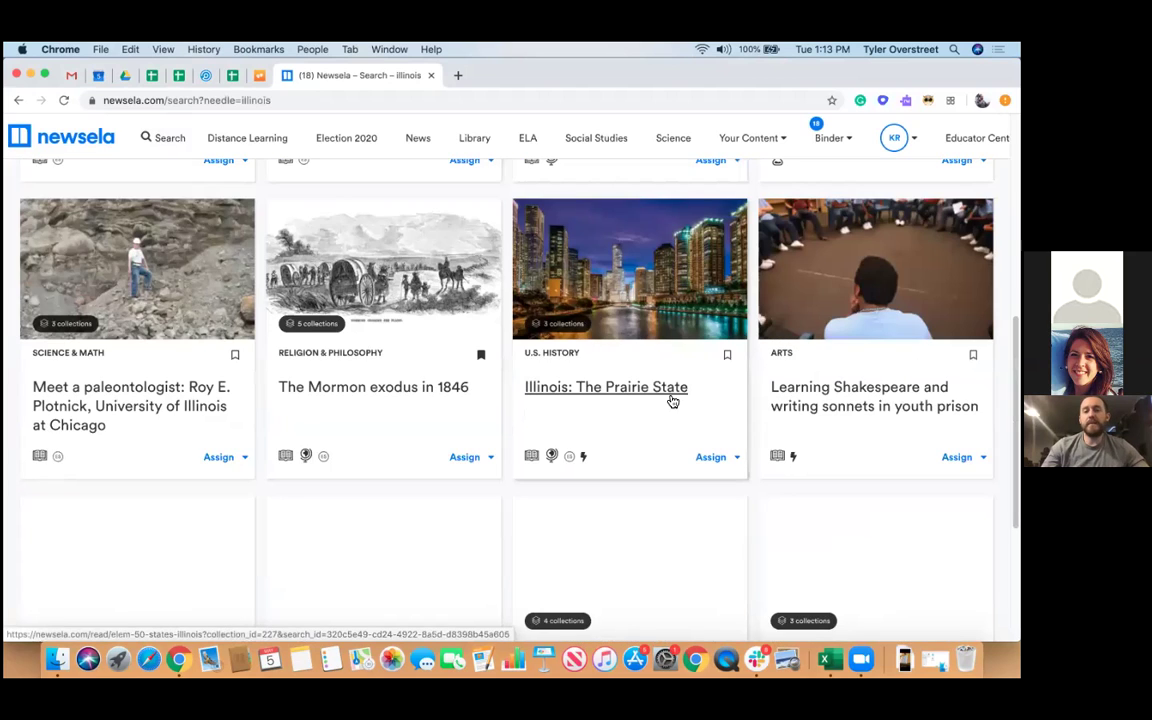
scroll(672, 401, "up", 5)
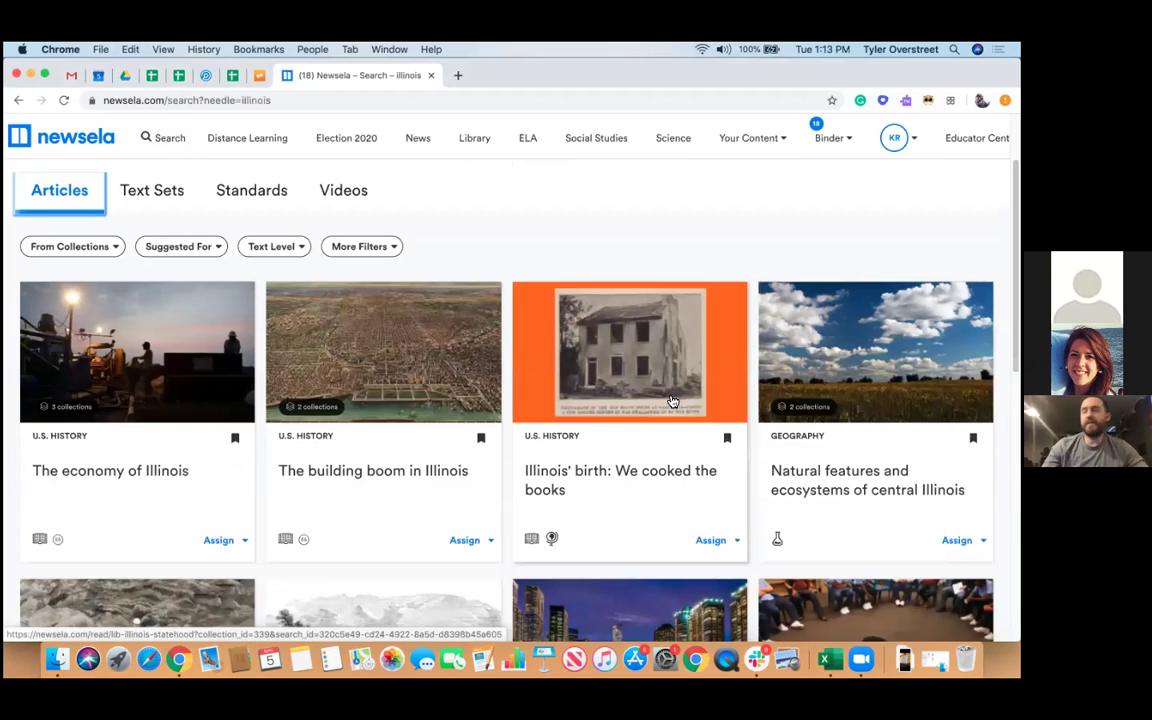
scroll(560, 370, "down", 10)
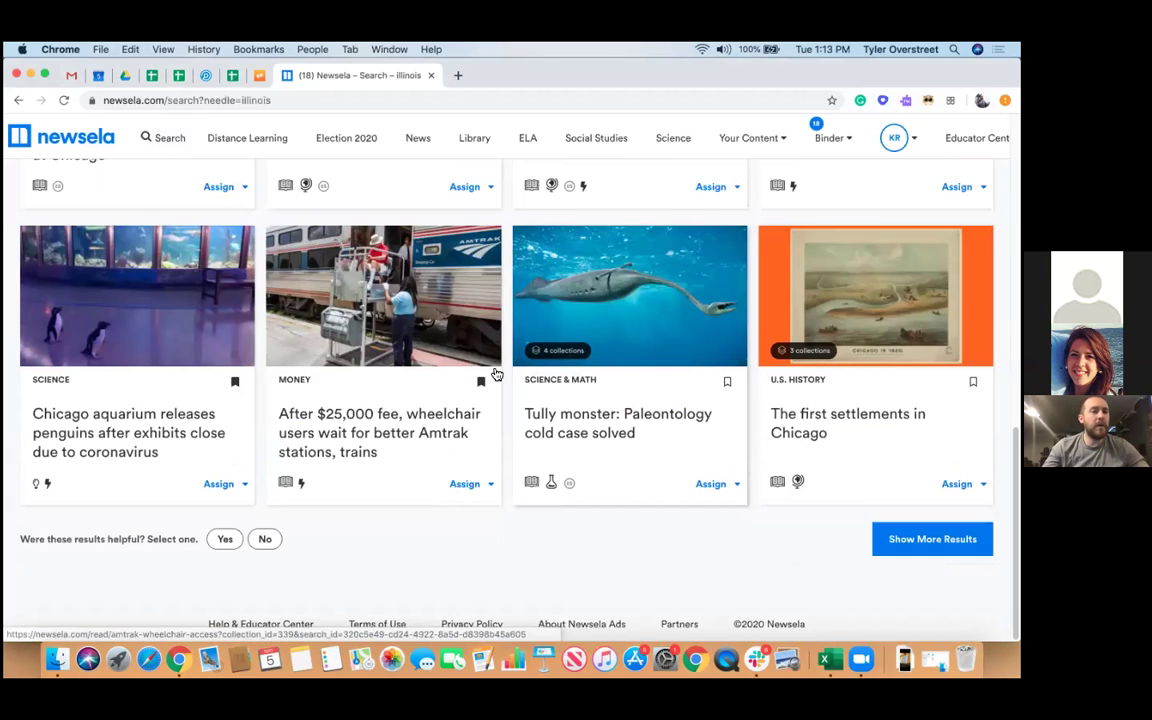
scroll(496, 373, "up", 2)
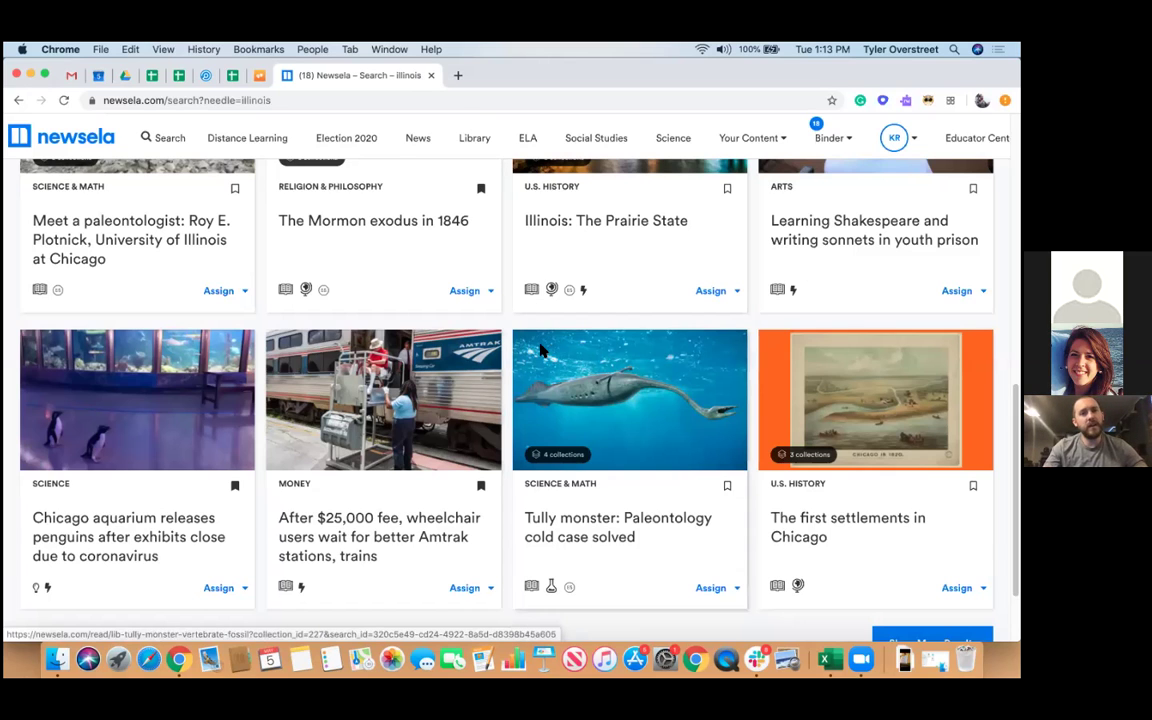
scroll(539, 350, "up", 2)
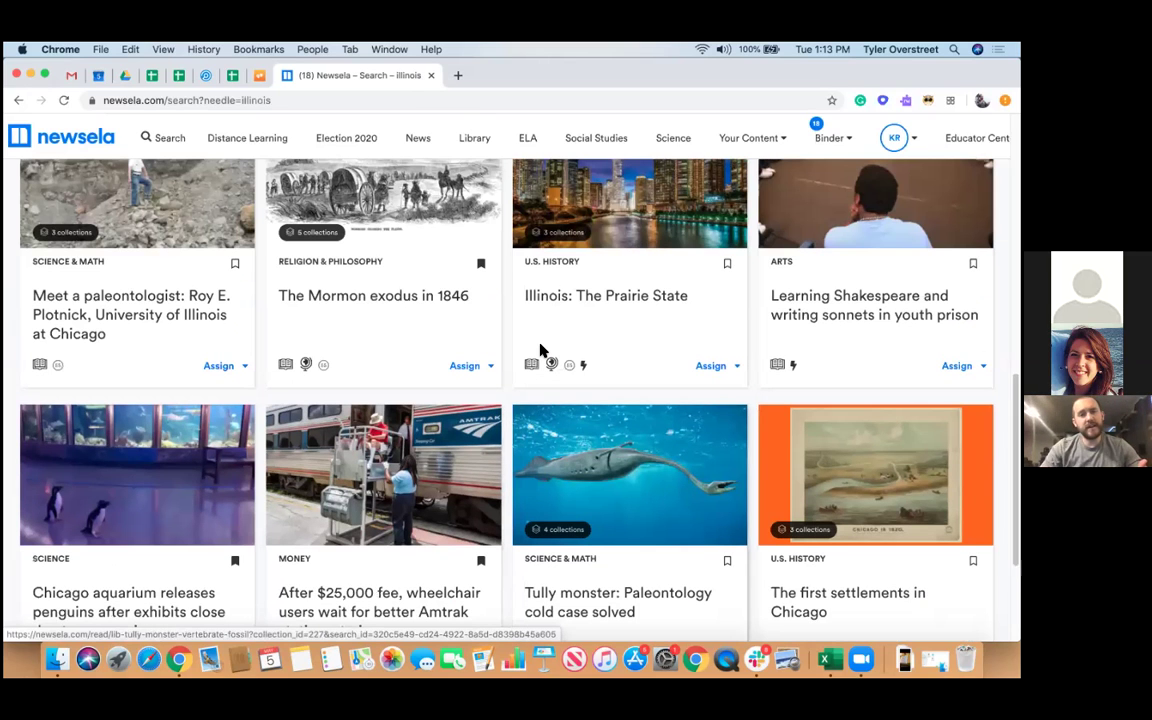
scroll(539, 350, "up", 10)
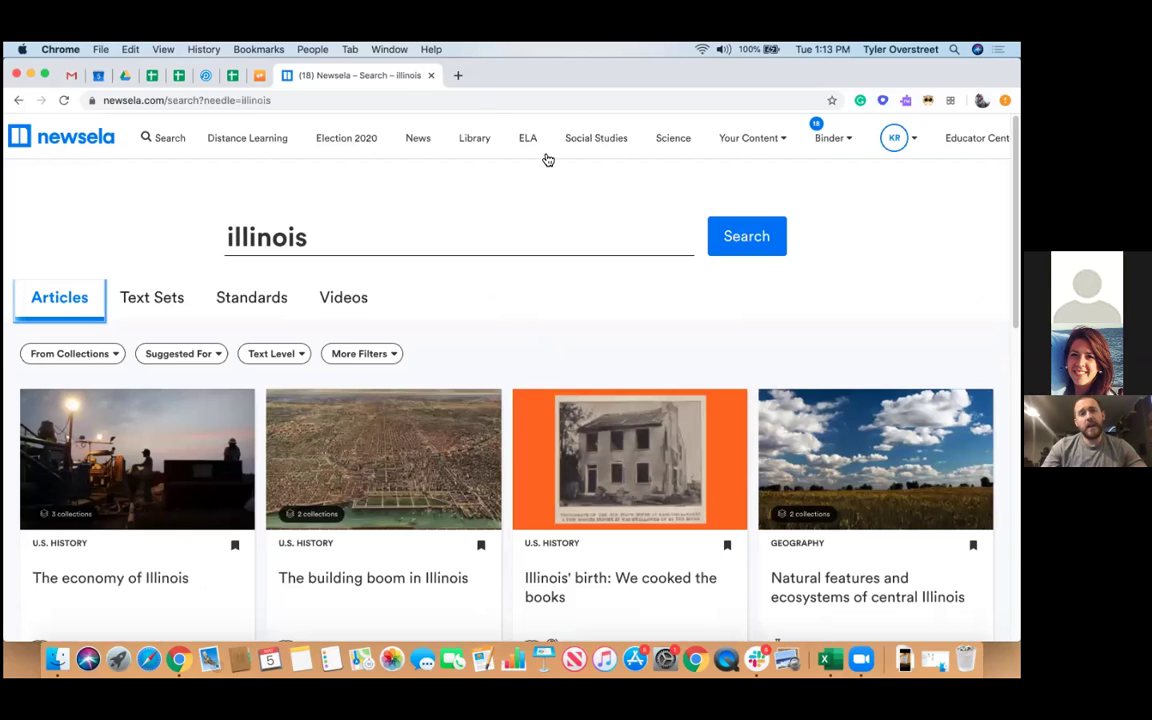
- Open the ELA subject page and review its featured sections, including Celebrating Teachers in Action, Pear Deck, Nearpod and Topics for Debate
left_click(527, 141)
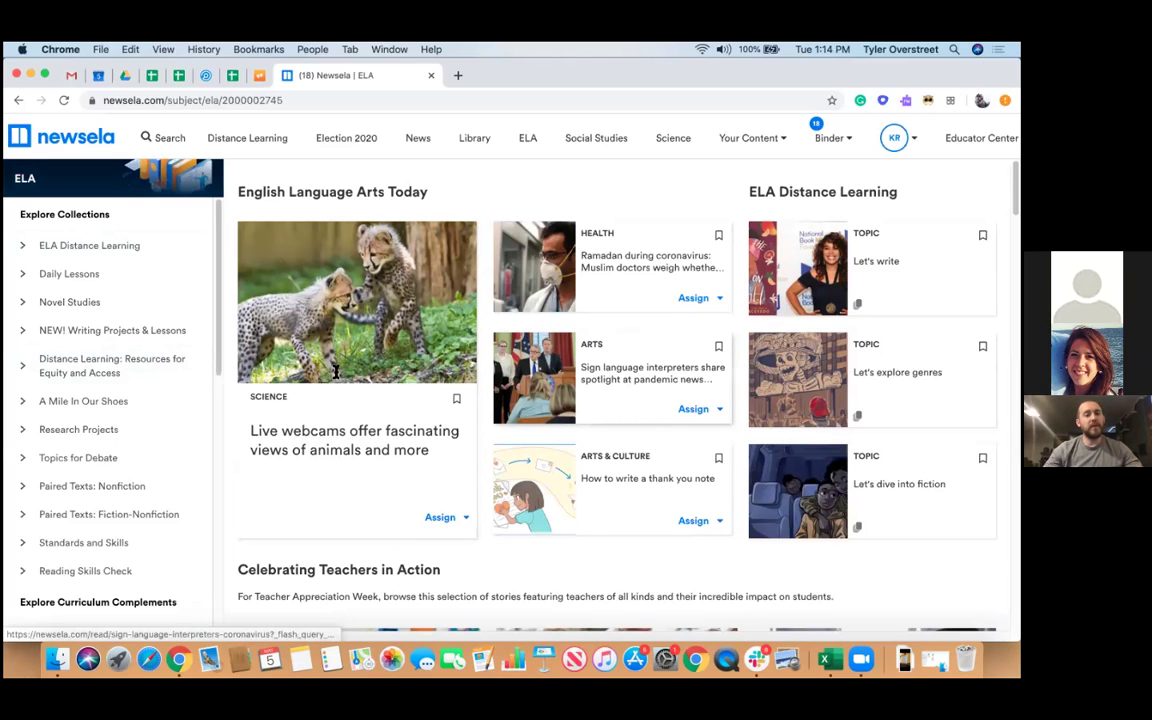
scroll(381, 420, "down", 1)
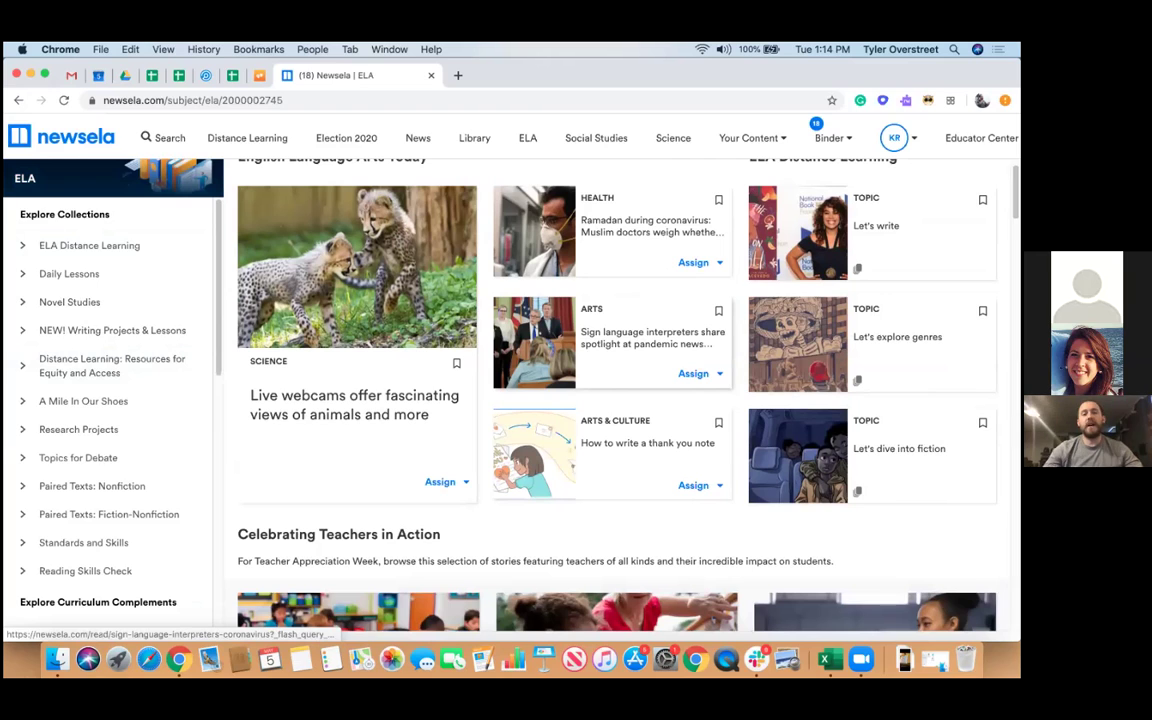
scroll(464, 403, "down", 5)
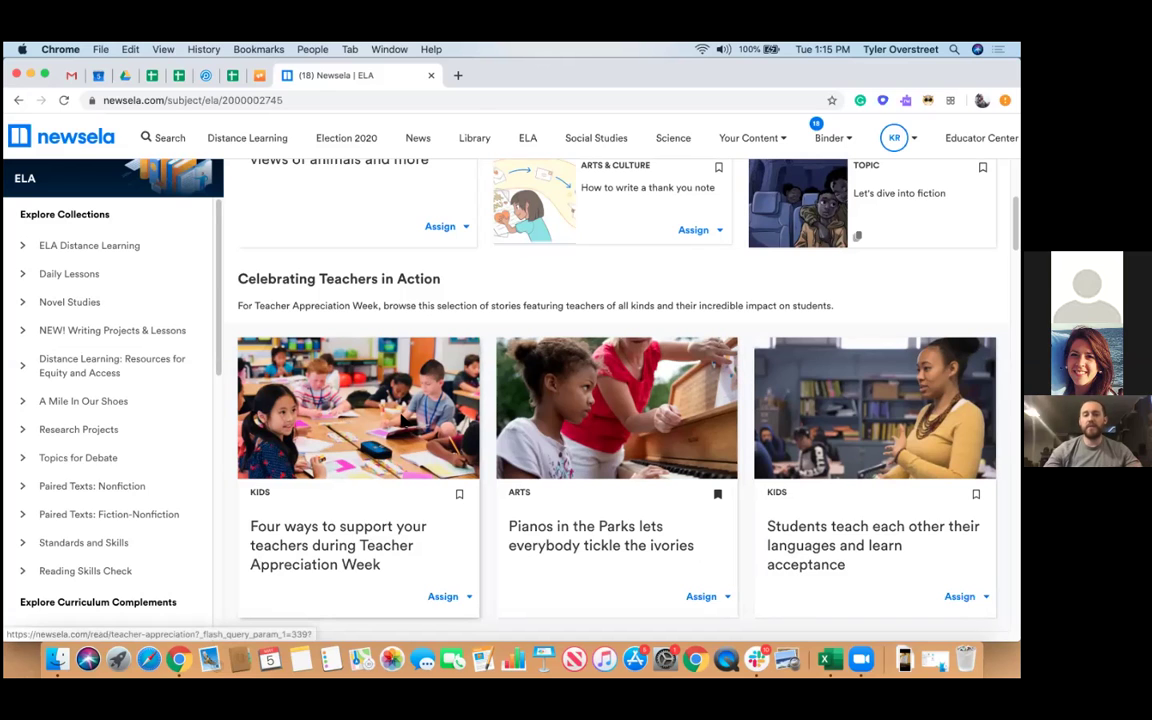
scroll(588, 496, "down", 2)
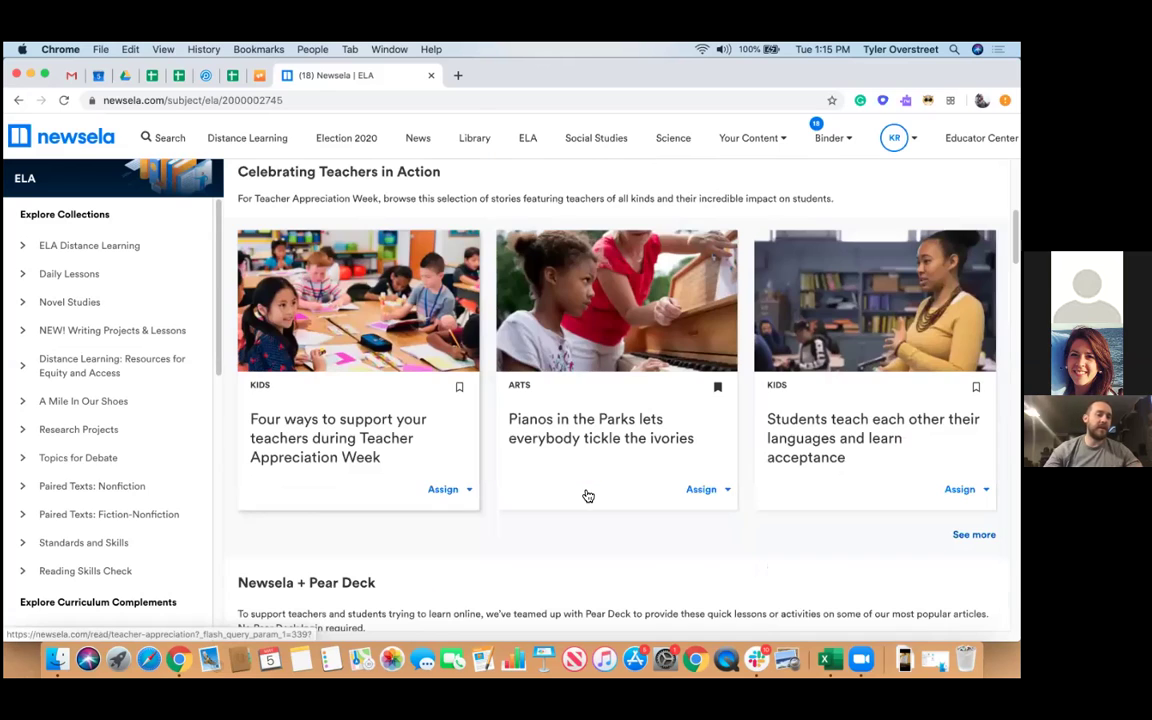
scroll(575, 492, "down", 4)
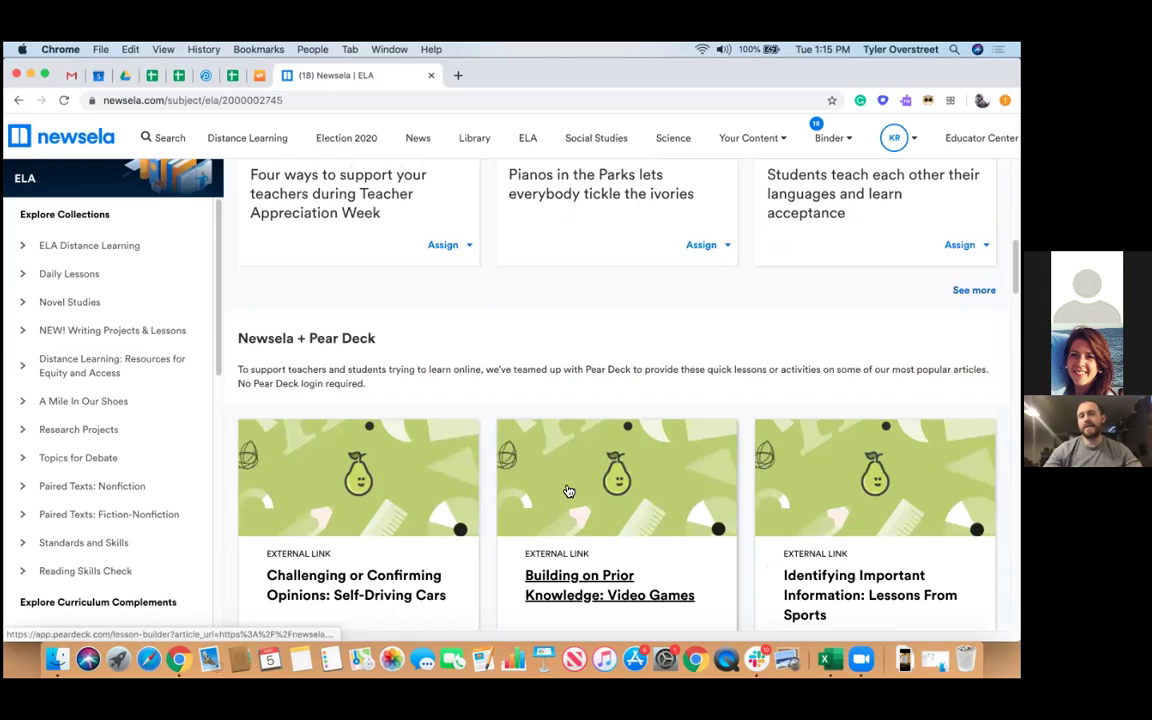
scroll(567, 489, "down", 3)
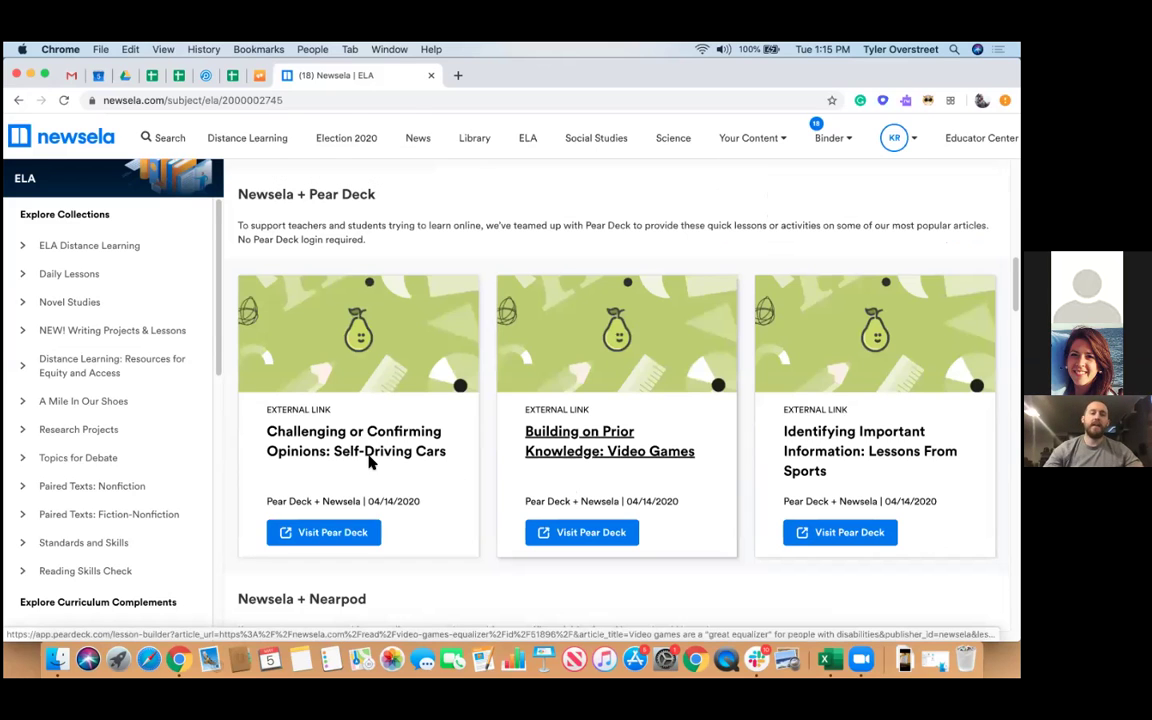
scroll(443, 333, "down", 12)
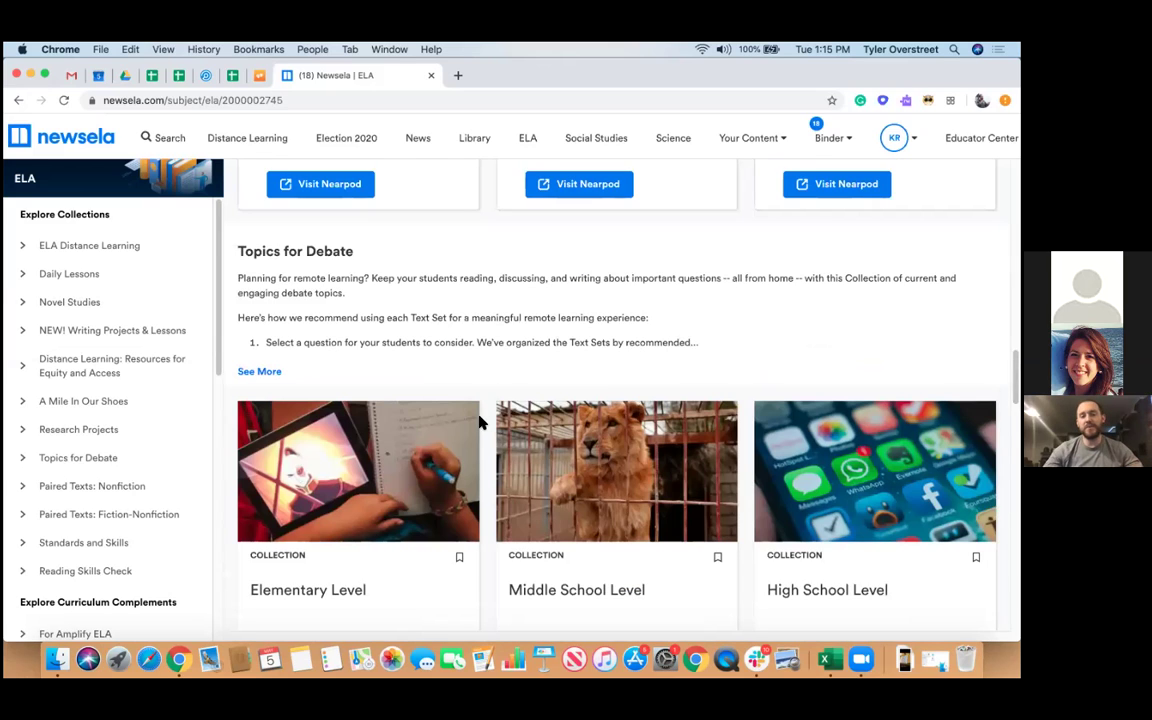
scroll(512, 397, "down", 1)
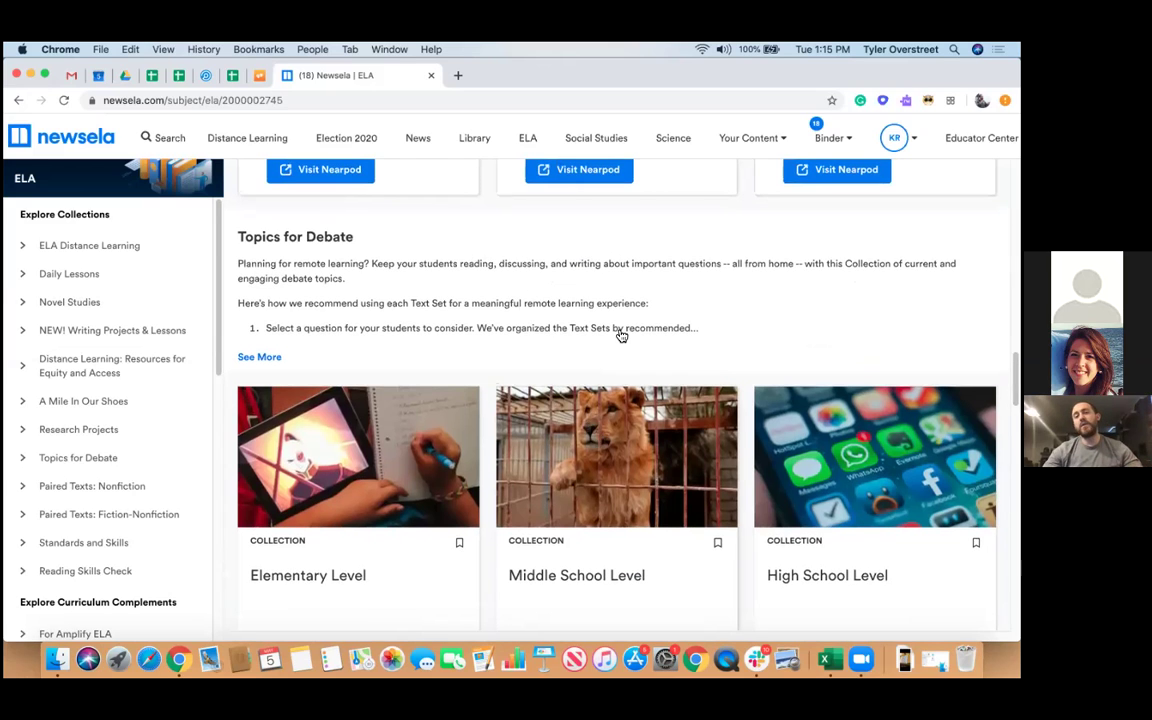
scroll(560, 400, "up", 5)
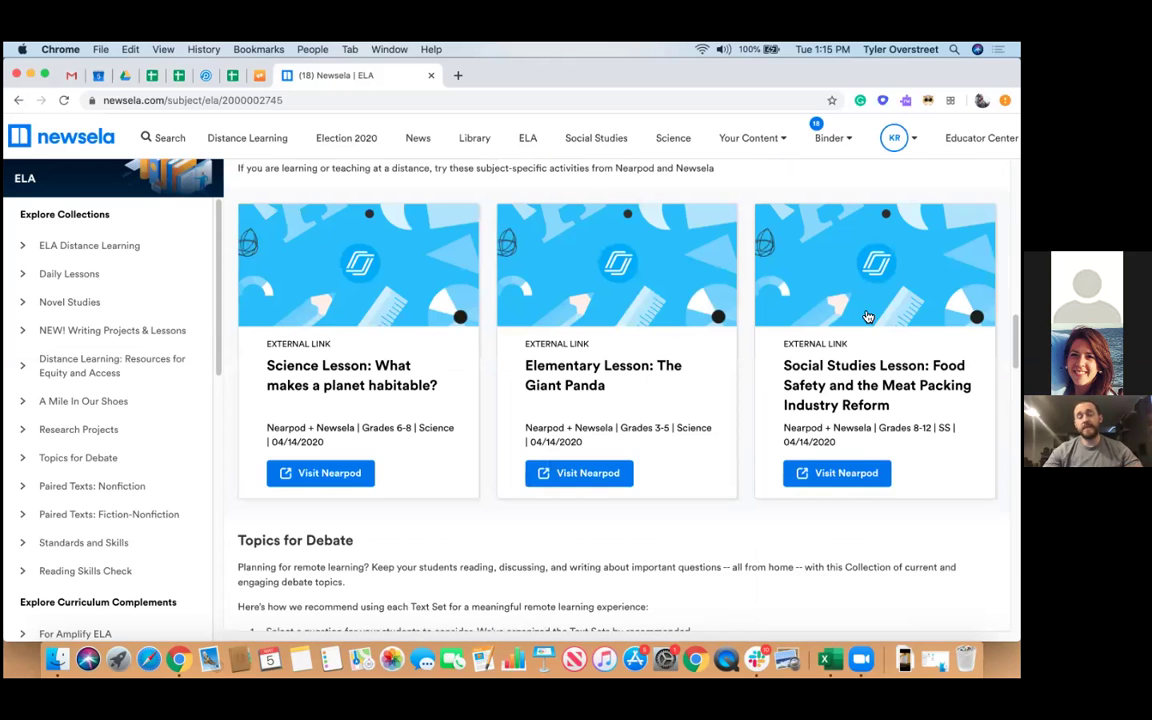
scroll(600, 330, "up", 9)
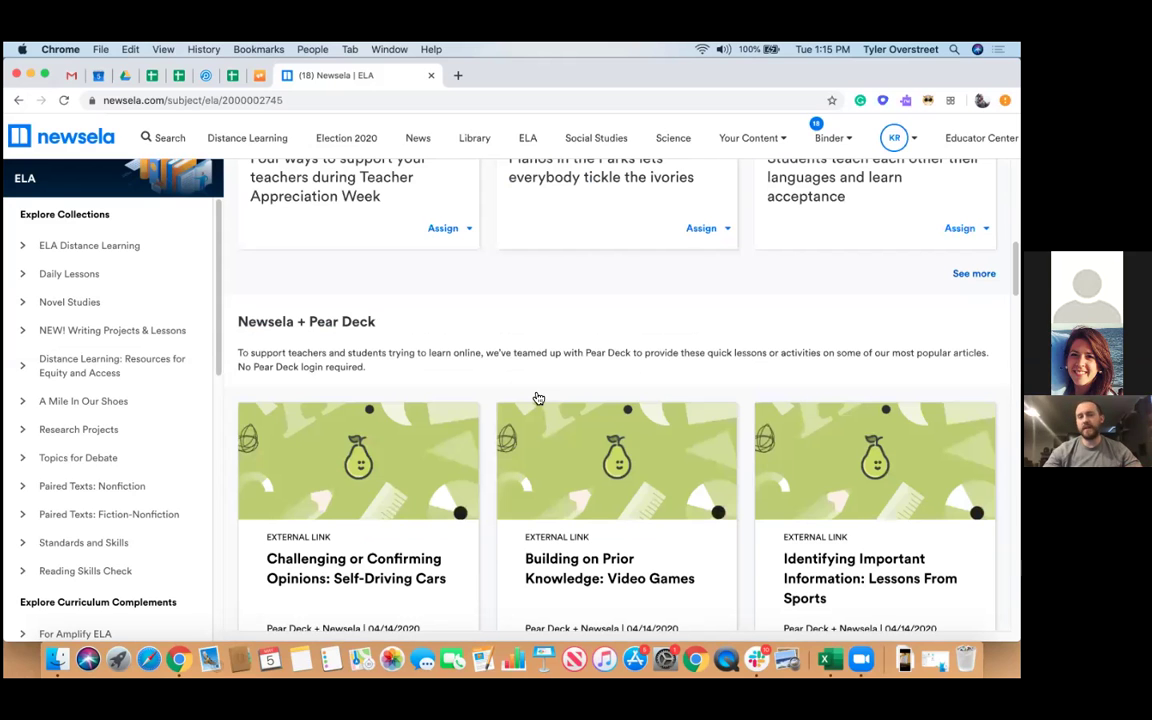
scroll(537, 398, "up", 5)
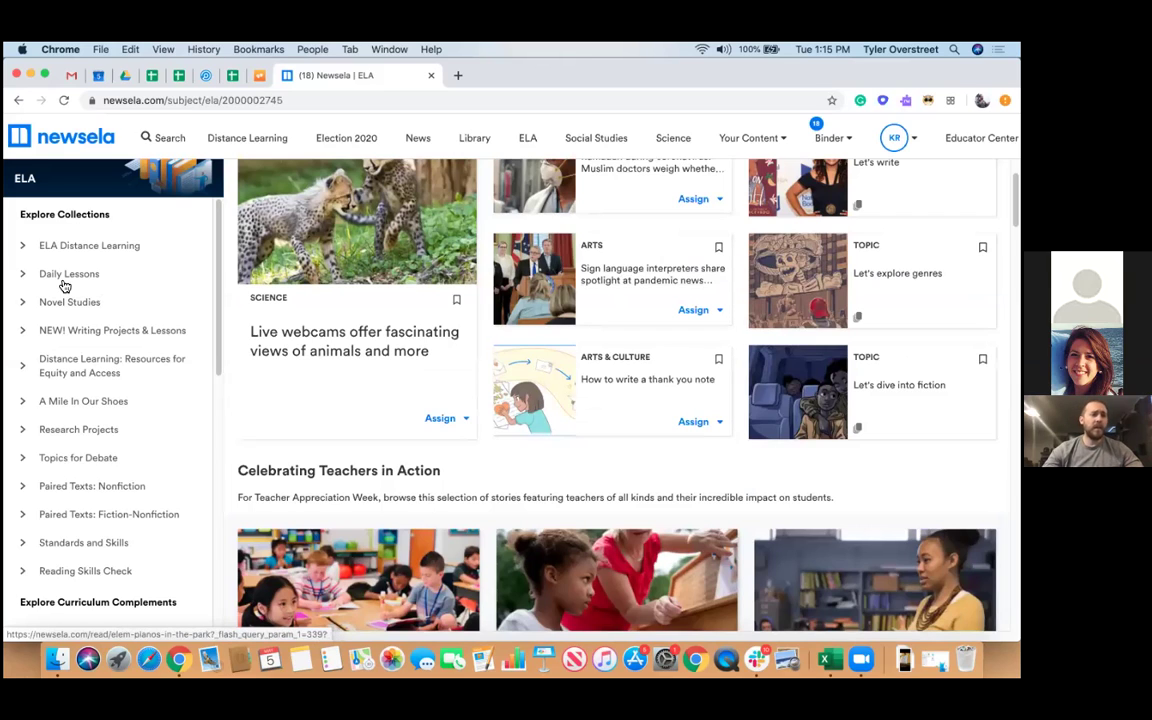
- Look through the ELA collections list and open ELA Distance Learning and Daily Lessons in separate new browser tabs
scroll(66, 282, "down", 1)
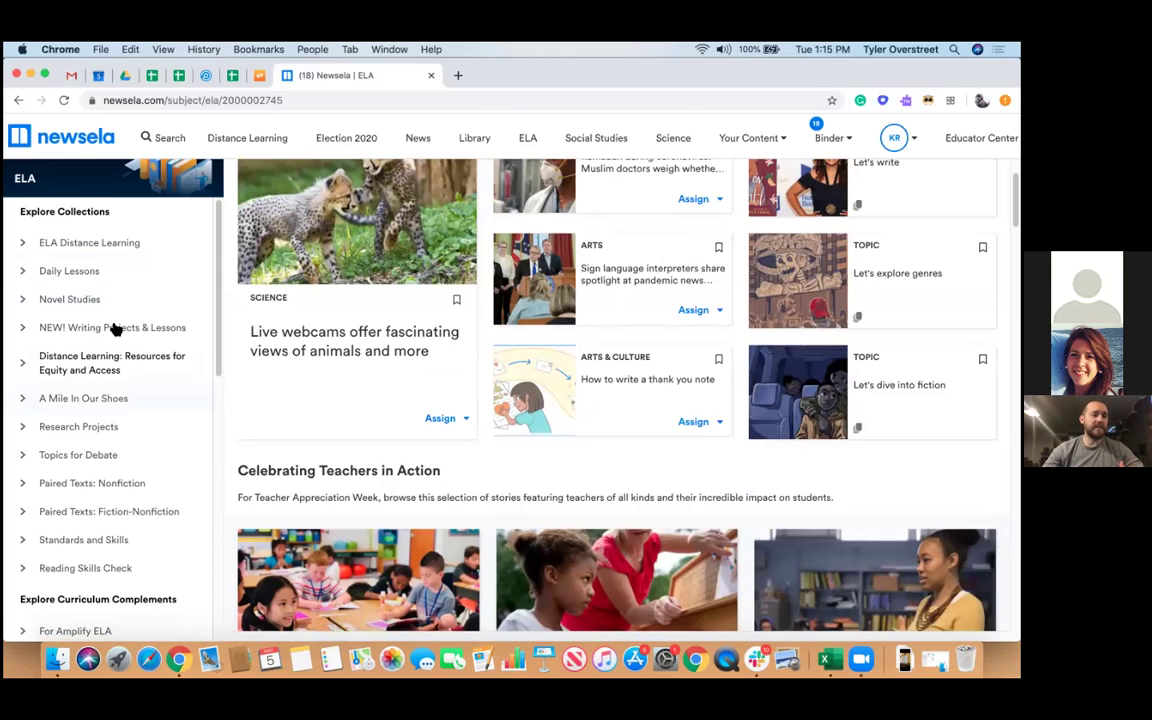
scroll(90, 460, "down", 8)
scroll(92, 447, "up", 8)
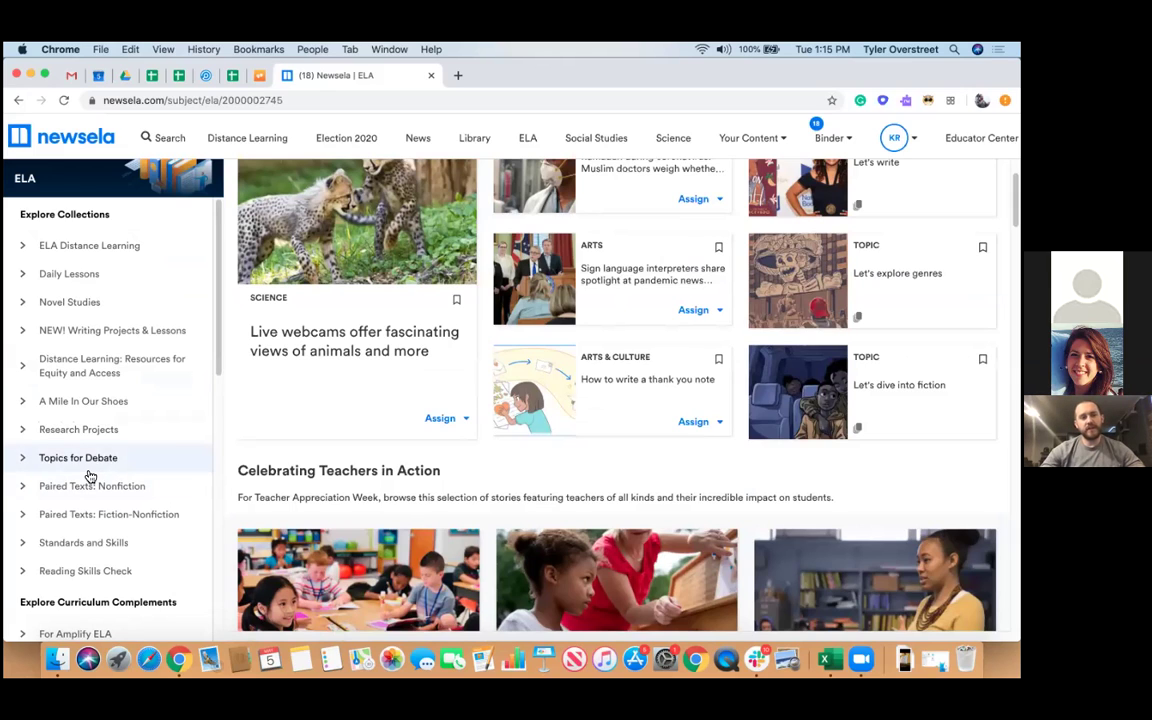
right_click(95, 248)
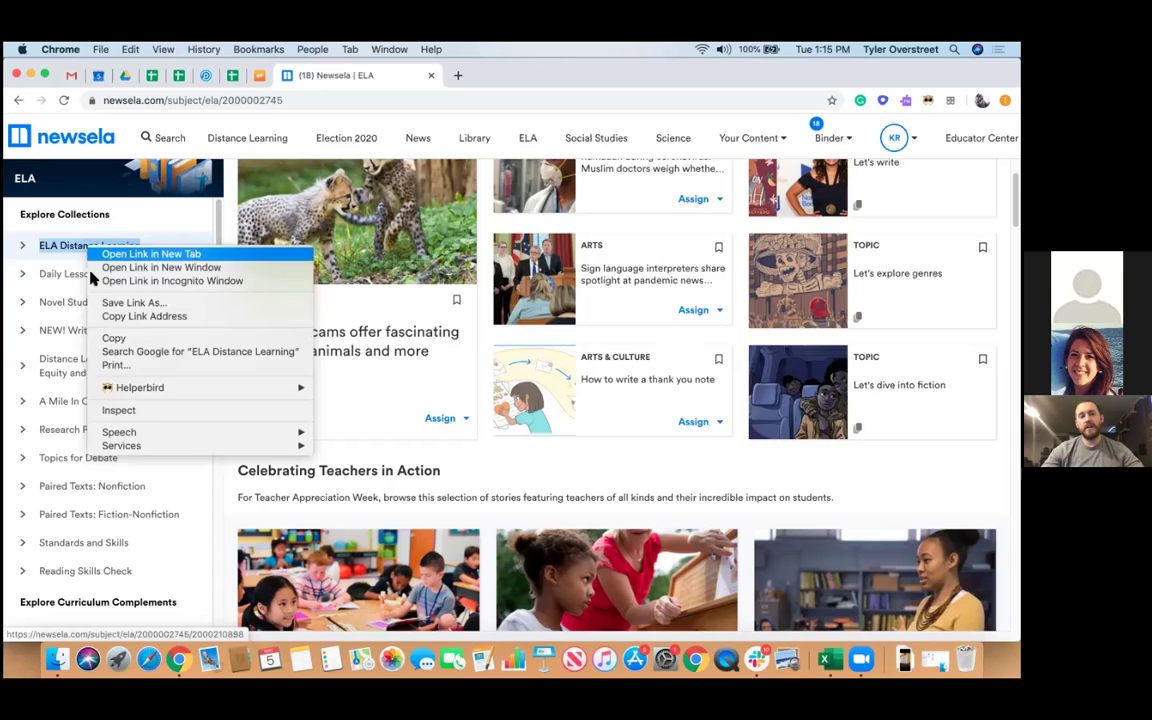
left_click(104, 251)
right_click(94, 276)
key("Return")
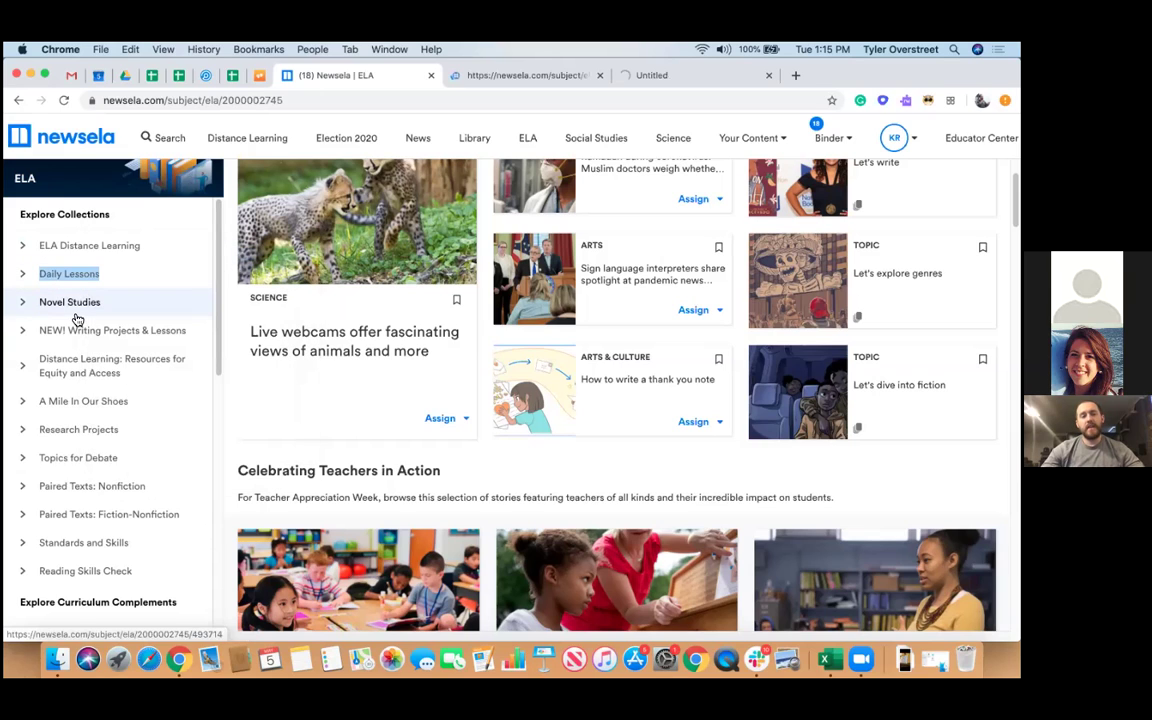
- Examine the remaining ELA collections, the curriculum complements such as Lucy Calkins Units of Study, and the Explore Articles categories
scroll(93, 263, "down", 1)
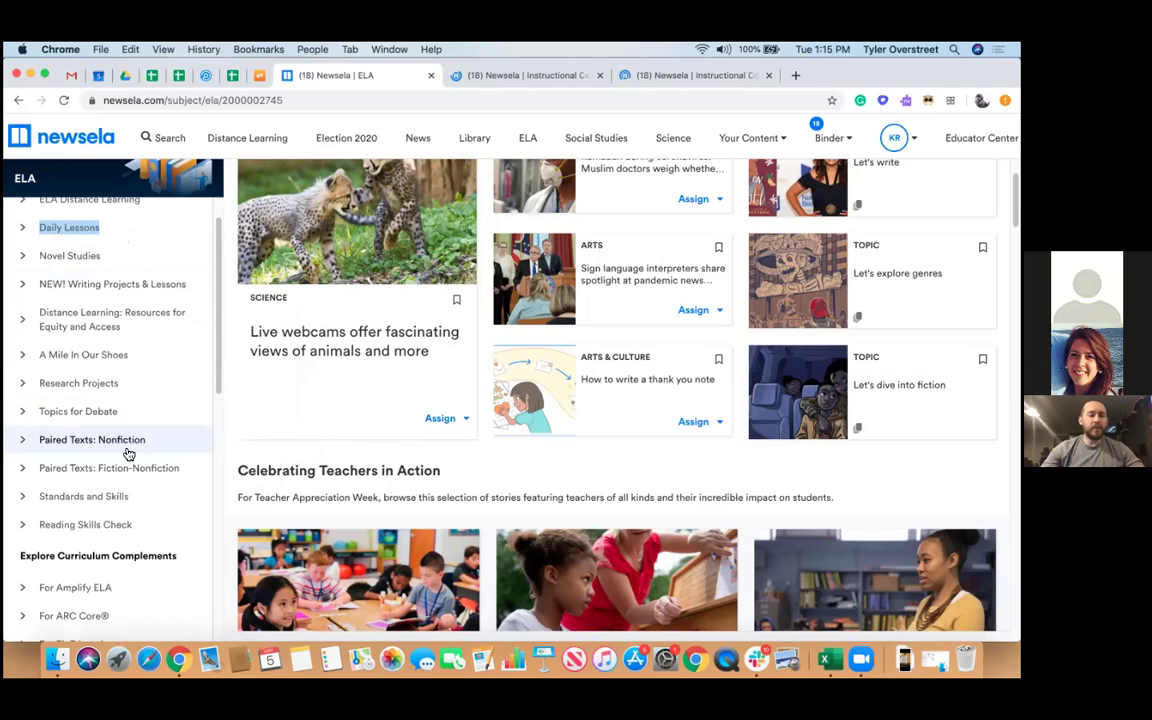
scroll(126, 445, "down", 2)
scroll(80, 290, "down", 5)
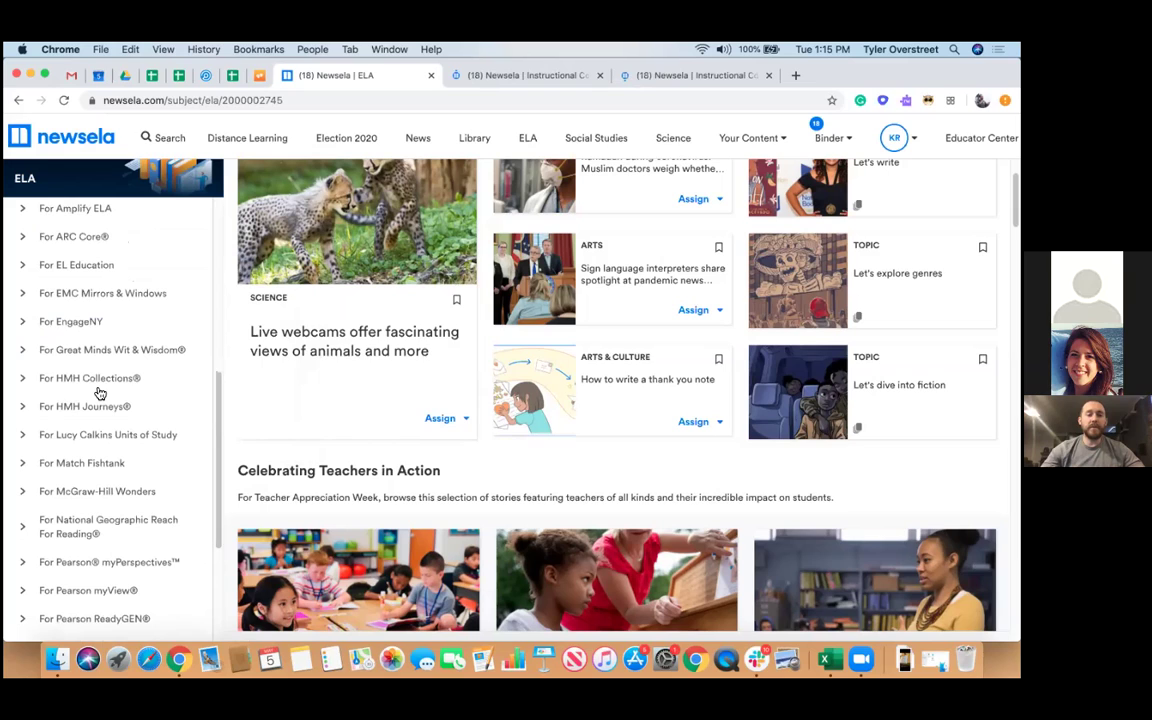
scroll(100, 393, "up", 1)
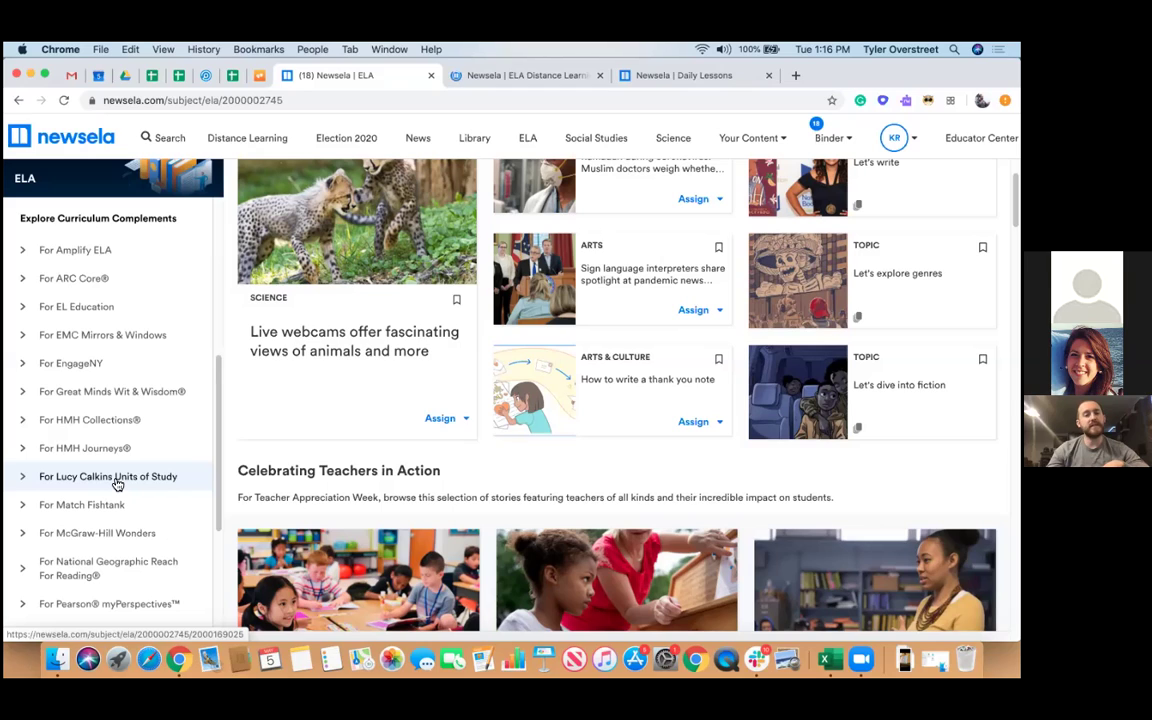
left_click(116, 478)
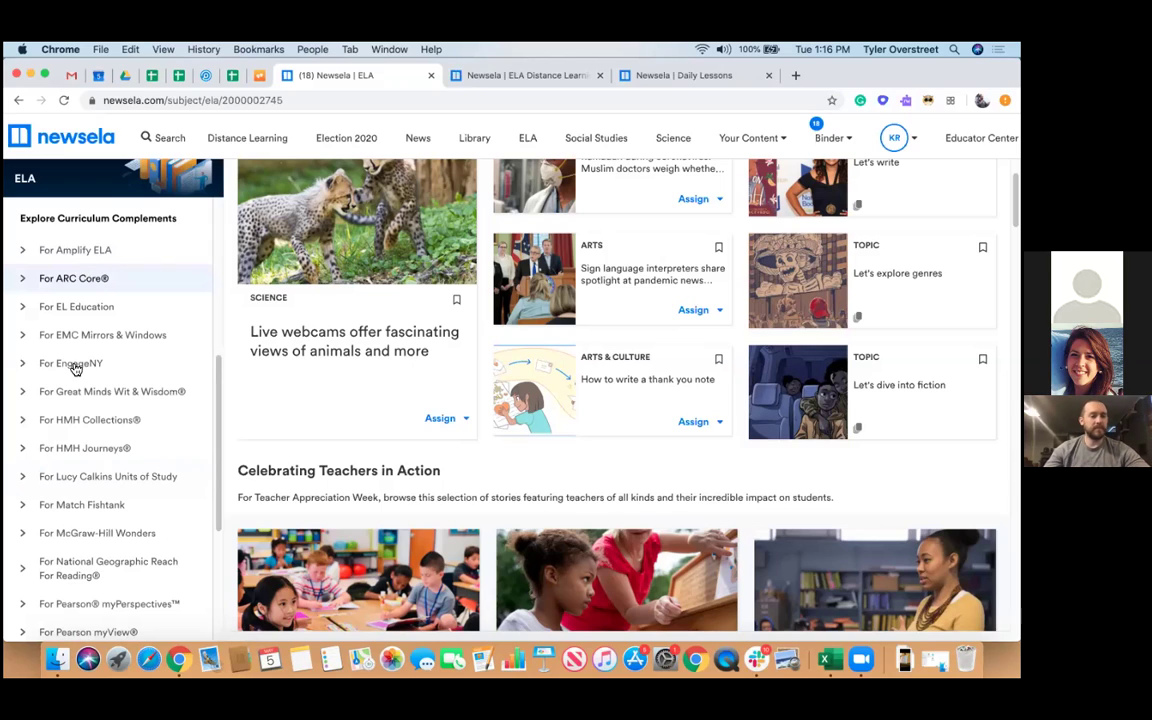
scroll(85, 390, "down", 5)
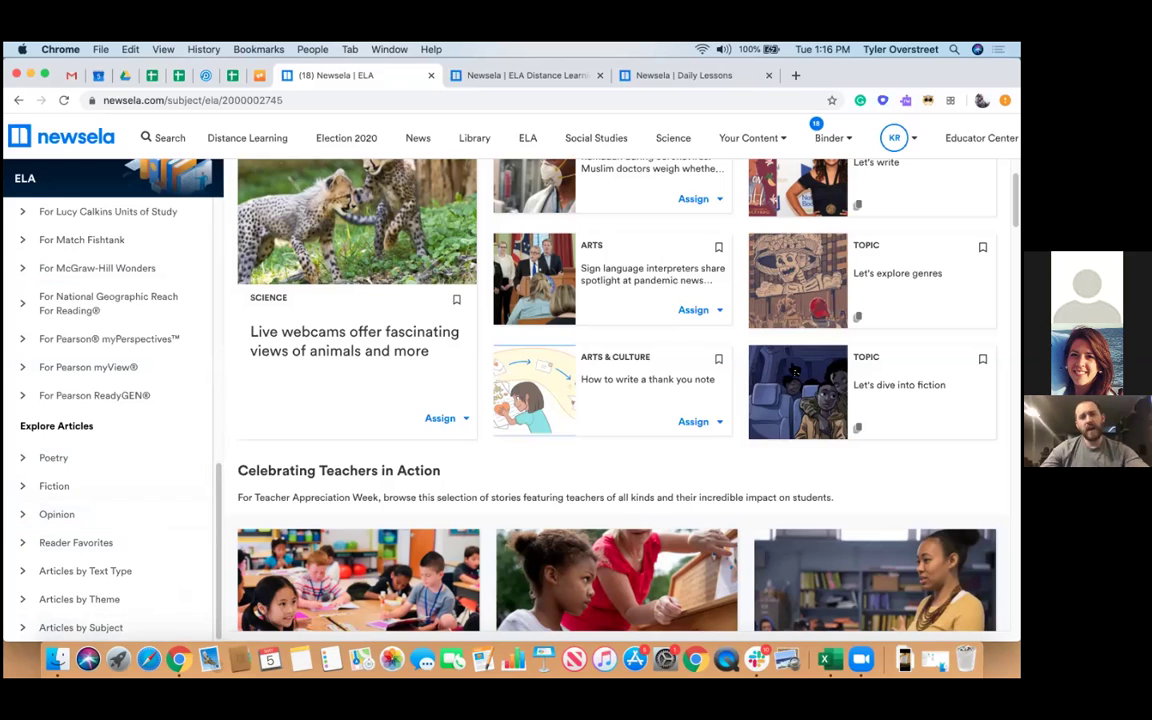
scroll(113, 391, "up", 4)
scroll(400, 417, "up", 3)
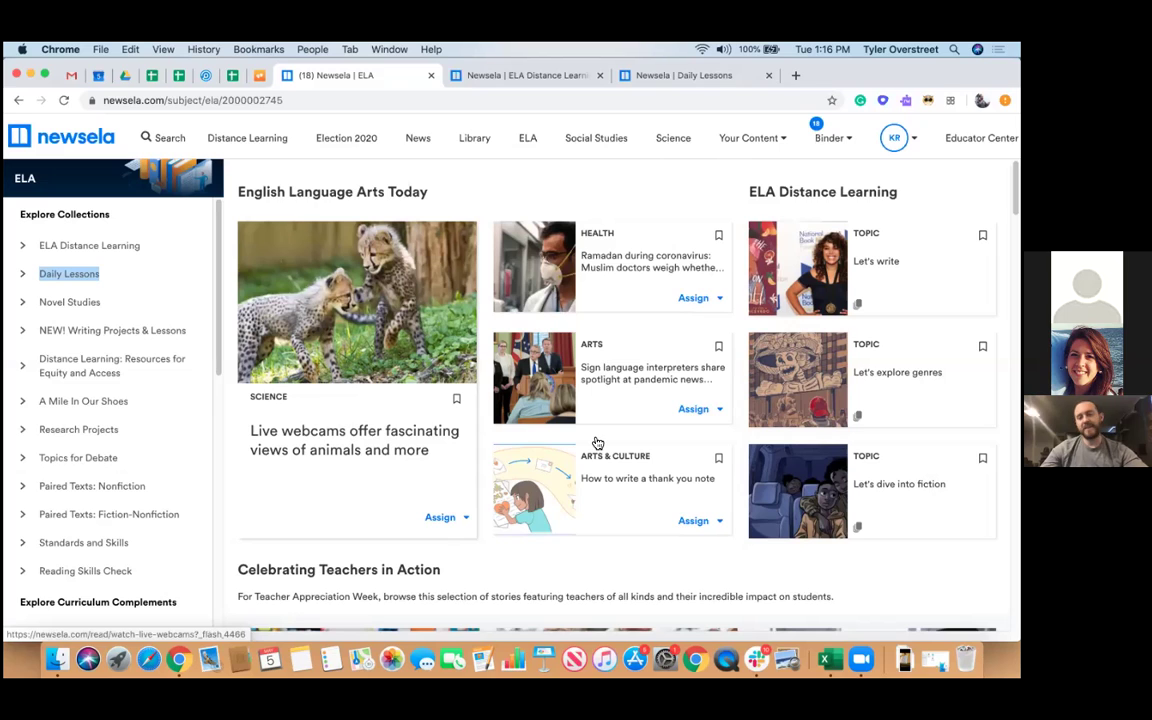
- Open the Novel Studies collection, expand its Middle School Level list, and open the text set for "The Outsiders"
scroll(75, 210, "down", 1)
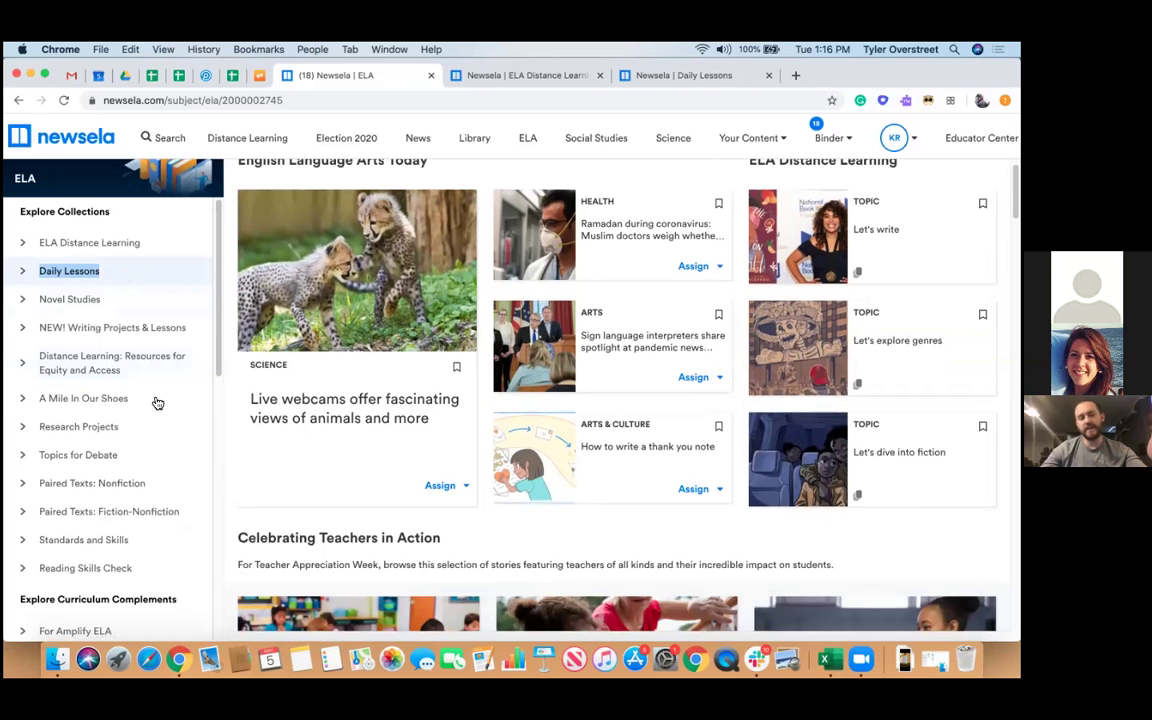
scroll(68, 310, "up", 1)
left_click(69, 309)
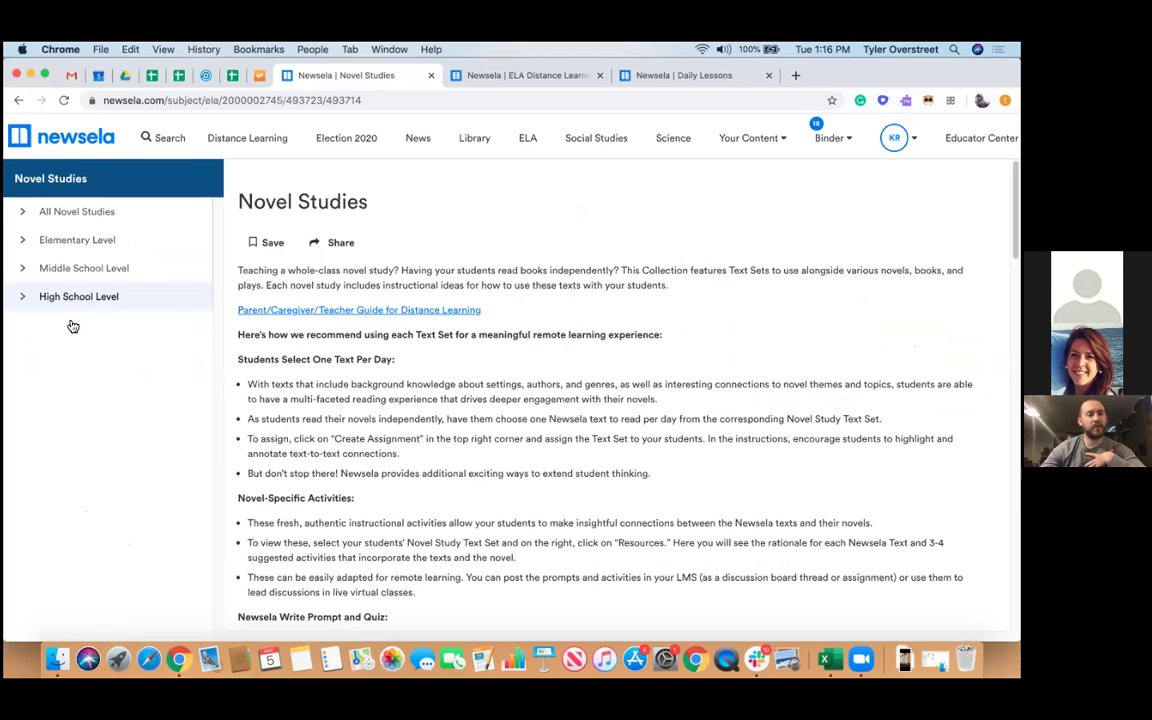
left_click(36, 268)
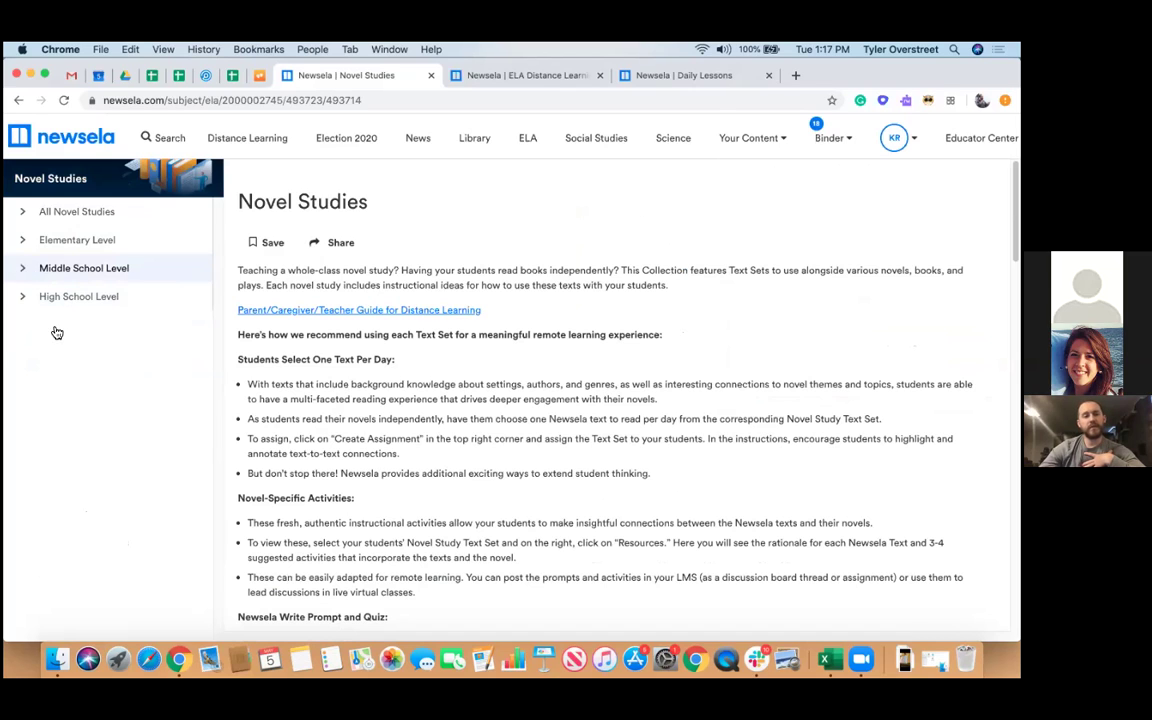
scroll(108, 403, "down", 2)
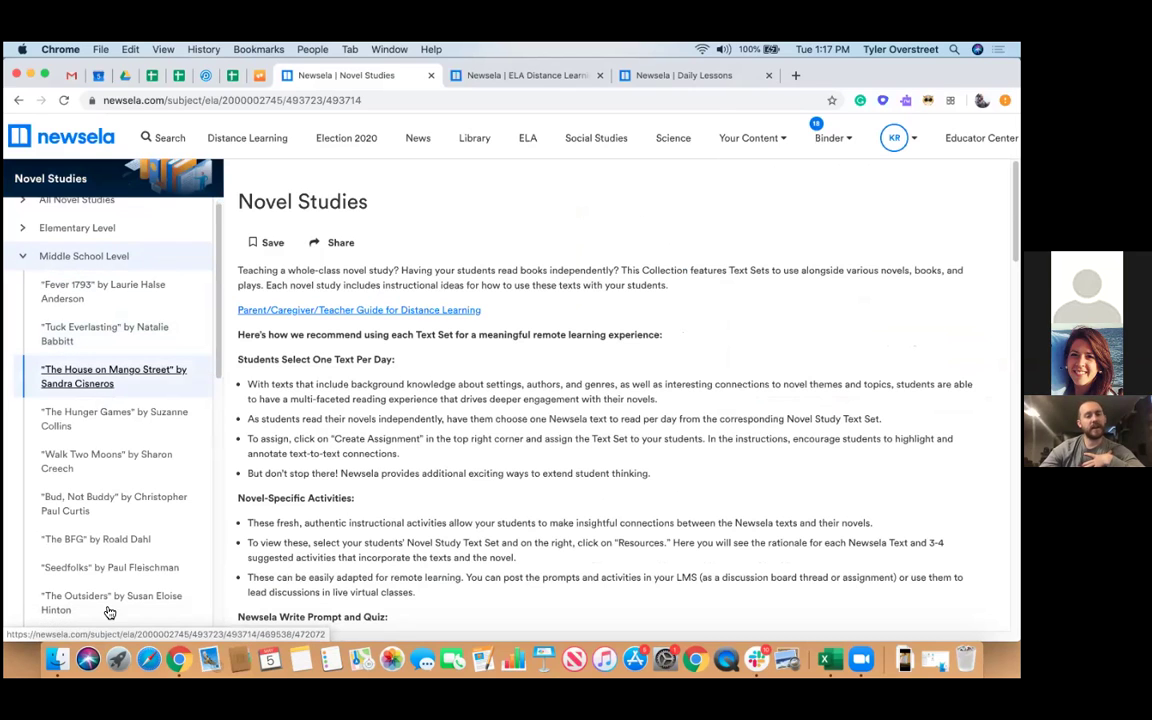
left_click(95, 571)
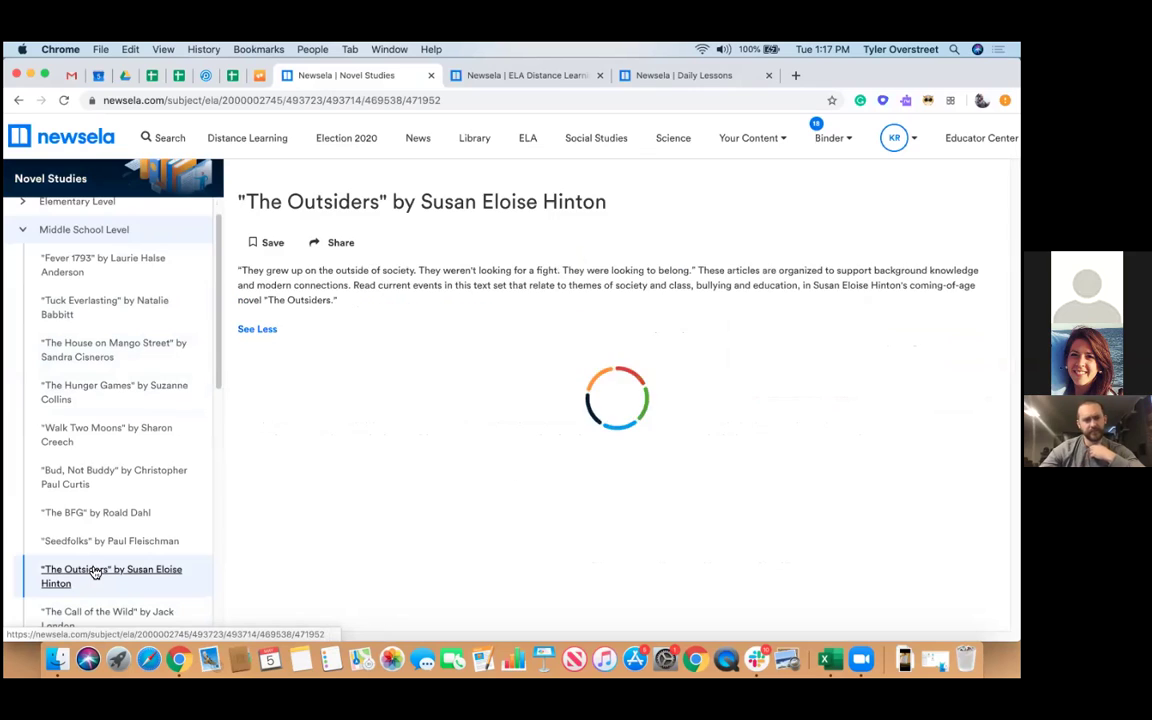
- Browse the articles in "The Outsiders" text set
scroll(92, 570, "down", 3)
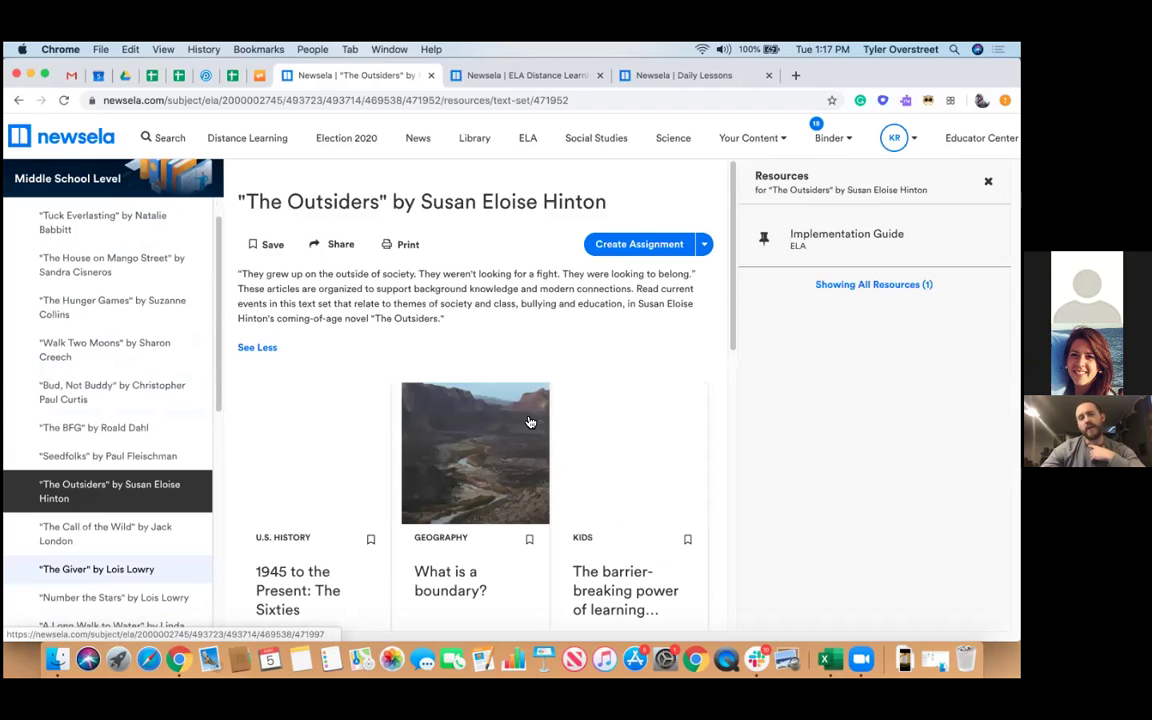
scroll(531, 441, "down", 1)
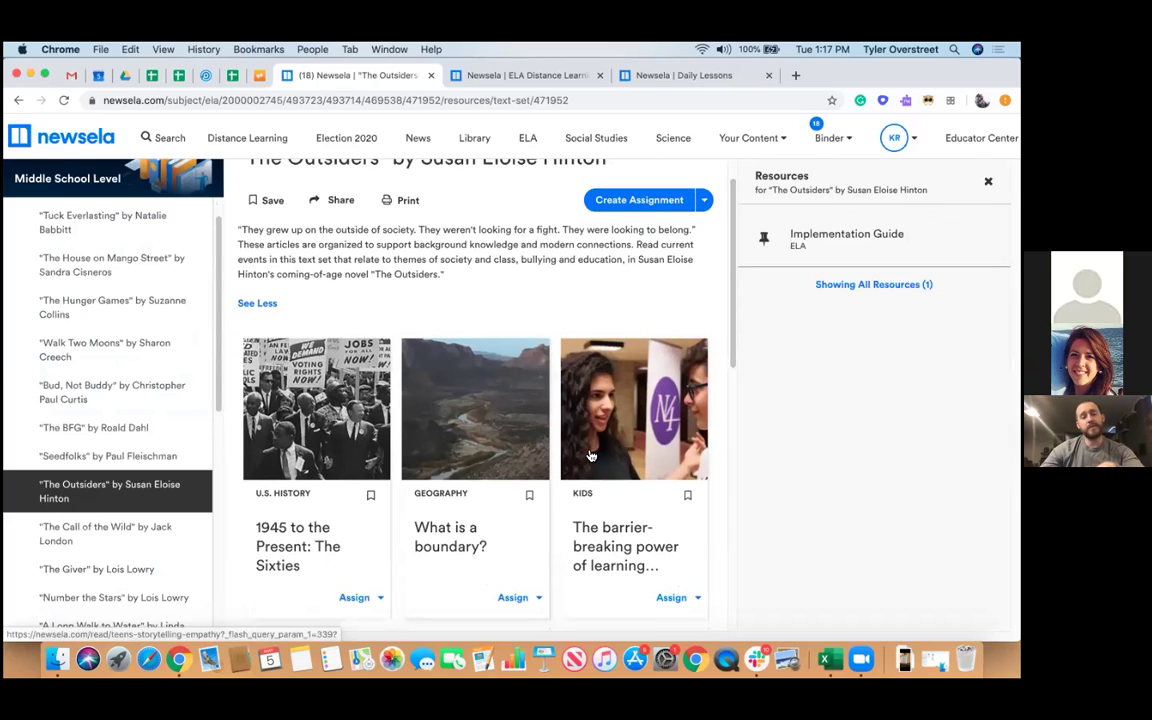
scroll(587, 473, "down", 5)
scroll(571, 483, "down", 2)
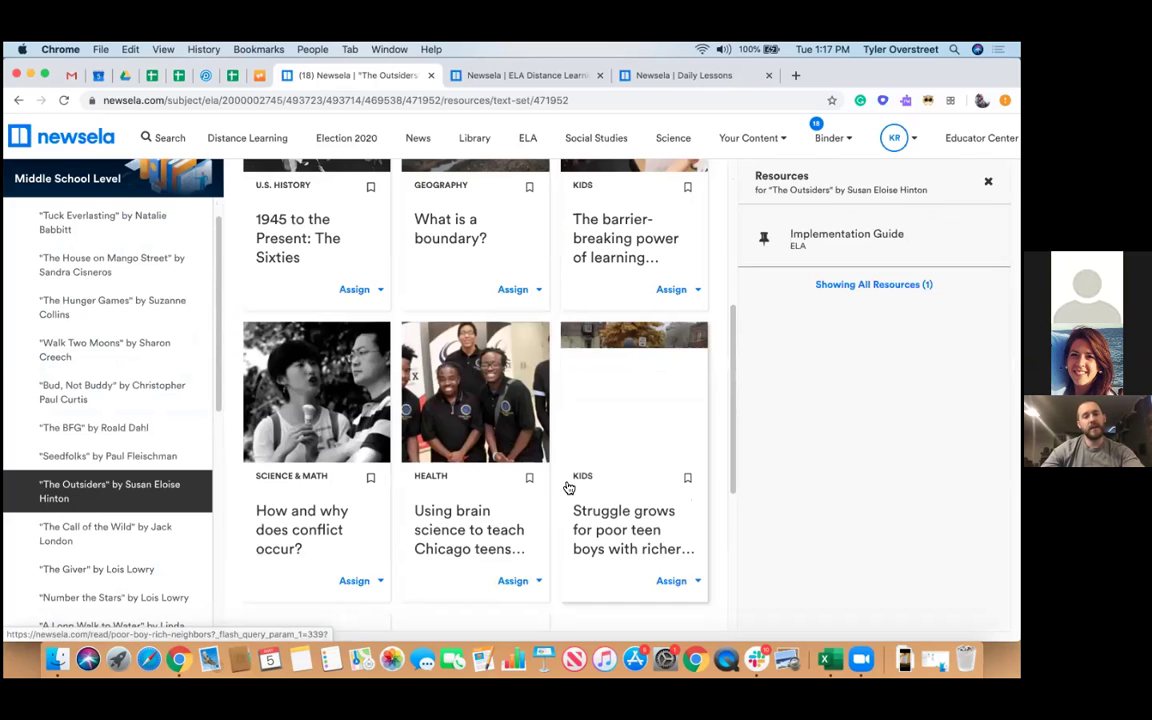
scroll(568, 488, "up", 8)
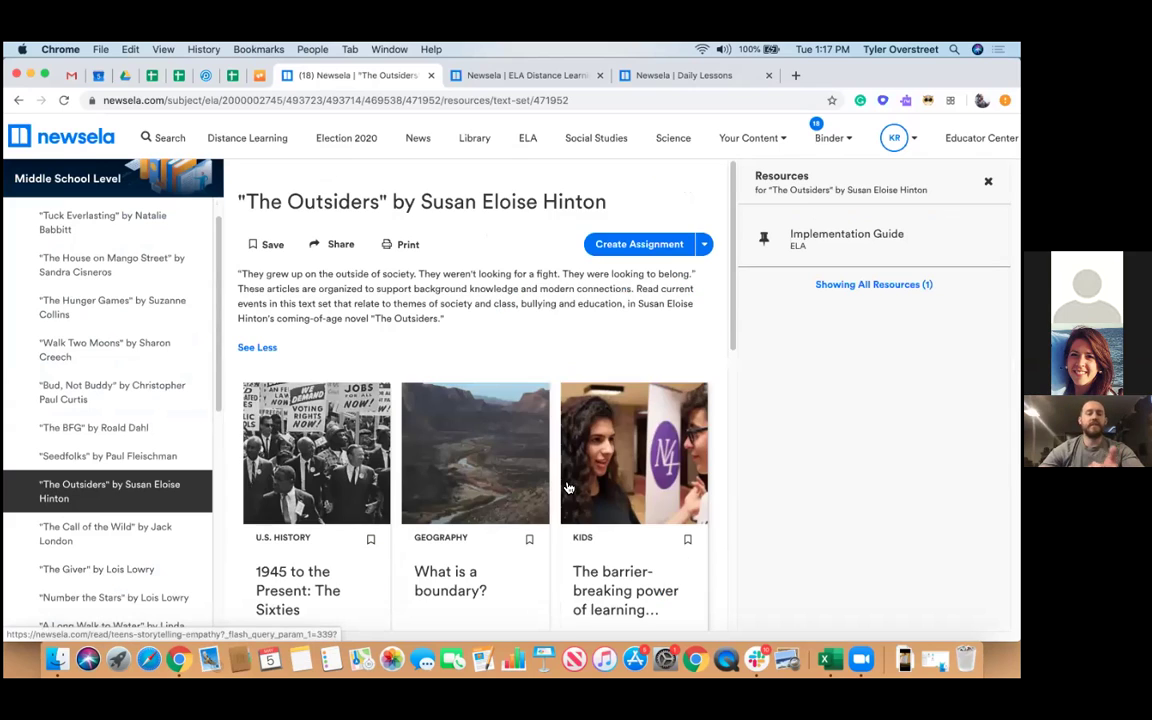
scroll(567, 488, "down", 3)
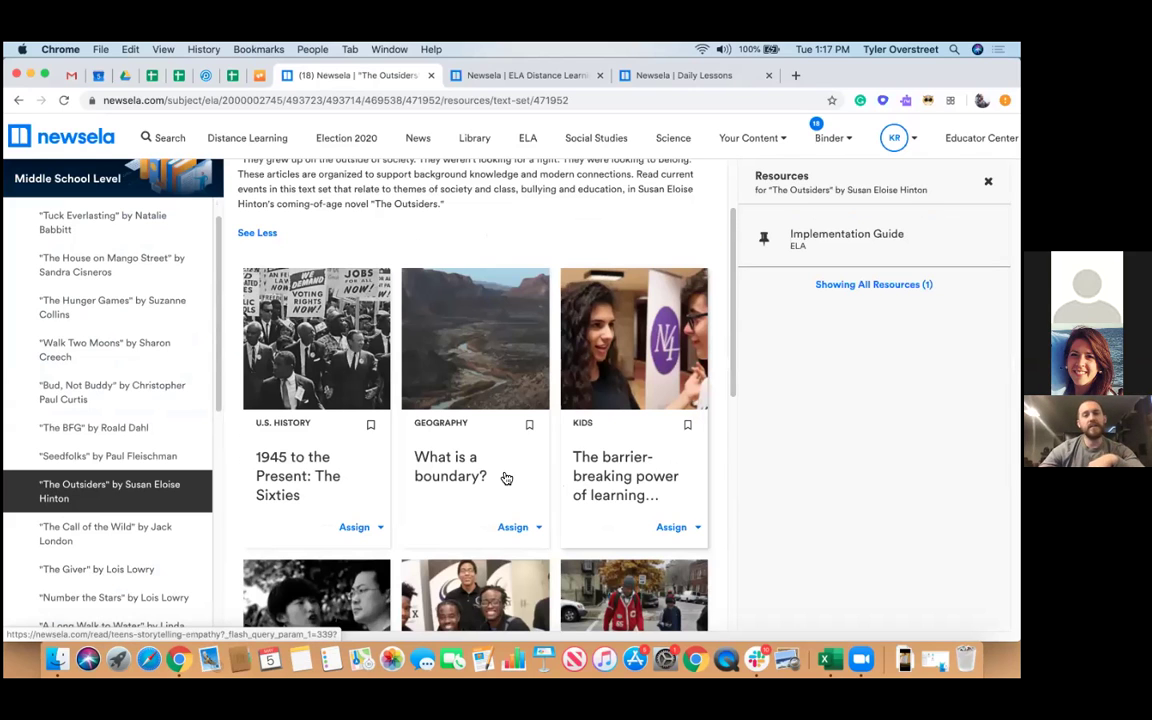
scroll(506, 479, "down", 3)
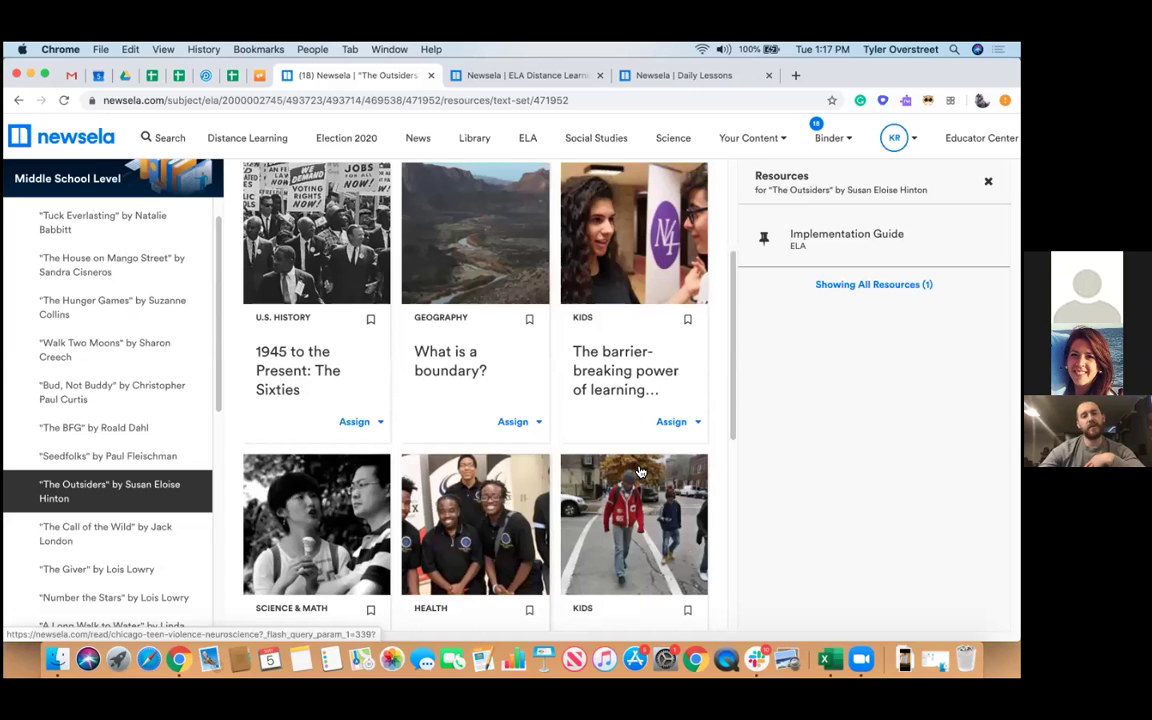
scroll(411, 365, "down", 3)
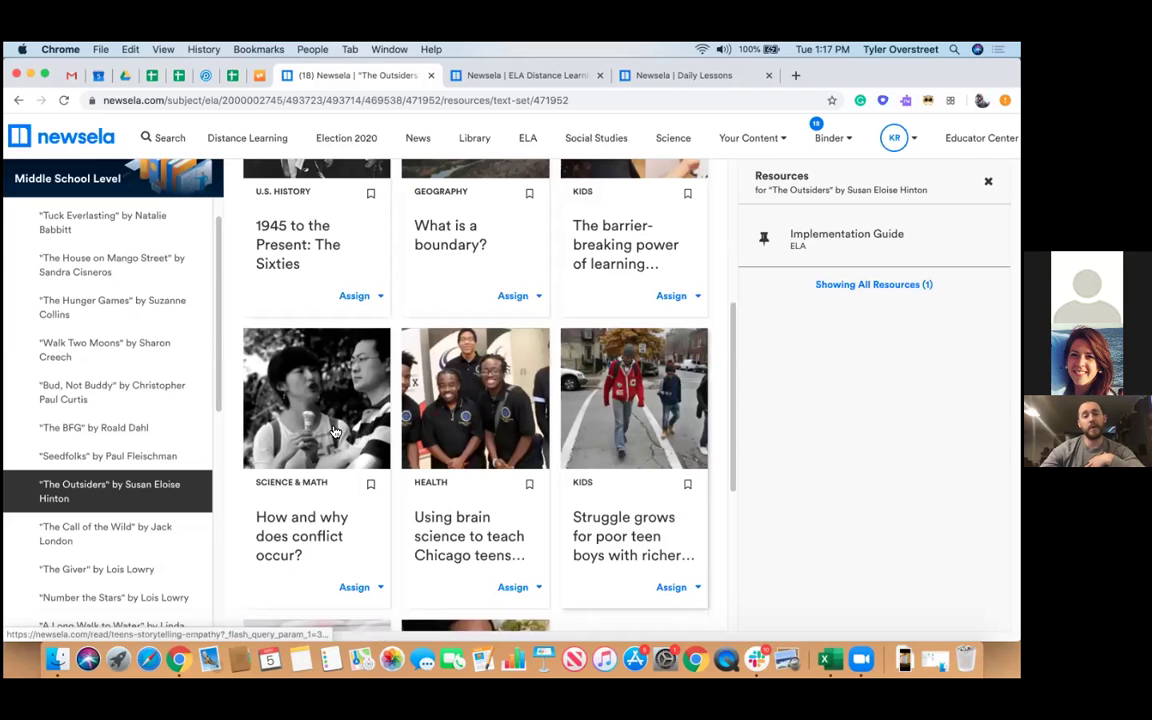
scroll(395, 431, "down", 3)
- Open the Implementation Guide for "The Outsiders" text set and read its "Why these texts?" and "How to use with students" sections
left_click(846, 233)
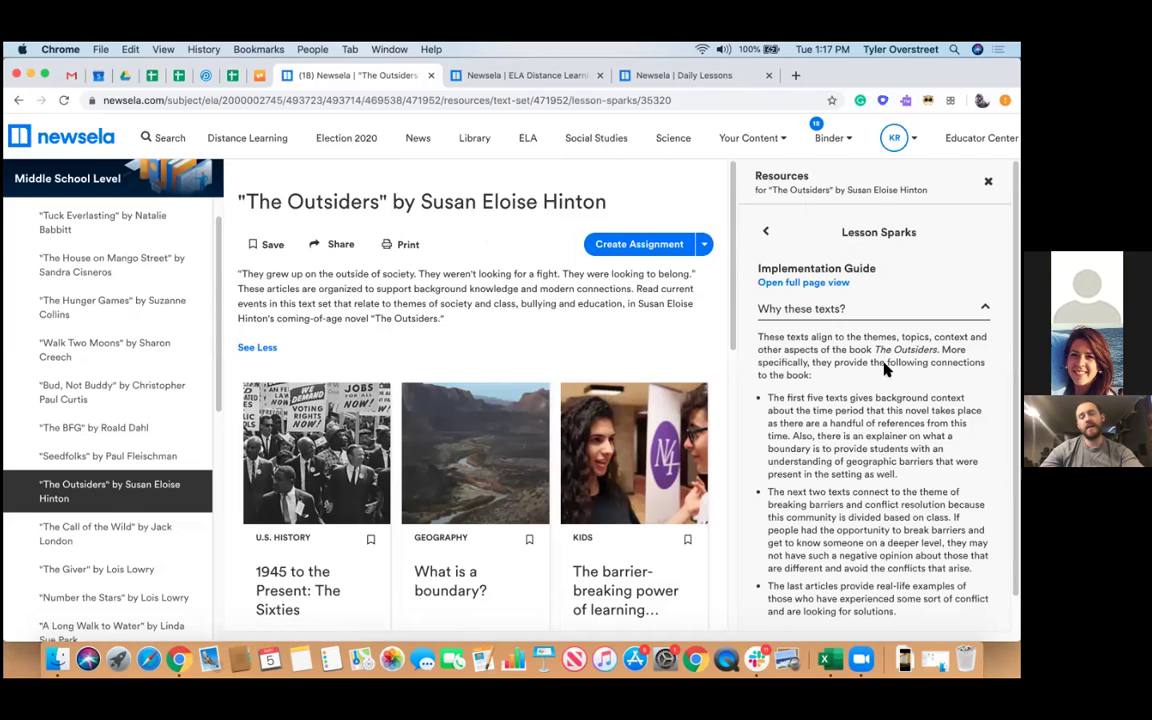
scroll(861, 597, "down", 1)
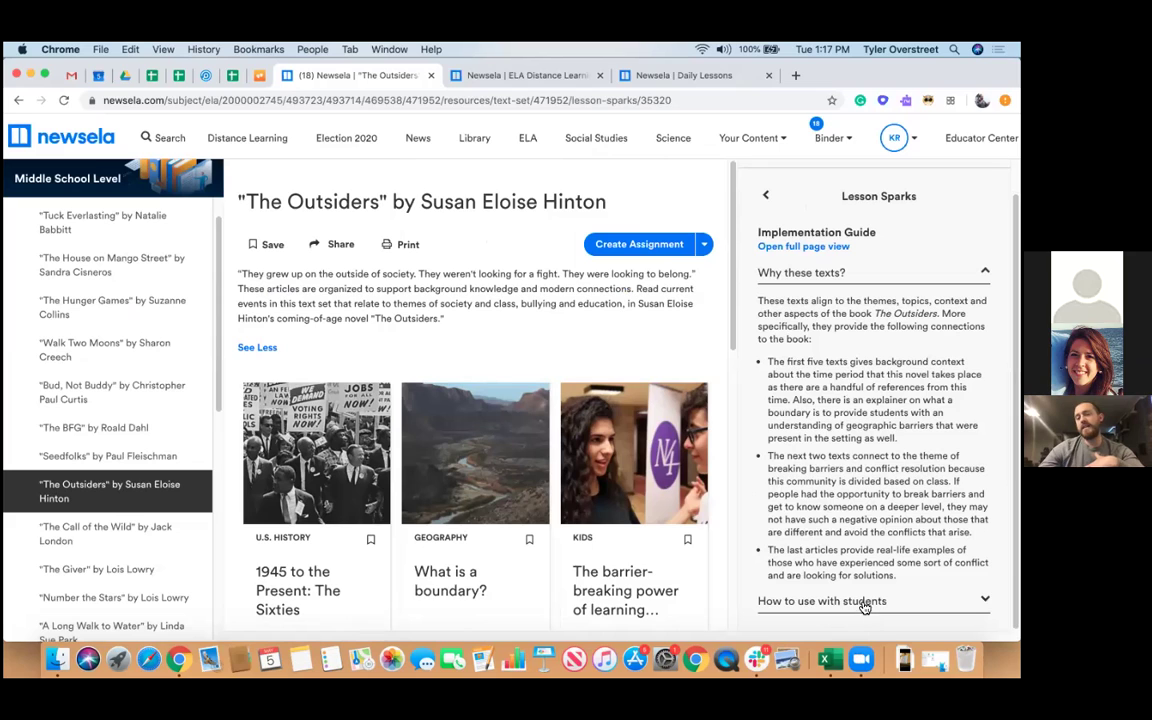
scroll(855, 464, "down", 1)
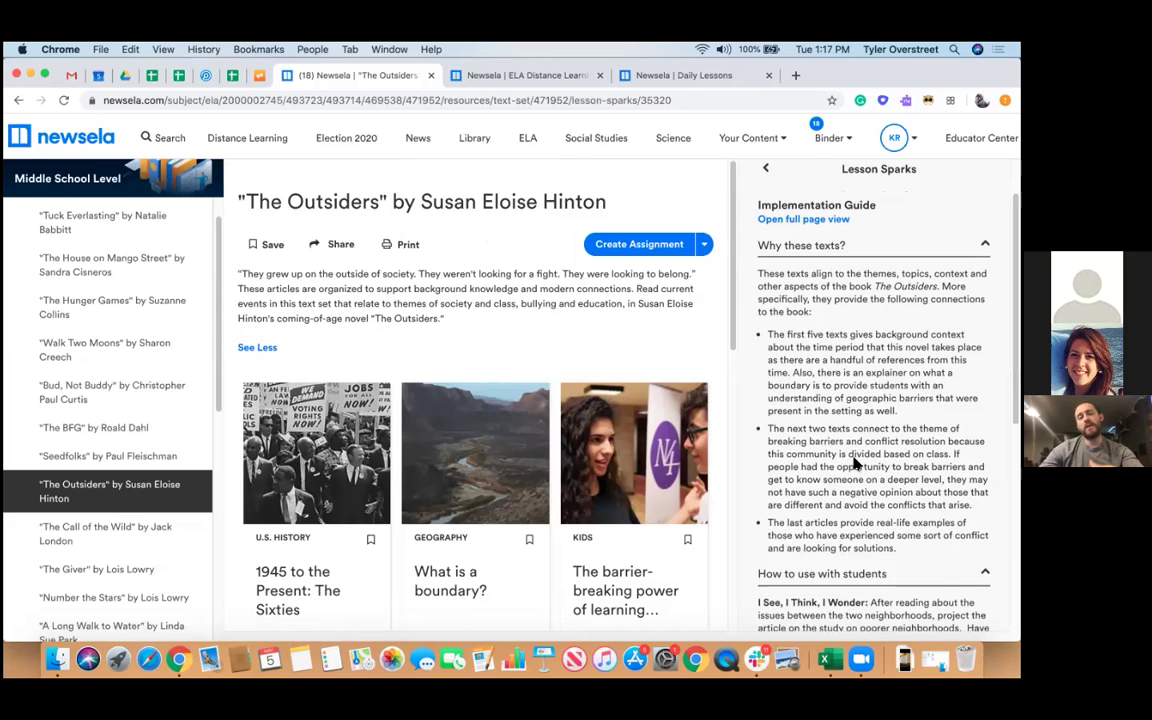
scroll(855, 464, "down", 10)
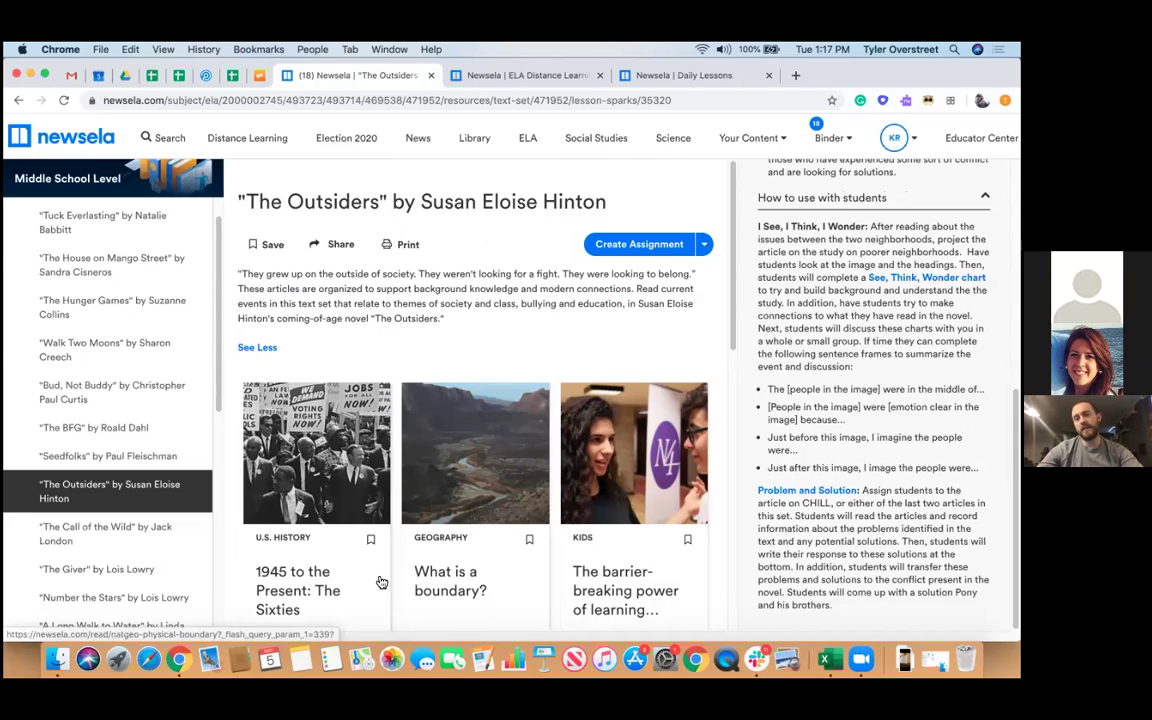
scroll(831, 364, "up", 1)
scroll(831, 364, "up", 5)
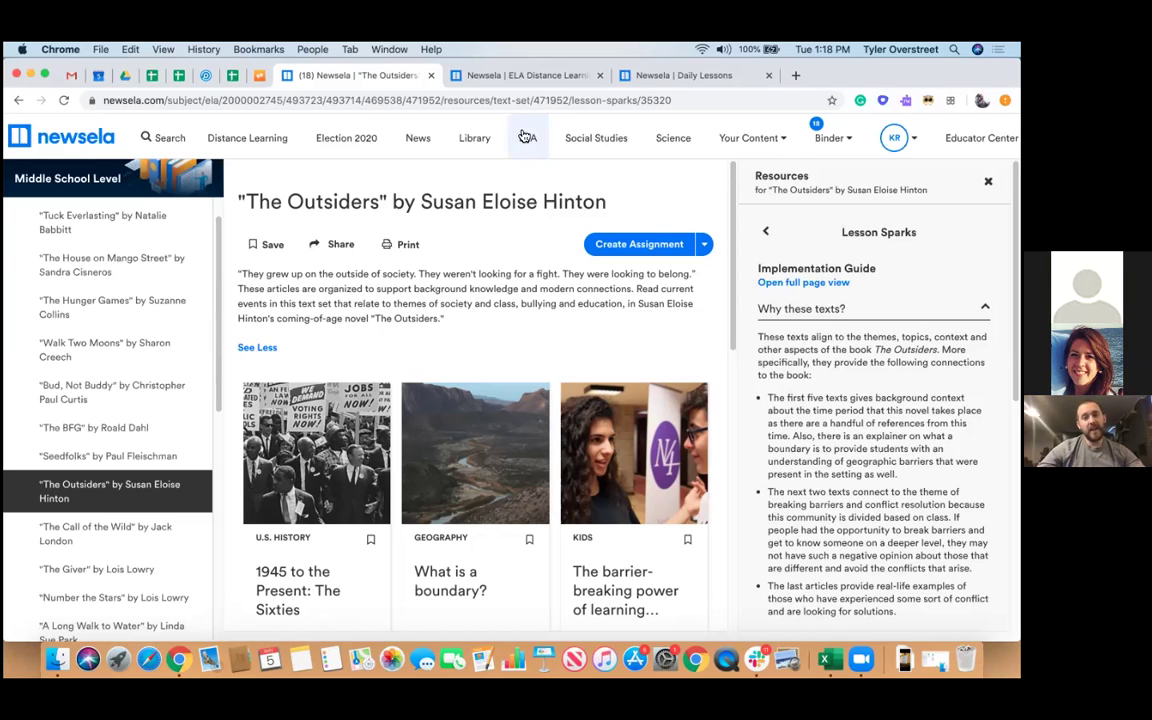
scroll(172, 283, "up", 2)
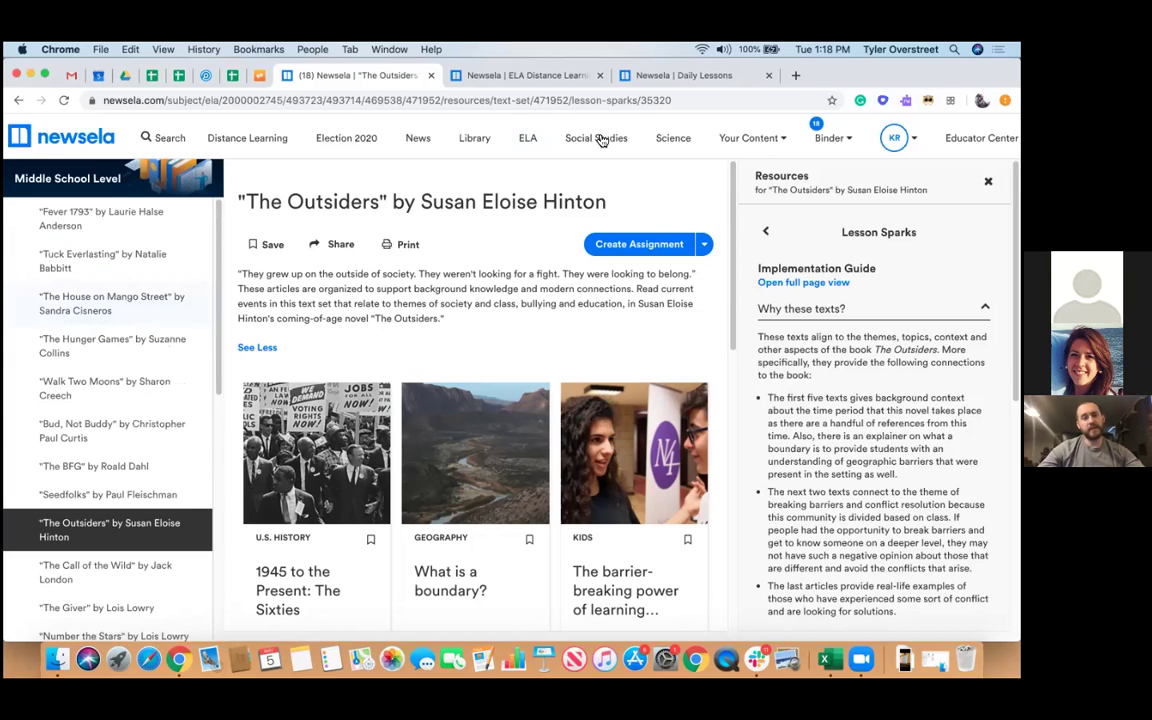
- Return to the ELA subject page and view the ELA Distance Learning collection in its own browser tab
left_click(529, 140)
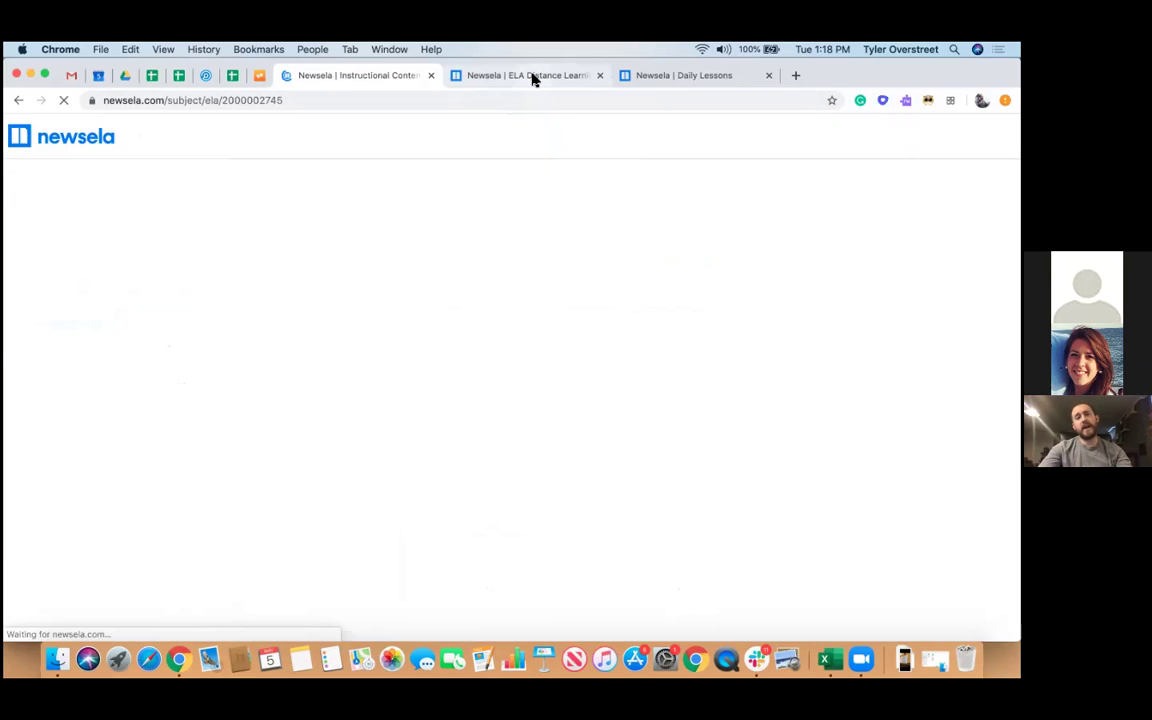
left_click(453, 80)
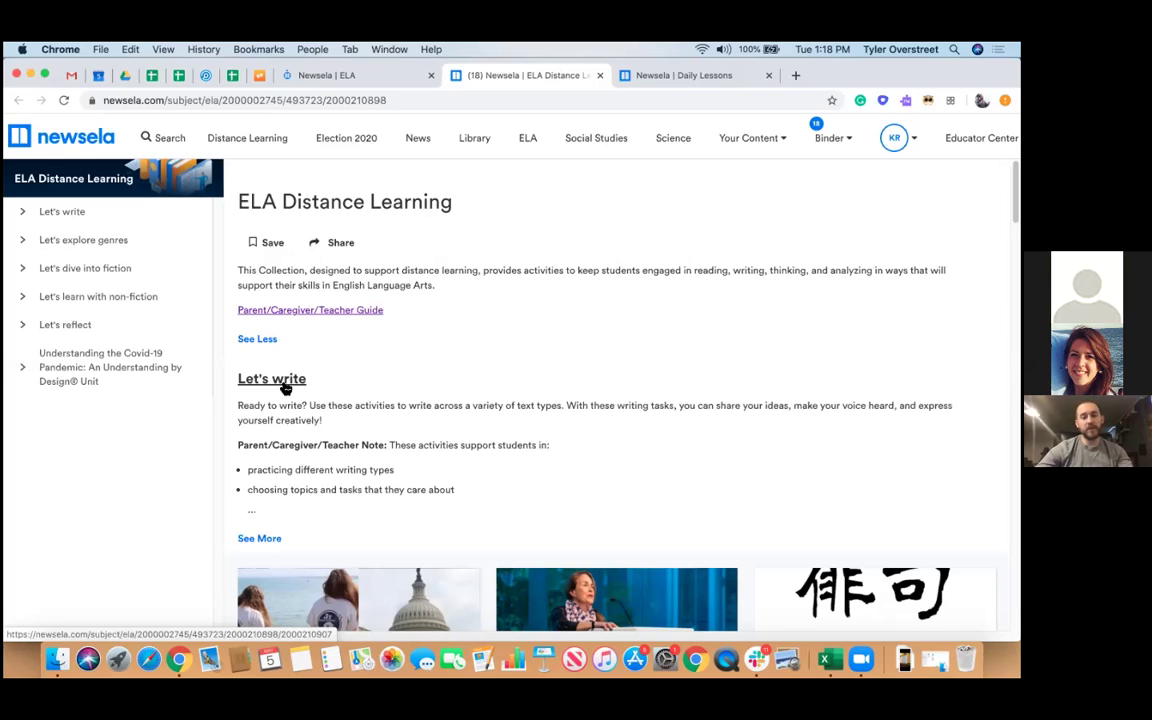
left_click(312, 248)
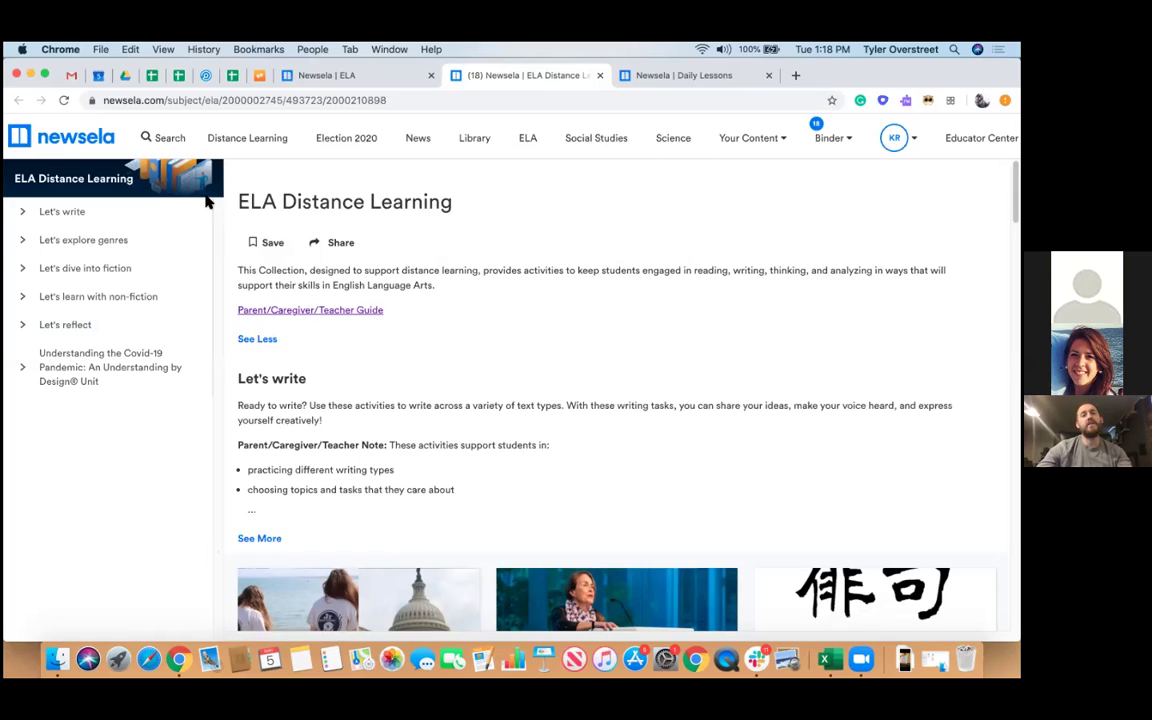
- Open the Week 2 Middle School Daily Lessons PDF from the Daily Lessons collection and review its Day 1 activities
left_click(672, 77)
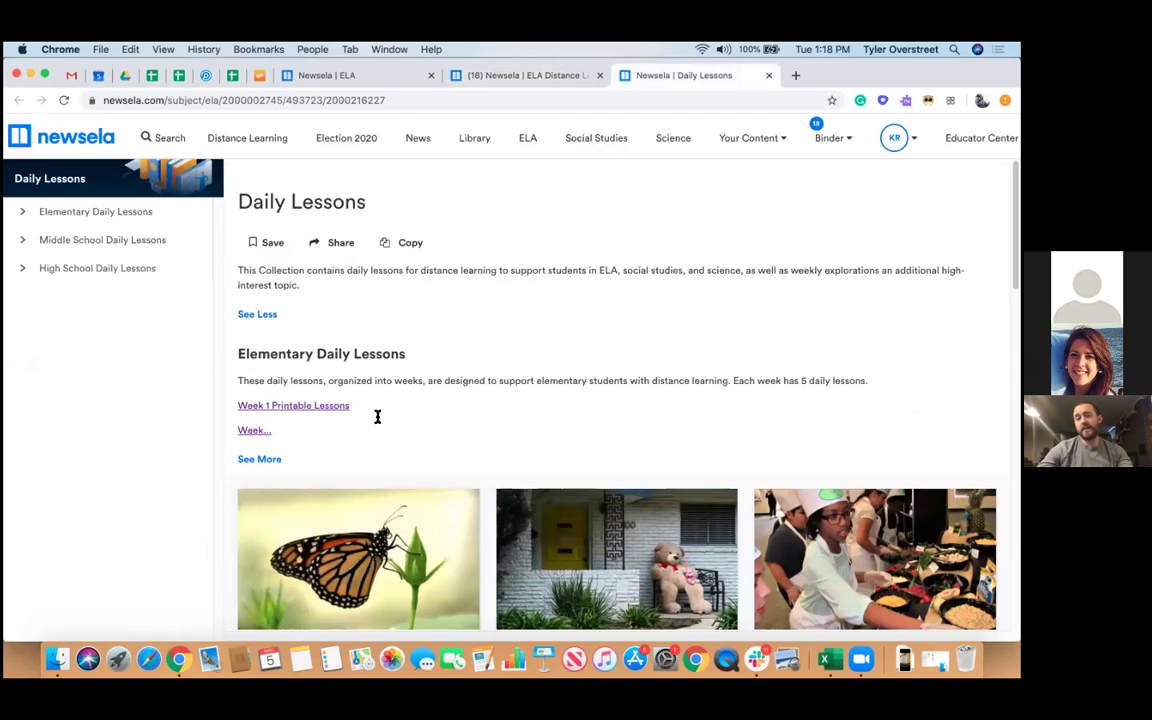
left_click(254, 430)
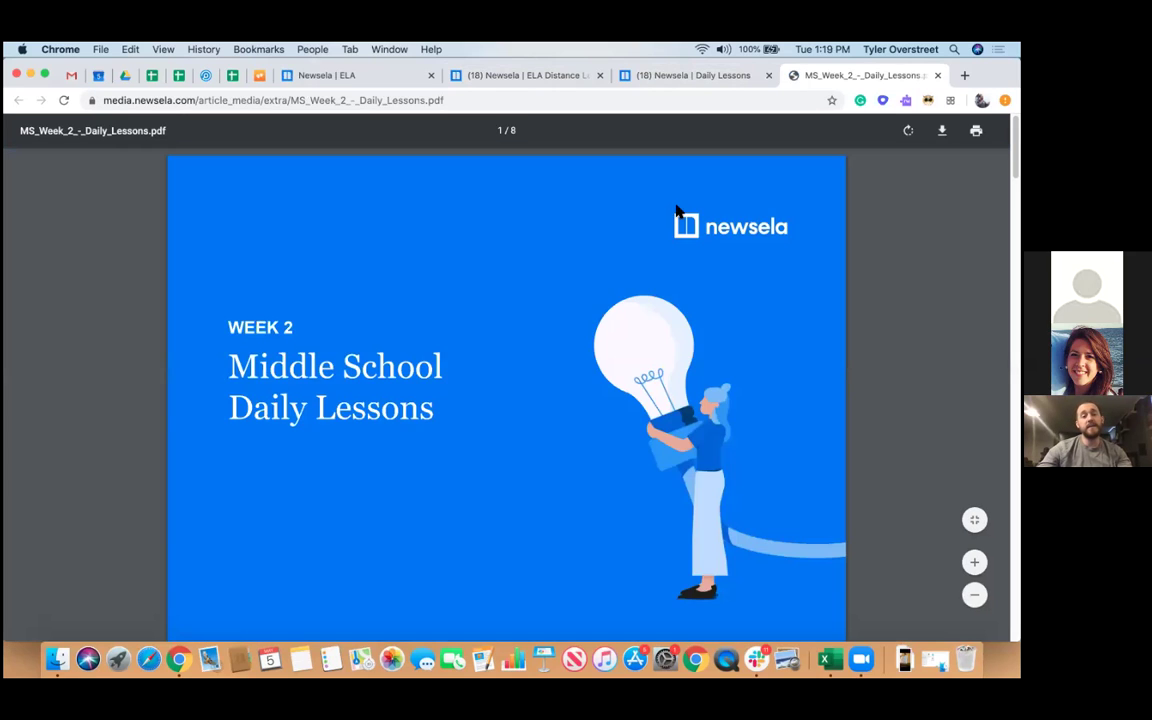
scroll(489, 285, "down", 2)
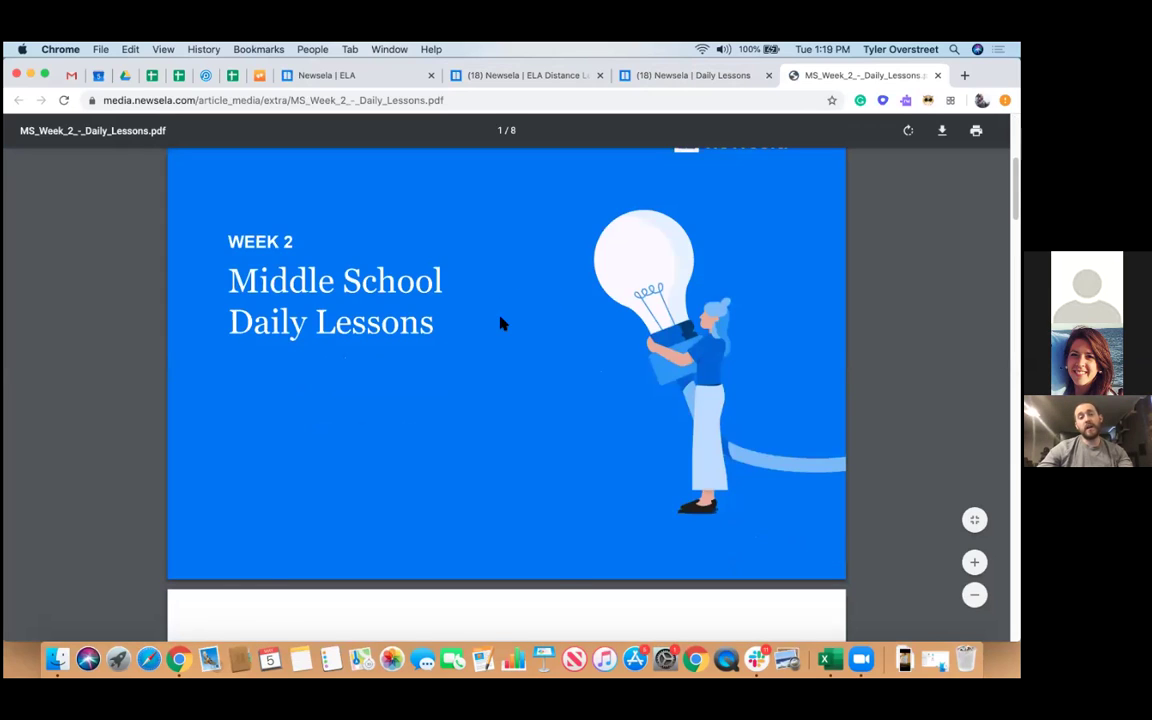
scroll(530, 333, "down", 10)
scroll(278, 211, "down", 15)
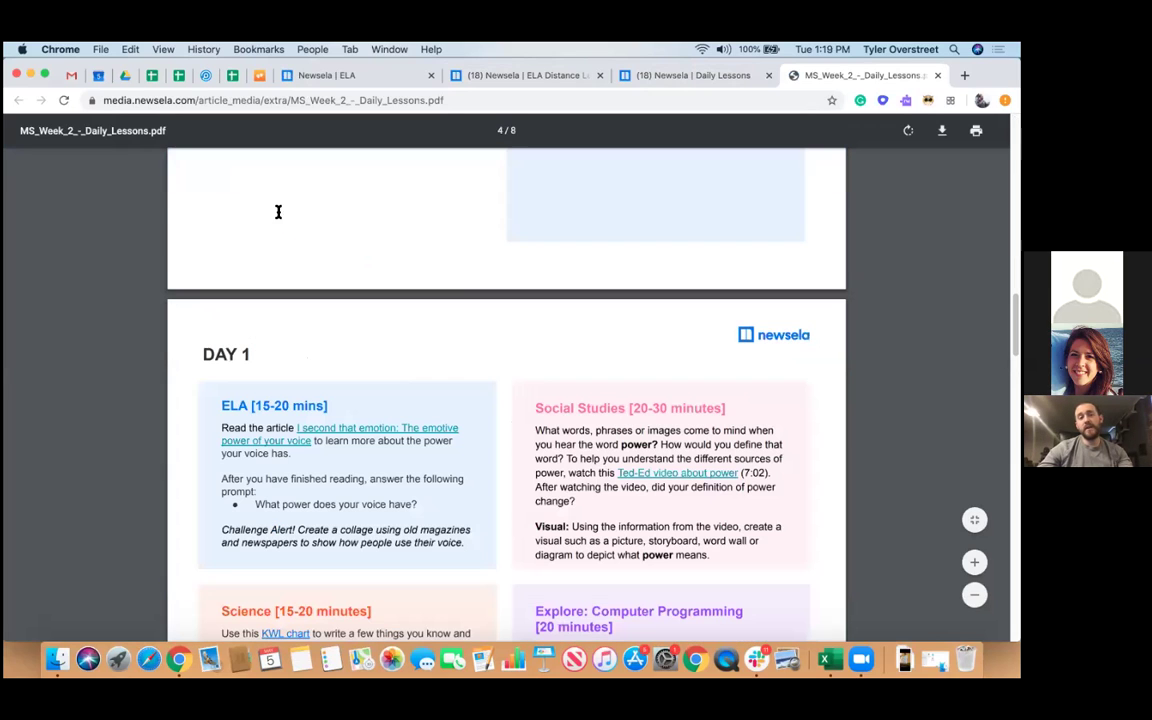
scroll(385, 461, "down", 4)
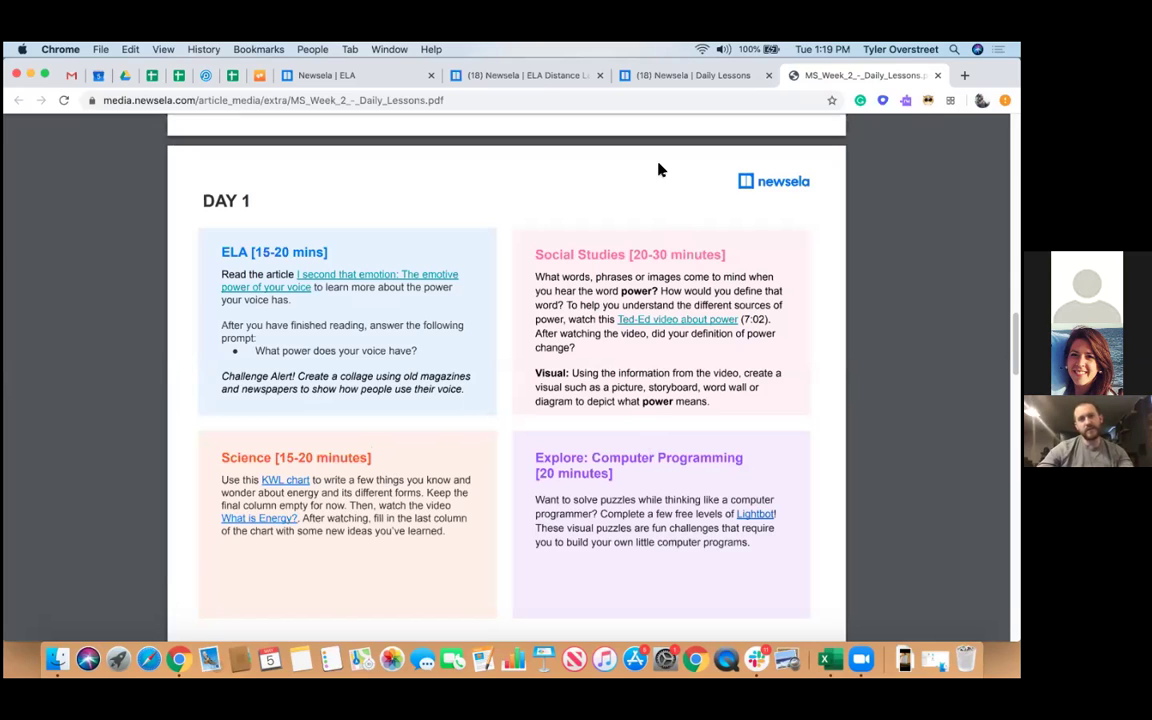
- Go back to the ELA subject page's browser tab and open the Social Studies subject page there
left_click(490, 75)
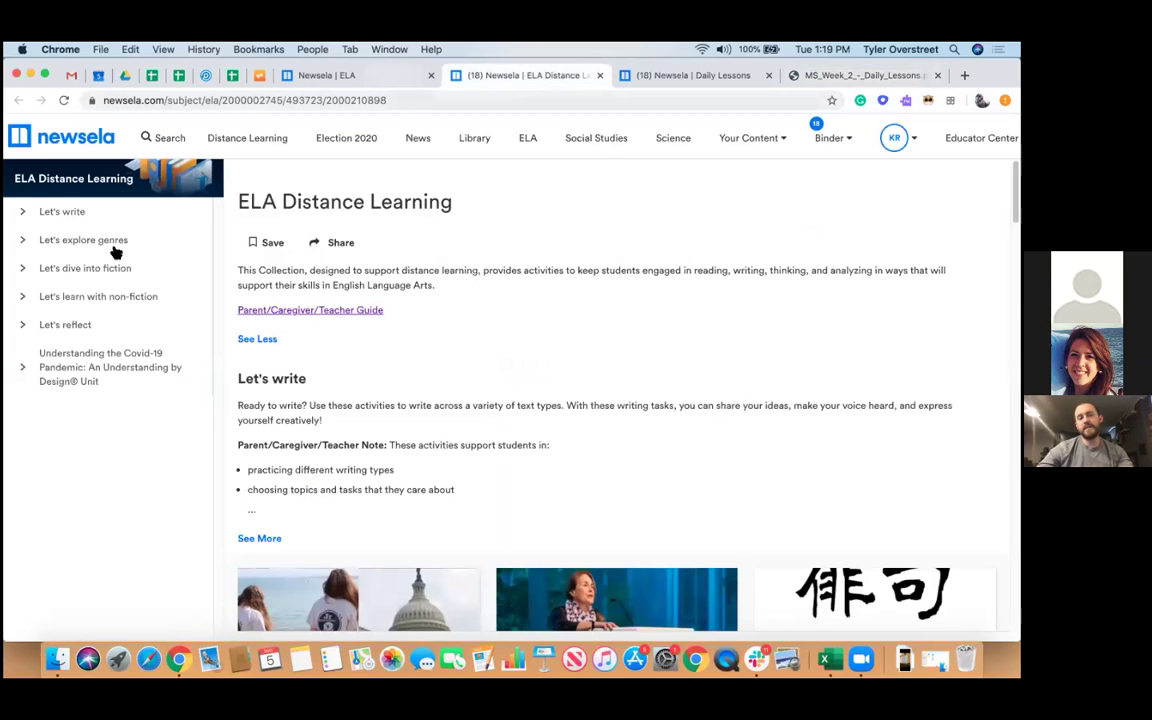
key("ctrl+shift+Tab")
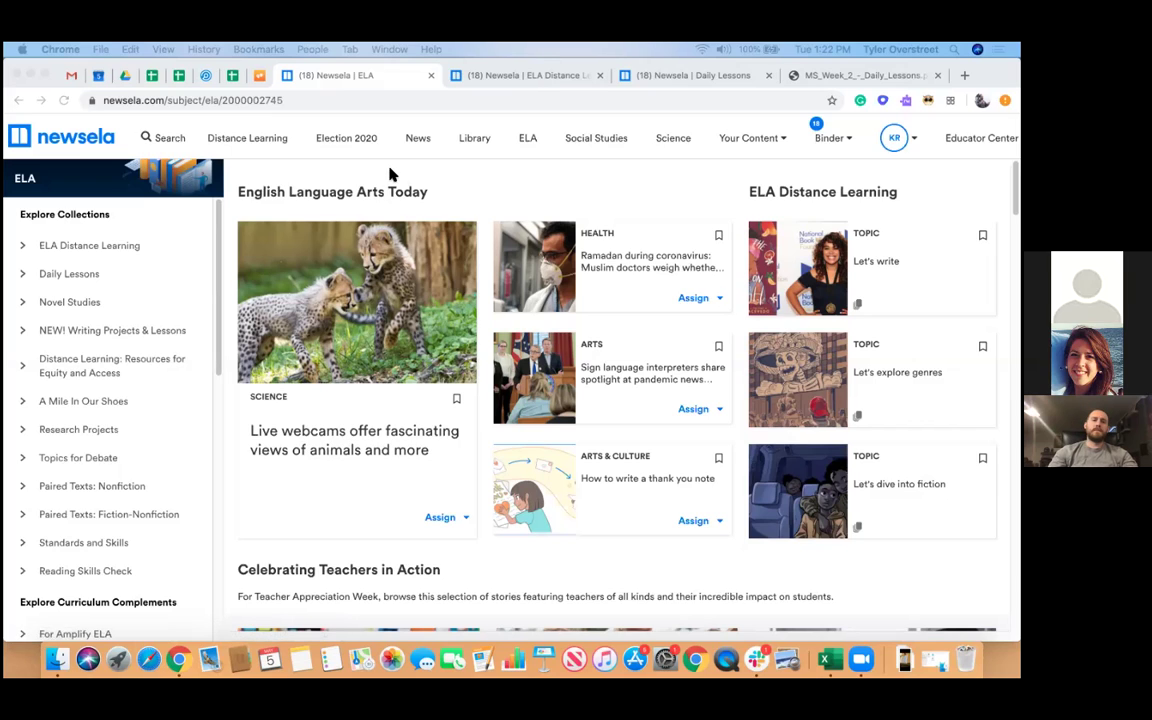
left_click(569, 147)
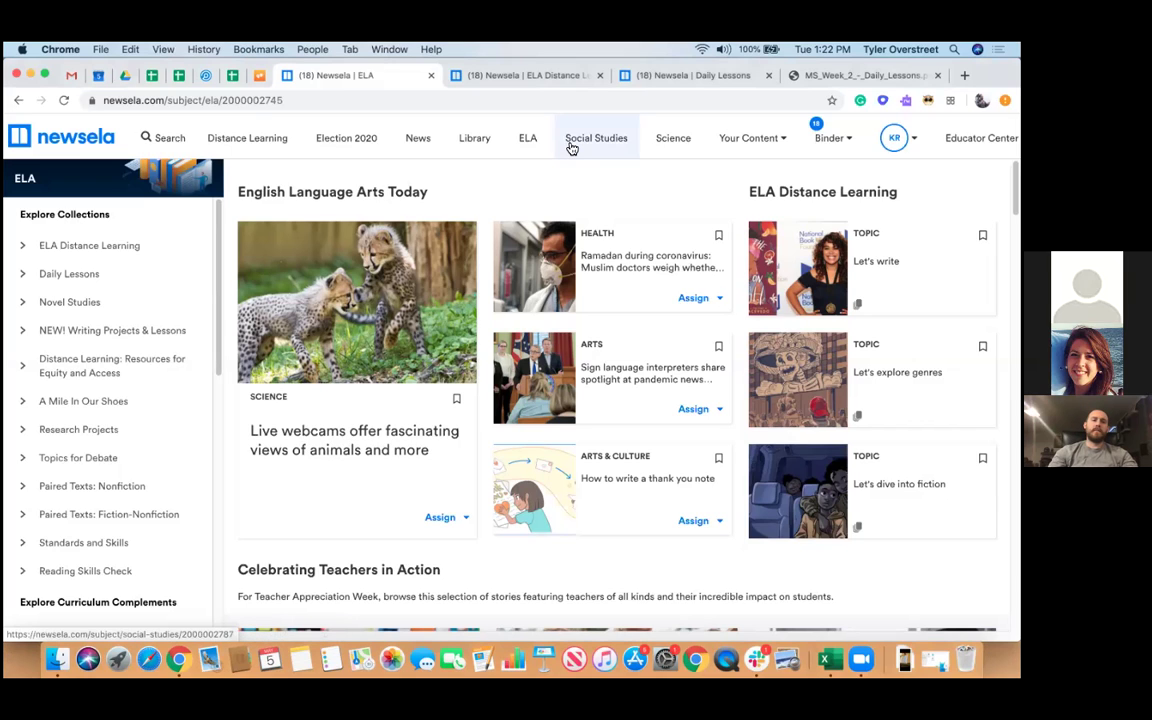
left_click(571, 147)
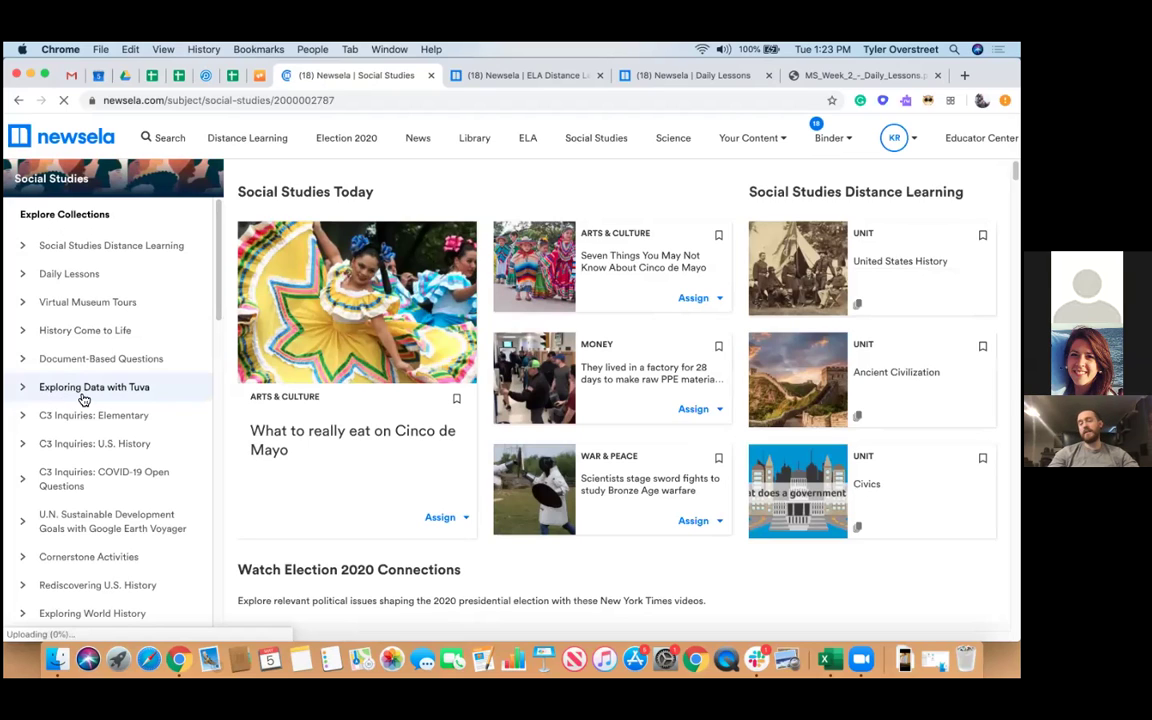
- Expand the Exploring Data with Tuva collection and look through its topics, such as Dinosaurs and Rollercoasters
left_click(84, 397)
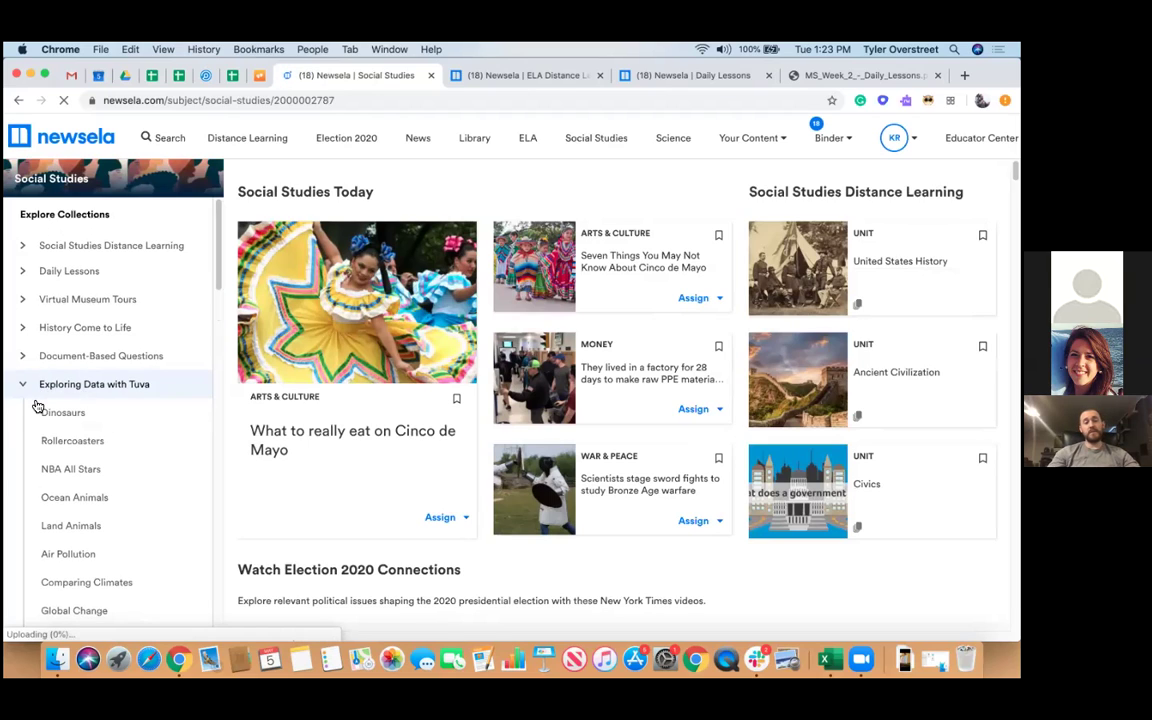
scroll(90, 400, "down", 1)
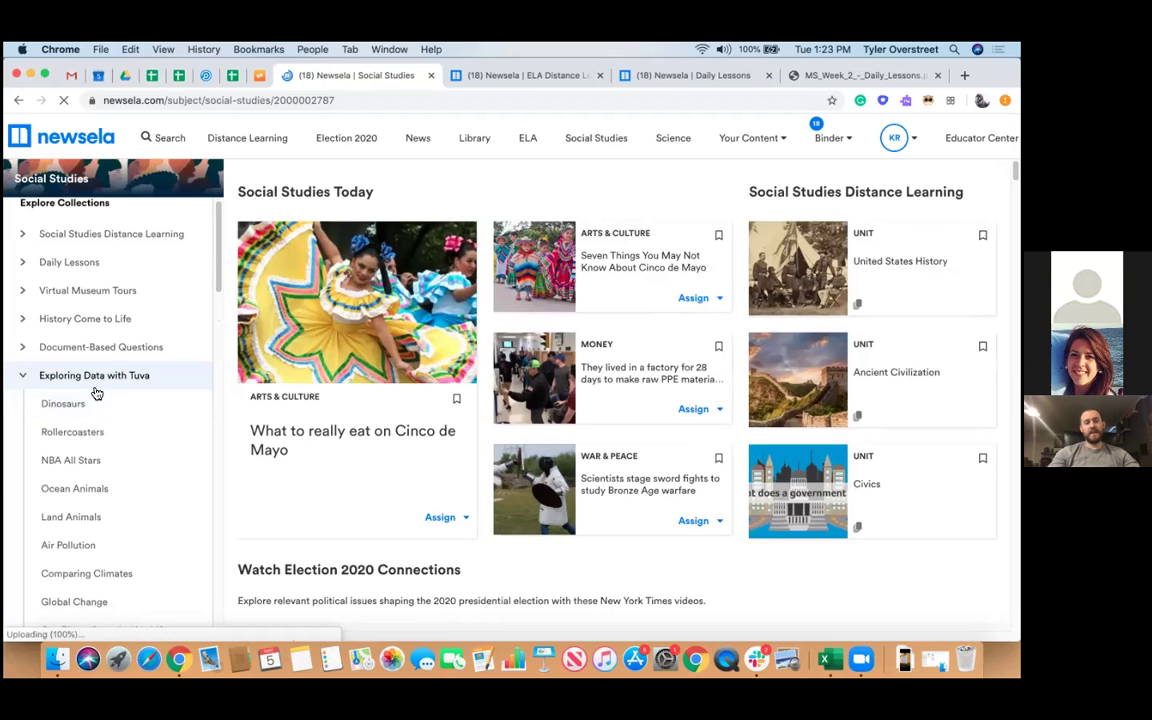
left_click(64, 403)
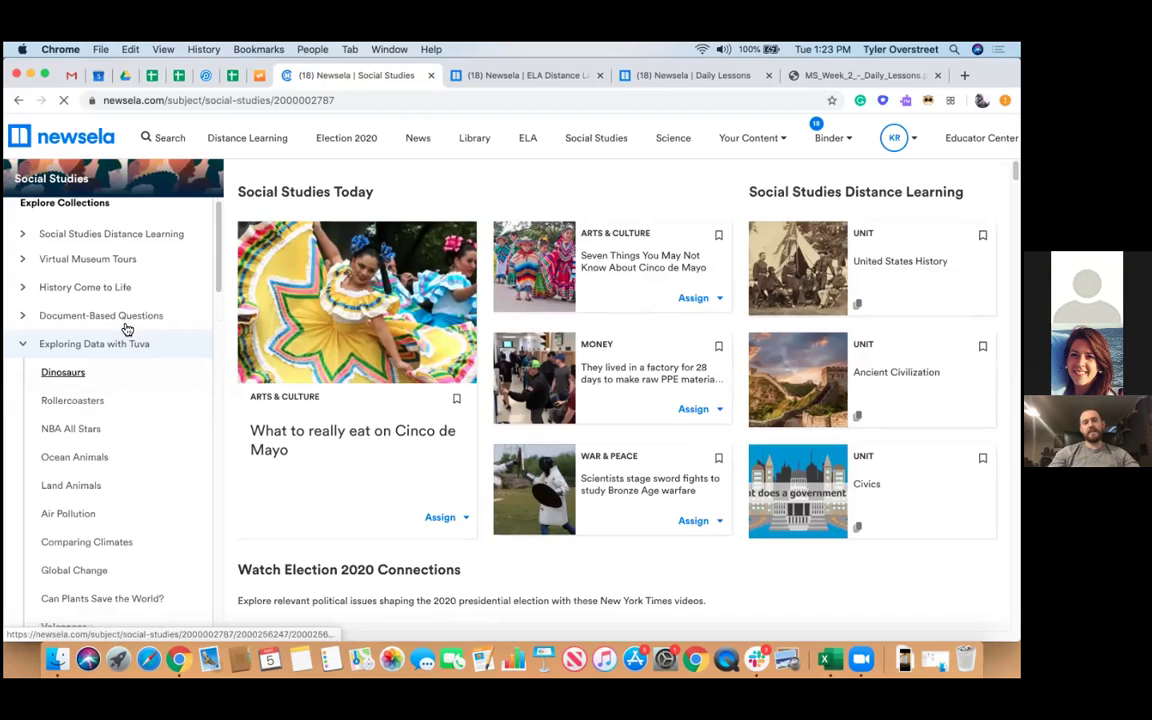
scroll(160, 358, "down", 5)
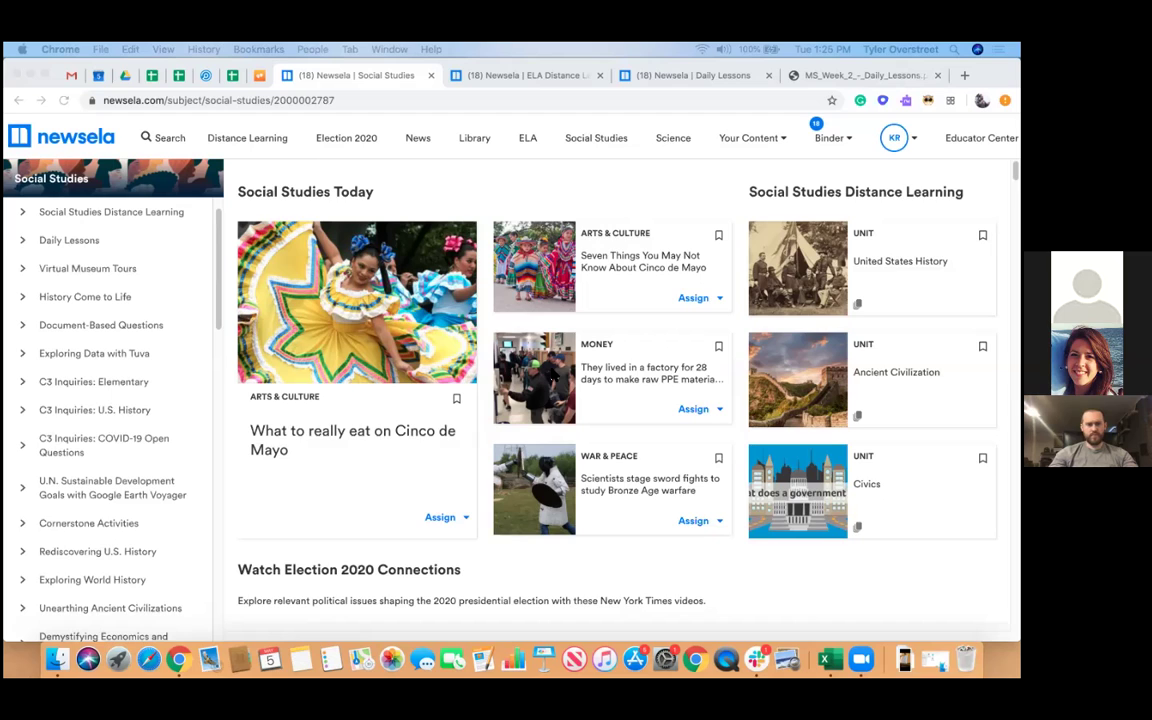
- Browse the featured Social Studies content and open the article "What to really eat on Cinco de Mayo"
scroll(547, 374, "down", 5)
scroll(540, 385, "down", 3)
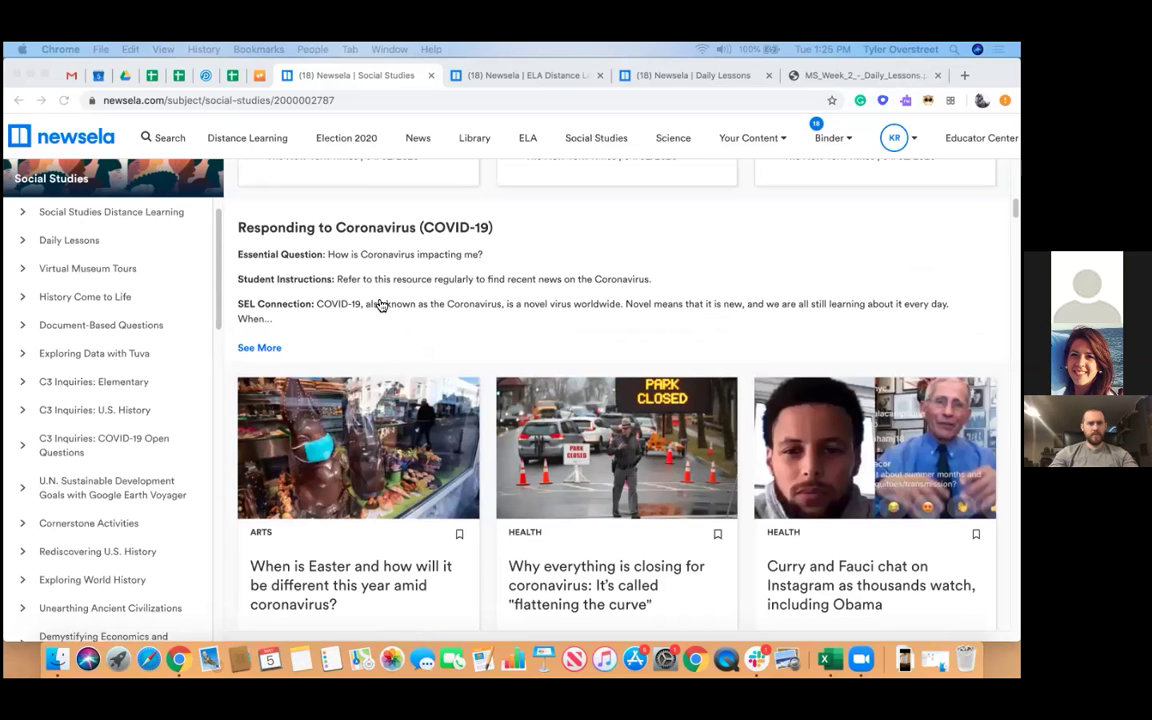
scroll(380, 305, "up", 5)
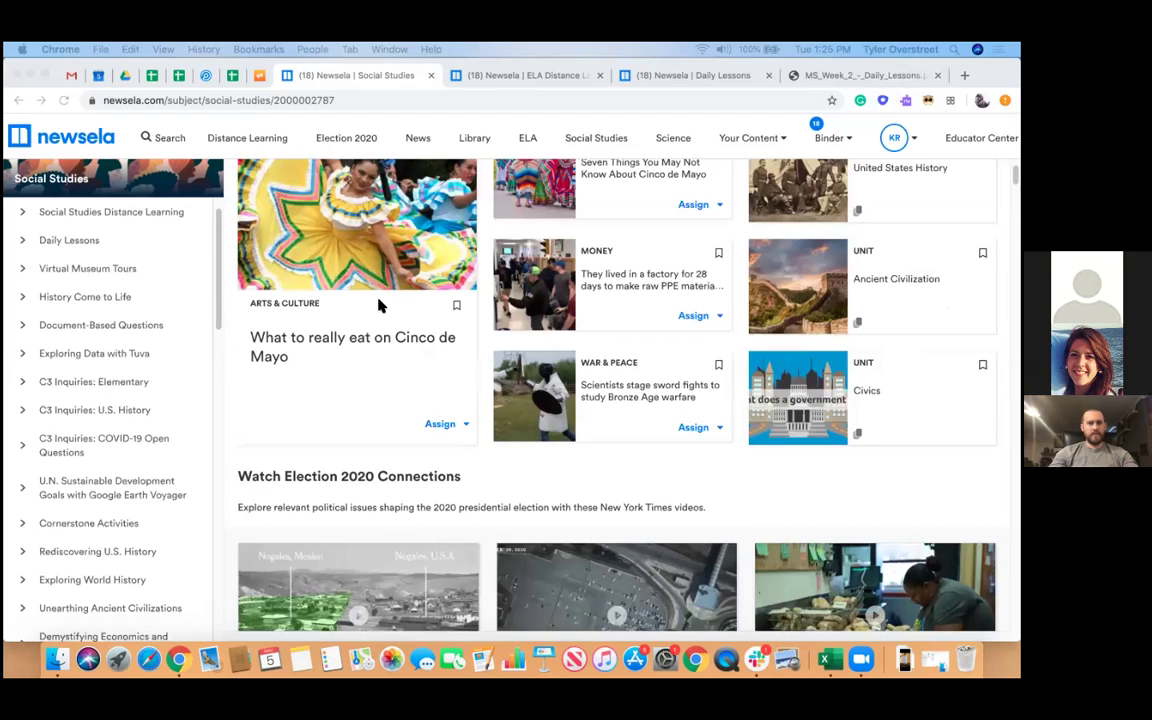
left_click(380, 305)
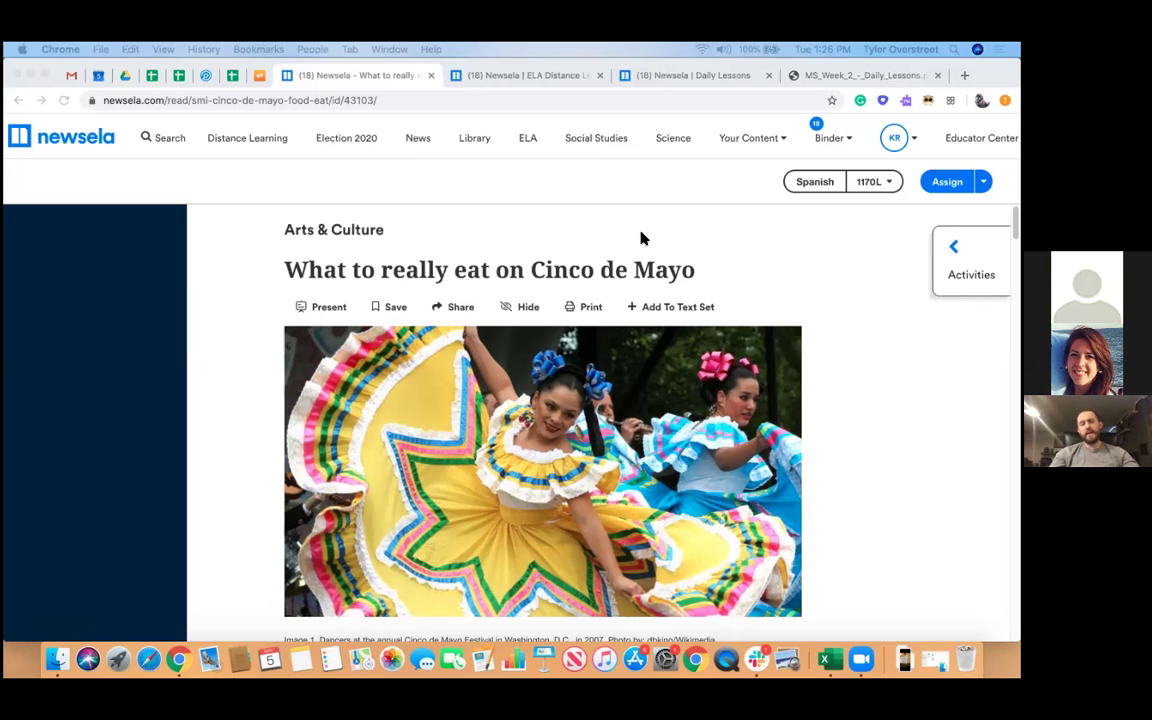
- View the Cinco de Mayo article's available English reading levels and switch the article to Spanish
left_click(872, 184)
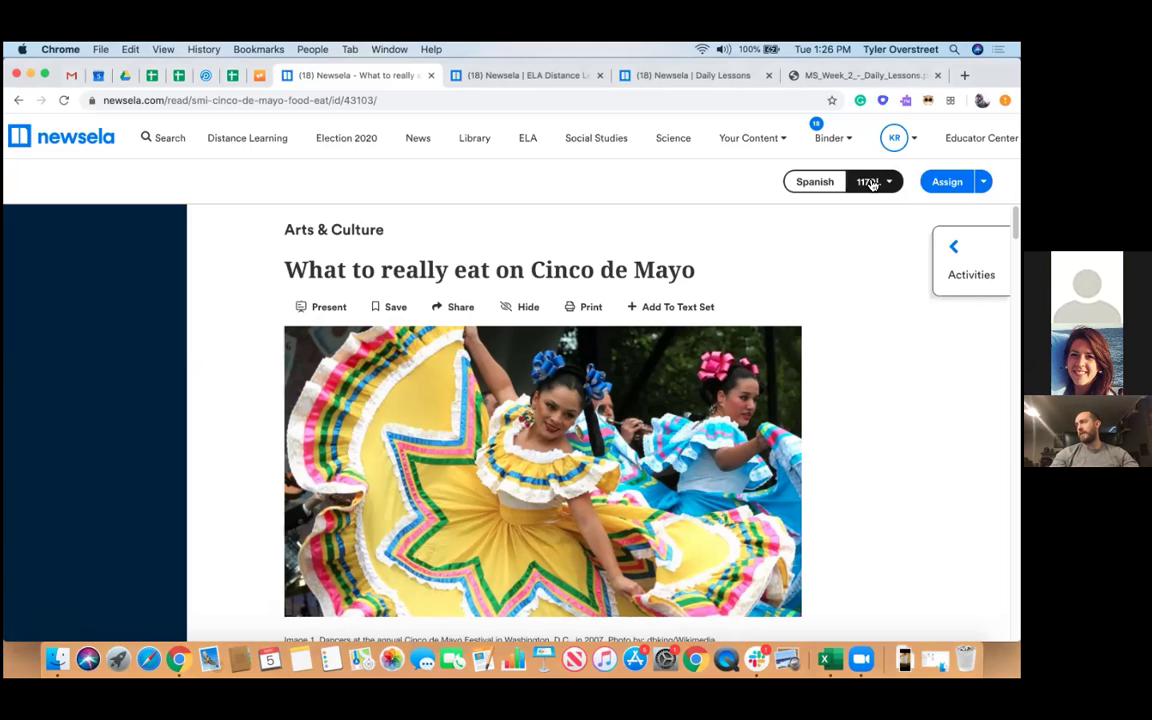
left_click(879, 182)
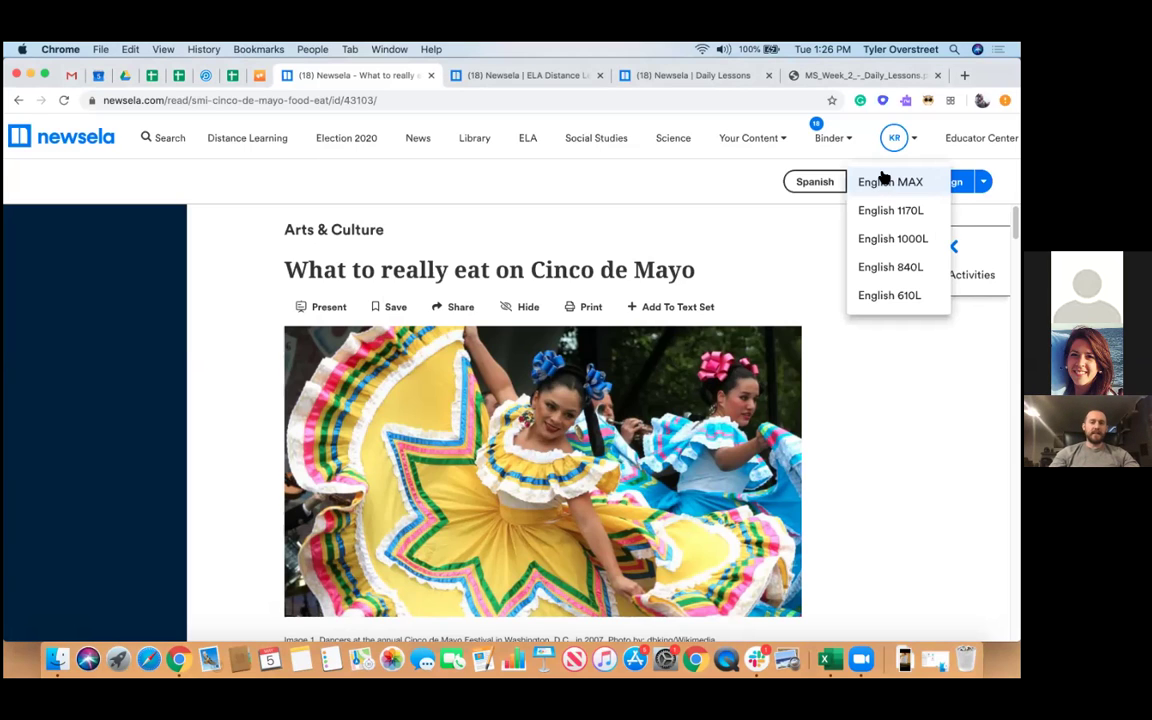
left_click(815, 183)
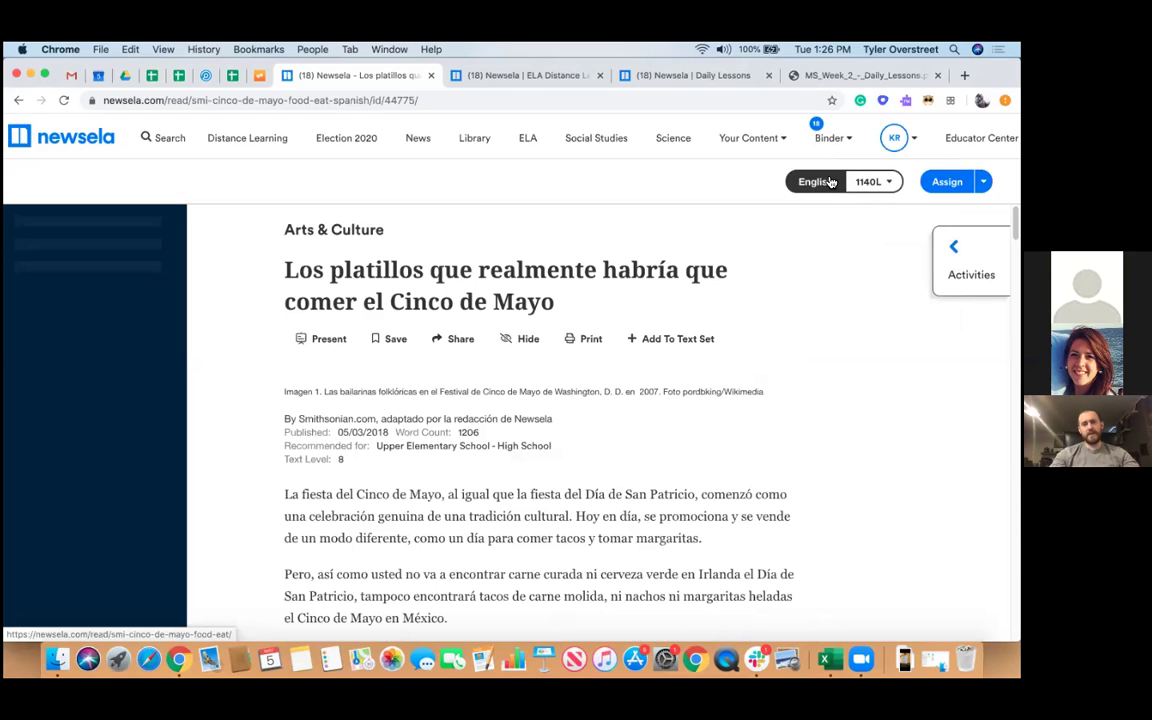
- Switch the Cinco de Mayo article back to English and set its reading level to MAX
left_click(876, 185)
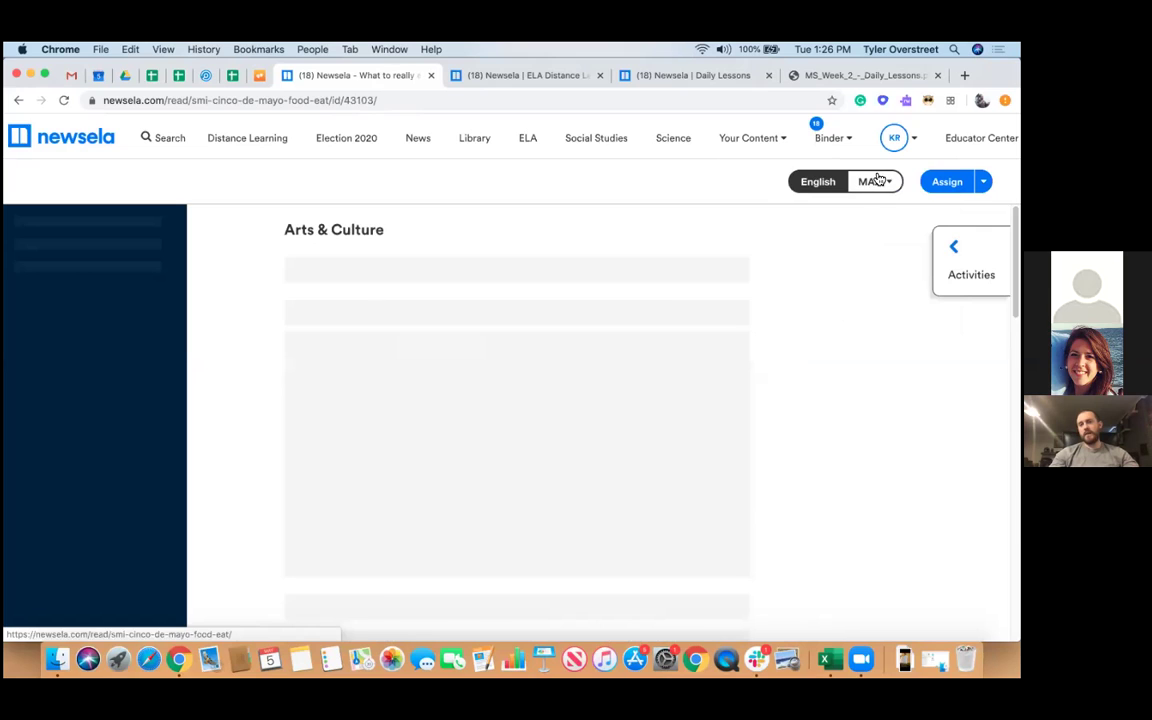
left_click(880, 182)
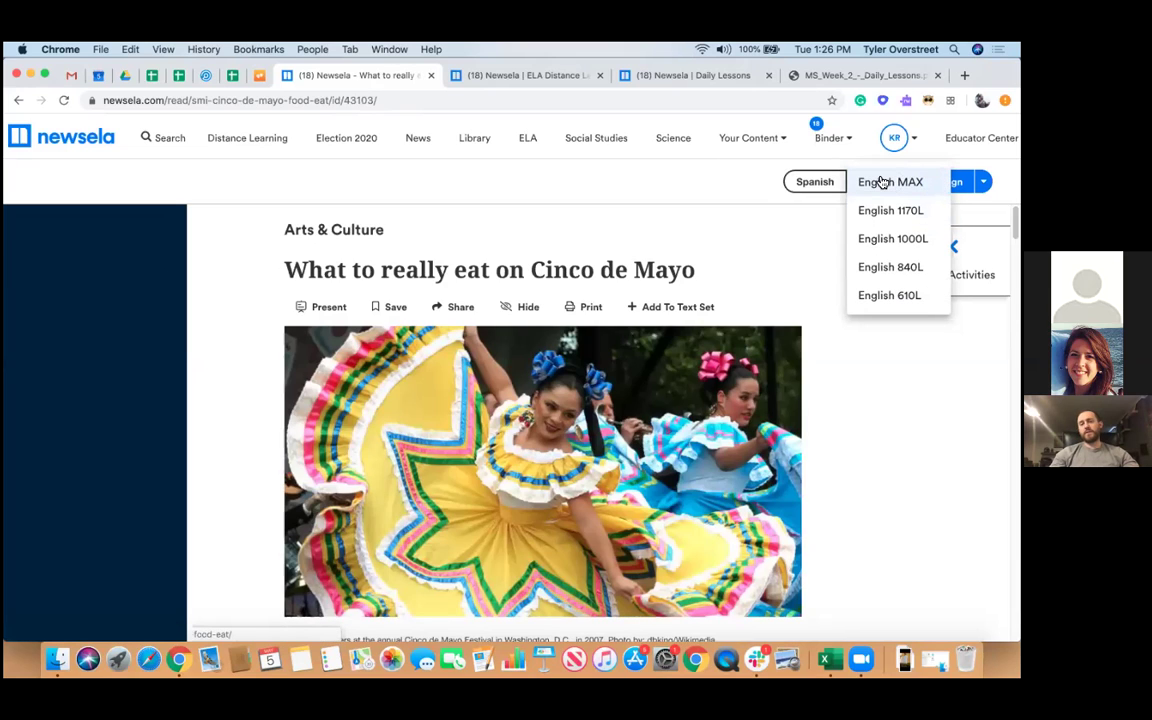
left_click(882, 182)
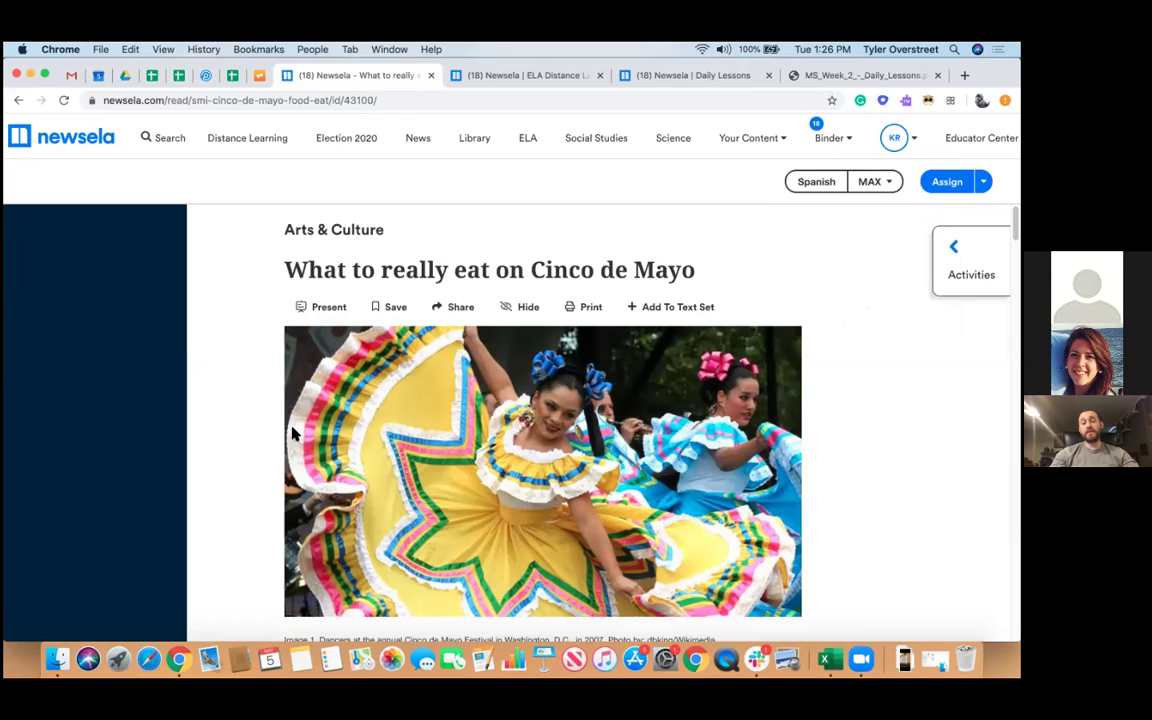
- Examine the article's title, publication details and text level, highlighting the title and the text level value
scroll(294, 425, "down", 1)
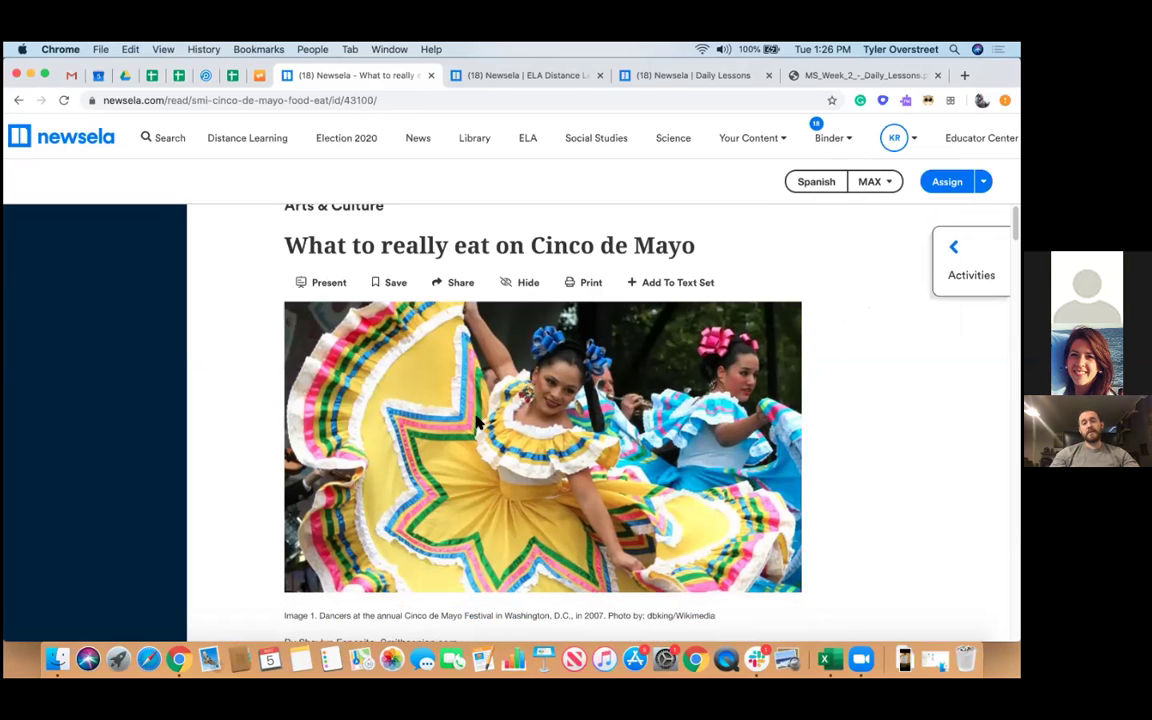
scroll(800, 430, "down", 5)
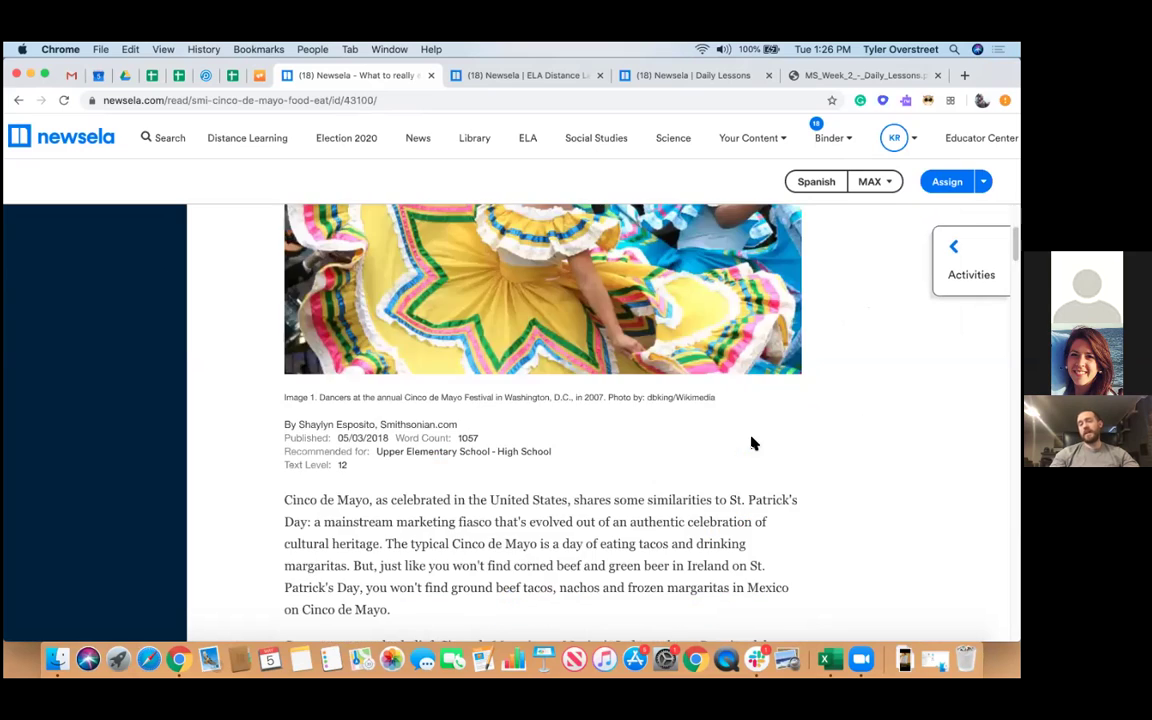
scroll(350, 420, "up", 6)
triple_click(683, 276)
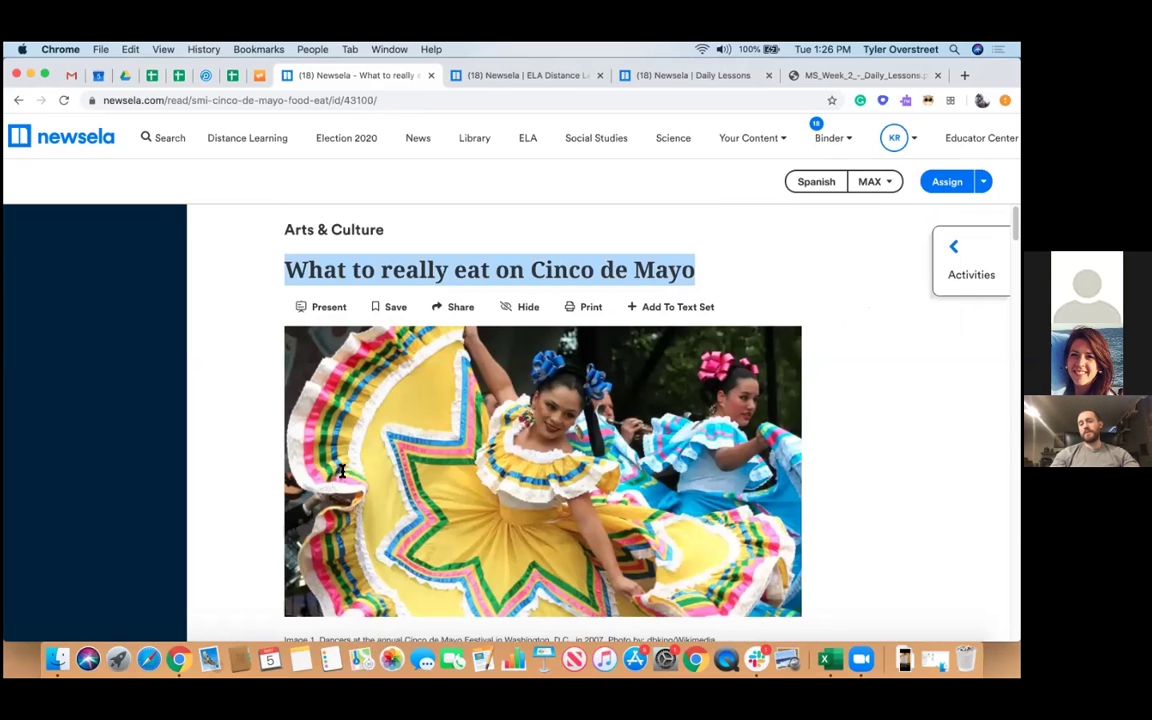
scroll(341, 470, "down", 5)
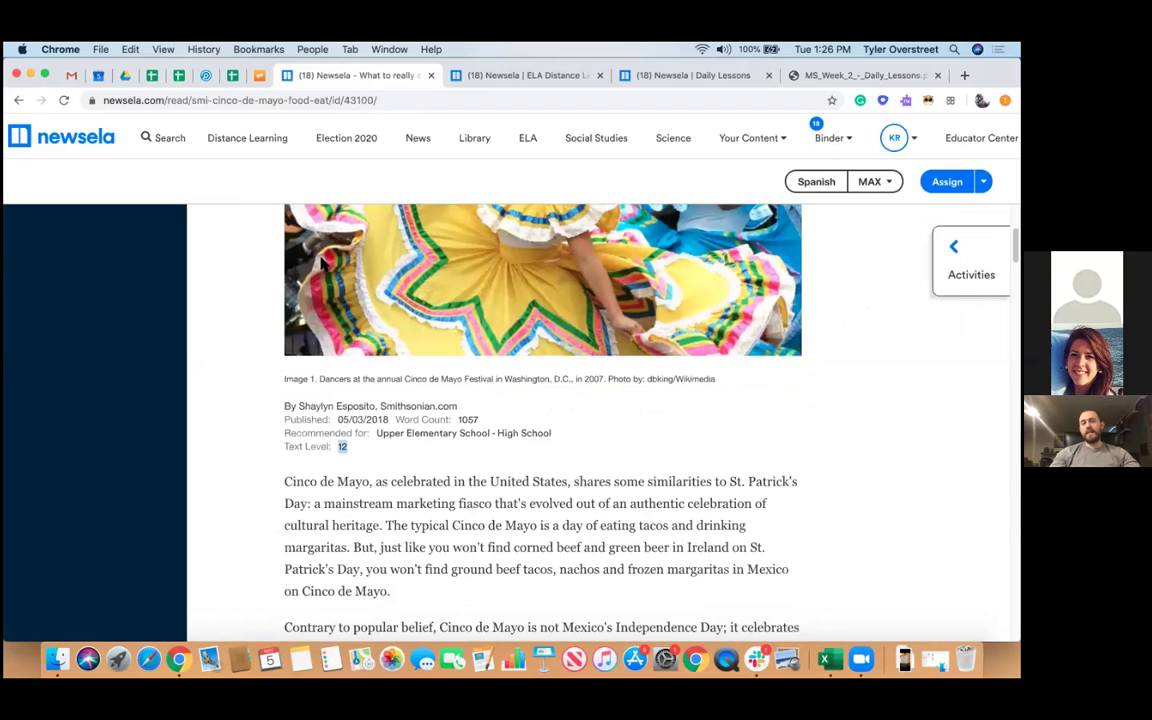
- Examine the opening paragraphs of the Cinco de Mayo article at the MAX reading level, marking the text as selected
scroll(745, 490, "down", 4)
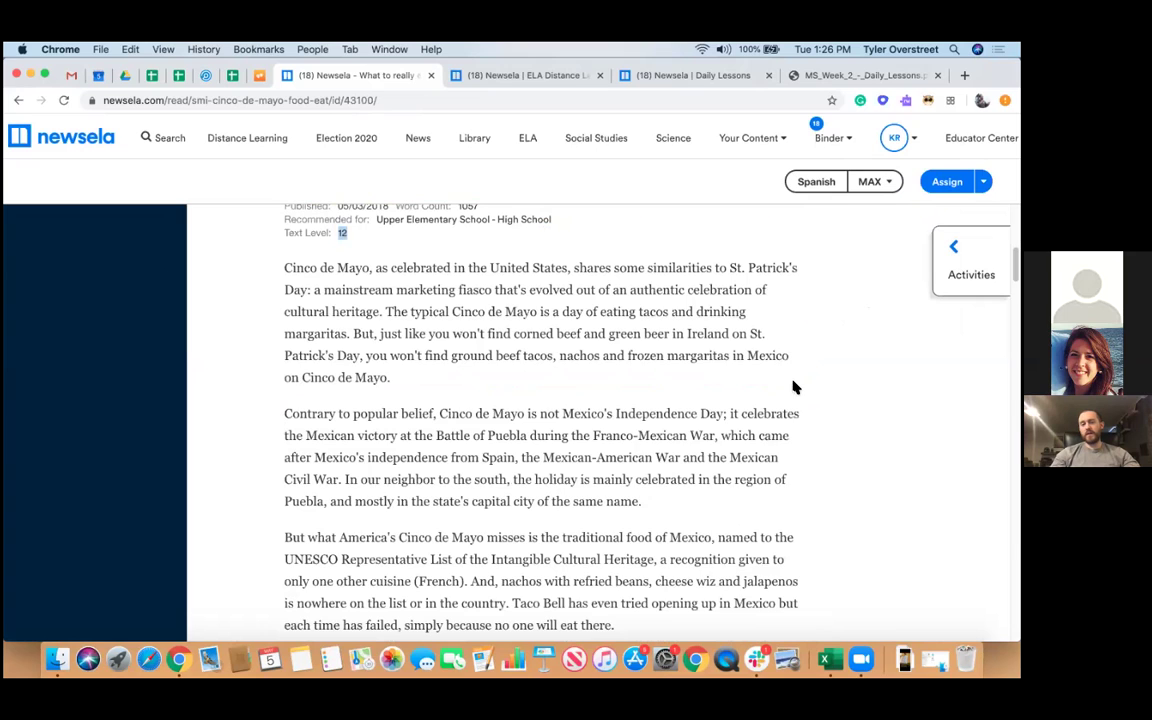
key("super+a")
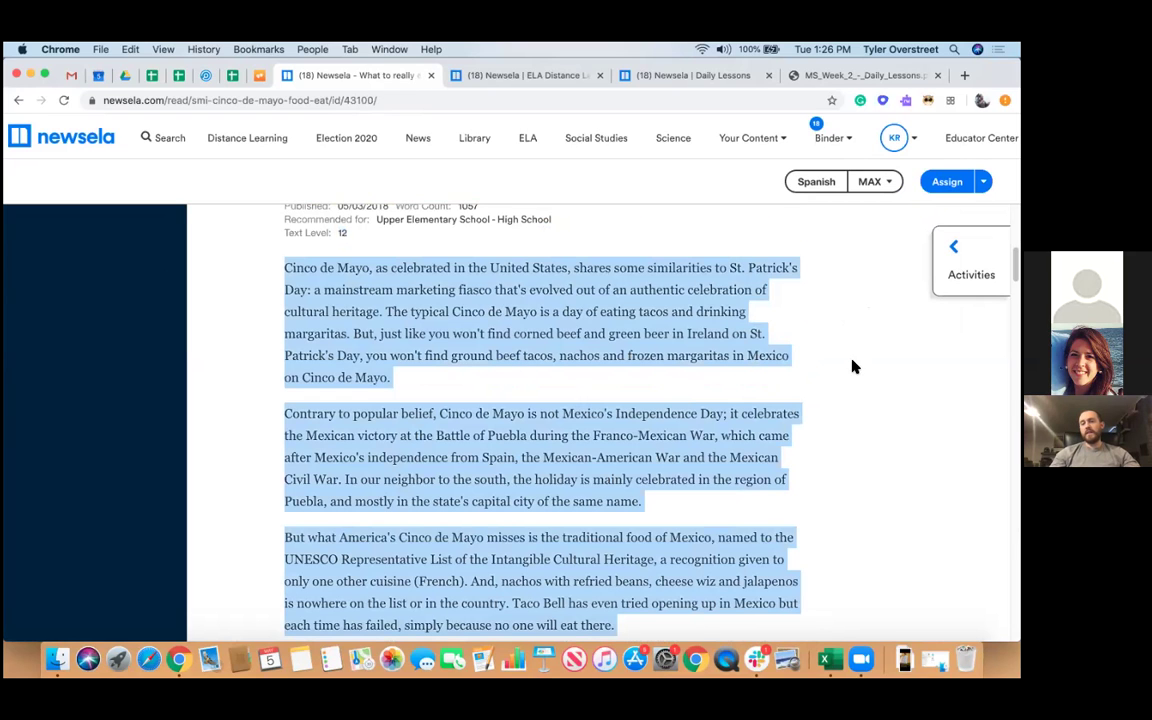
scroll(874, 180, "down", 8)
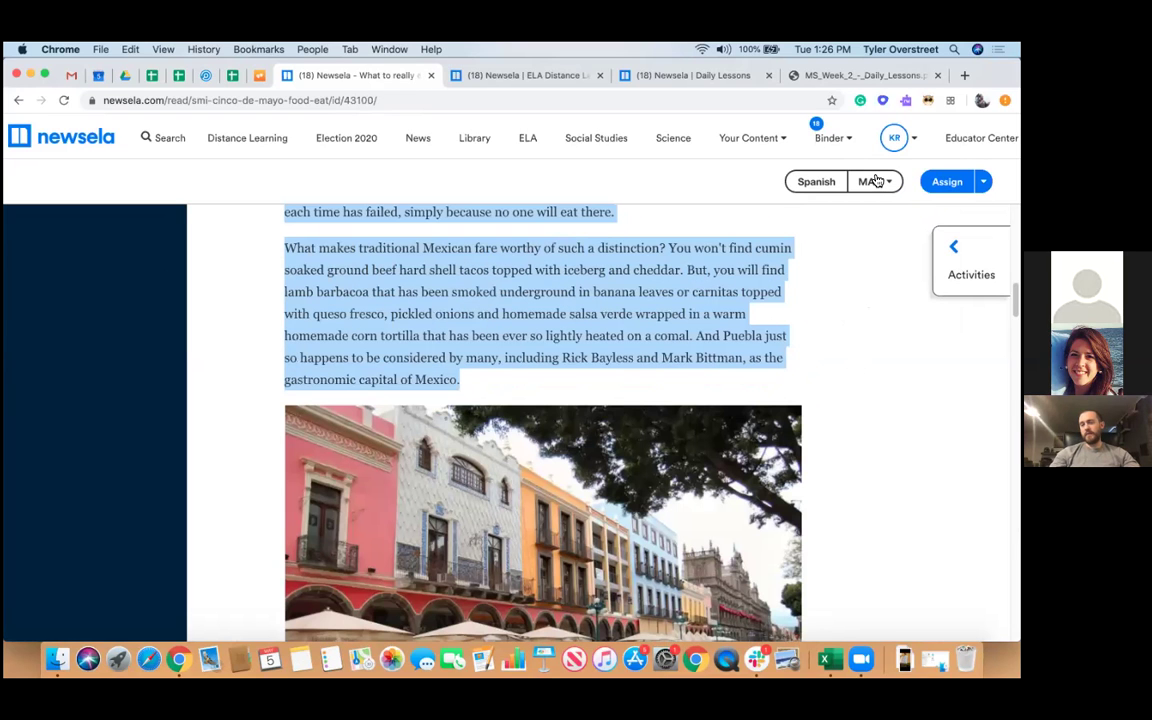
- Set the Cinco de Mayo article's reading level to 610L and select its text level value
left_click(876, 181)
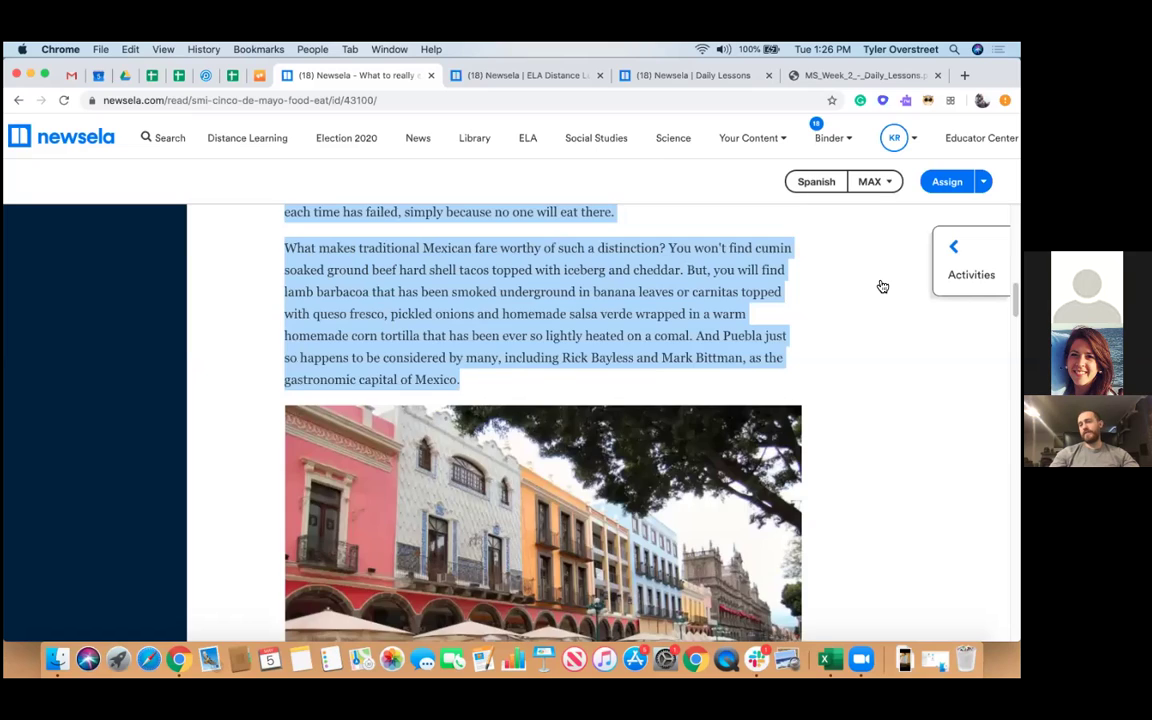
left_click(880, 297)
double_click(340, 564)
scroll(420, 380, "down", 1)
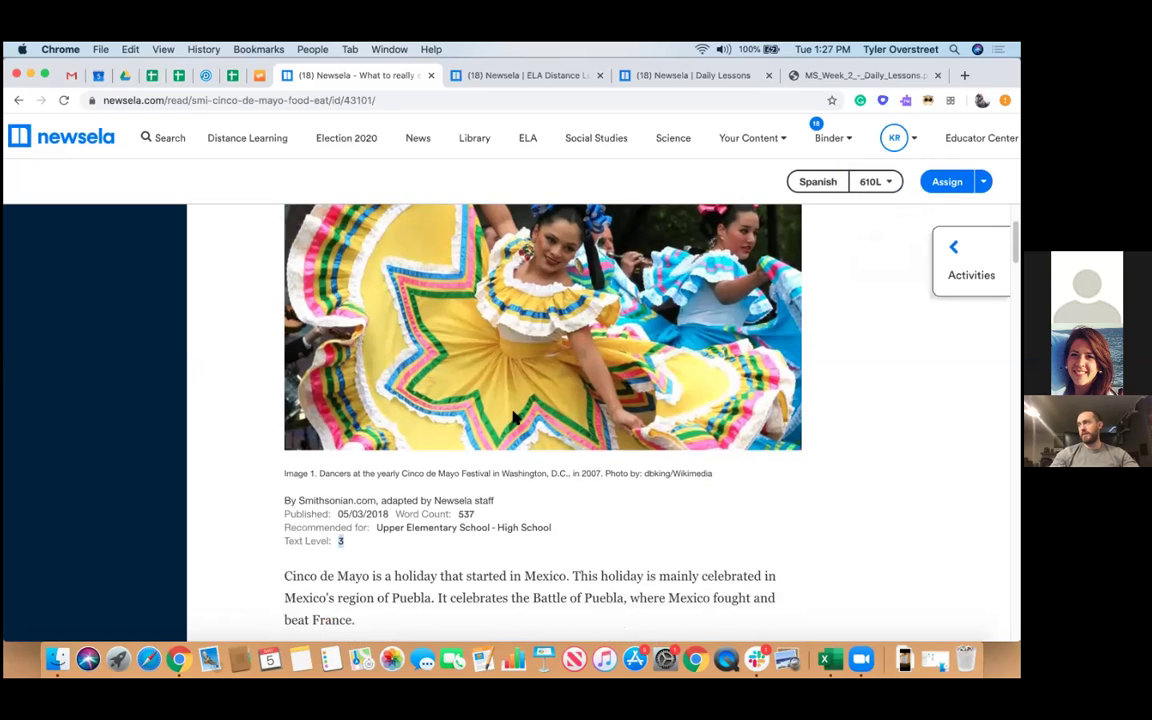
- Read through the opening sections and images of the 610L version, ending back at the article's title
scroll(490, 390, "down", 3)
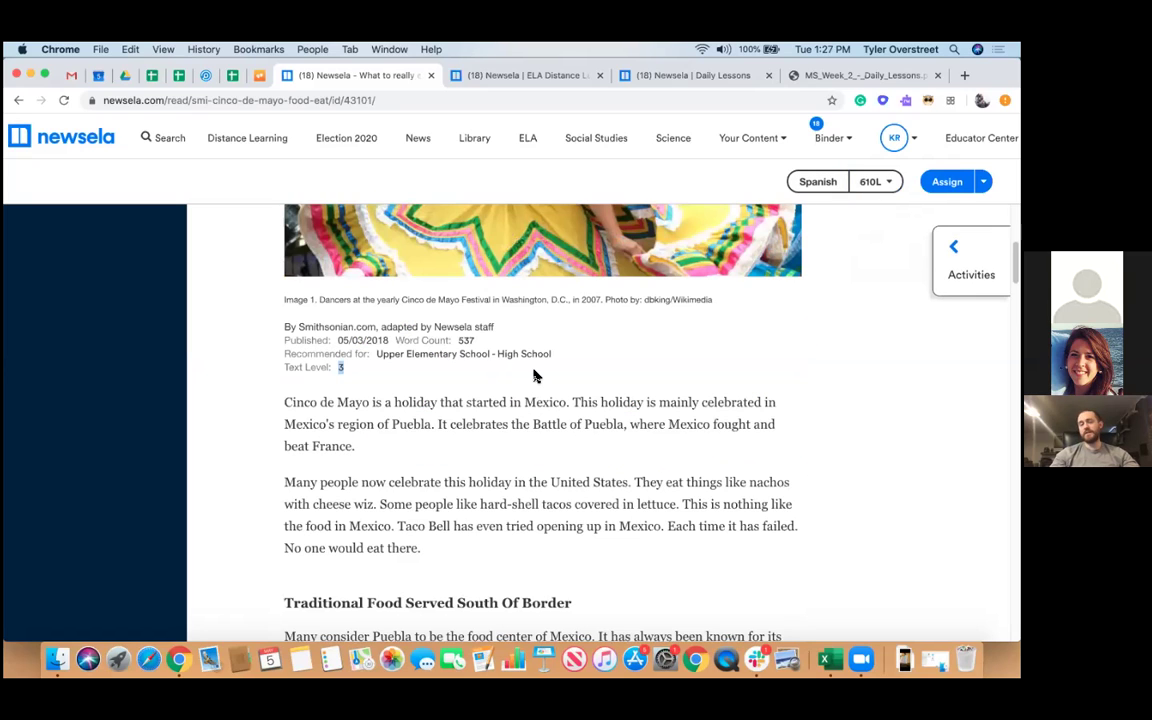
scroll(532, 375, "down", 1)
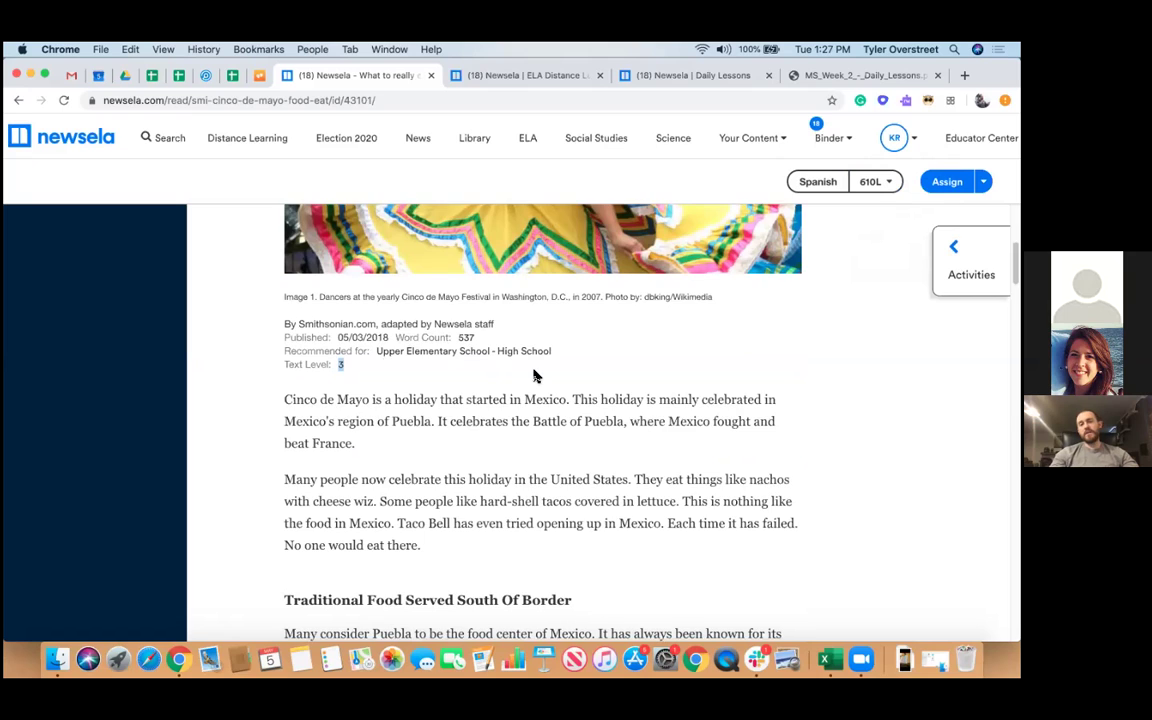
scroll(534, 375, "down", 6)
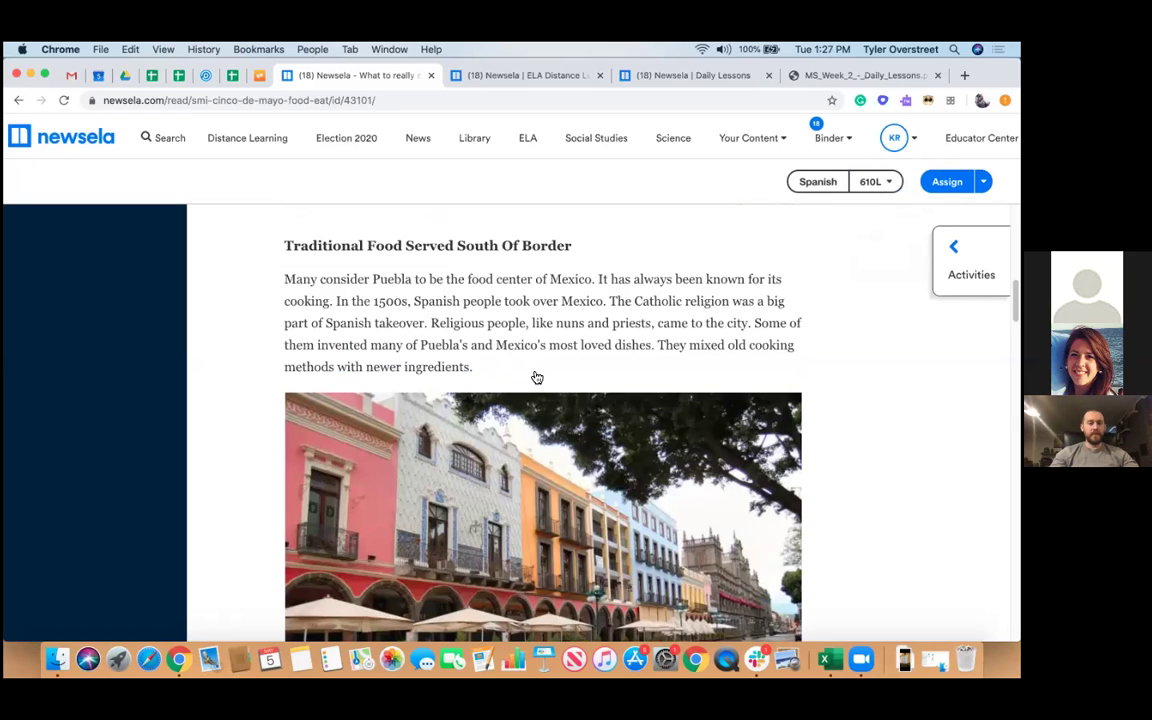
scroll(560, 410, "down", 5)
scroll(548, 401, "up", 2)
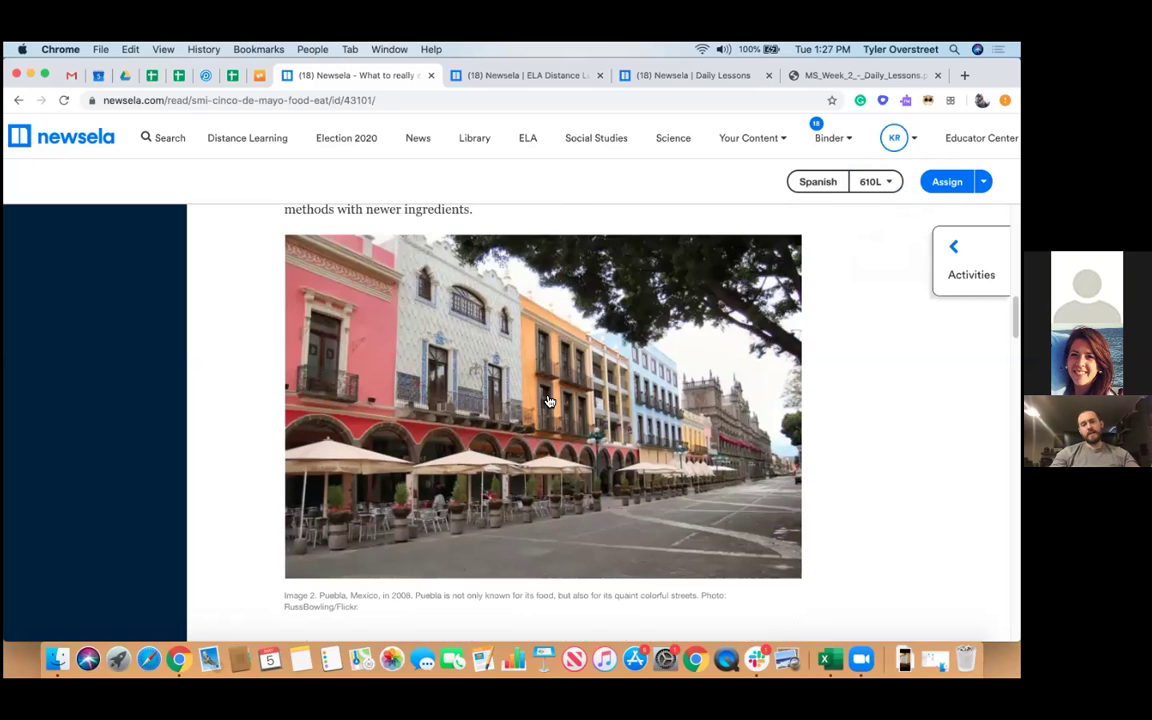
scroll(548, 401, "up", 2)
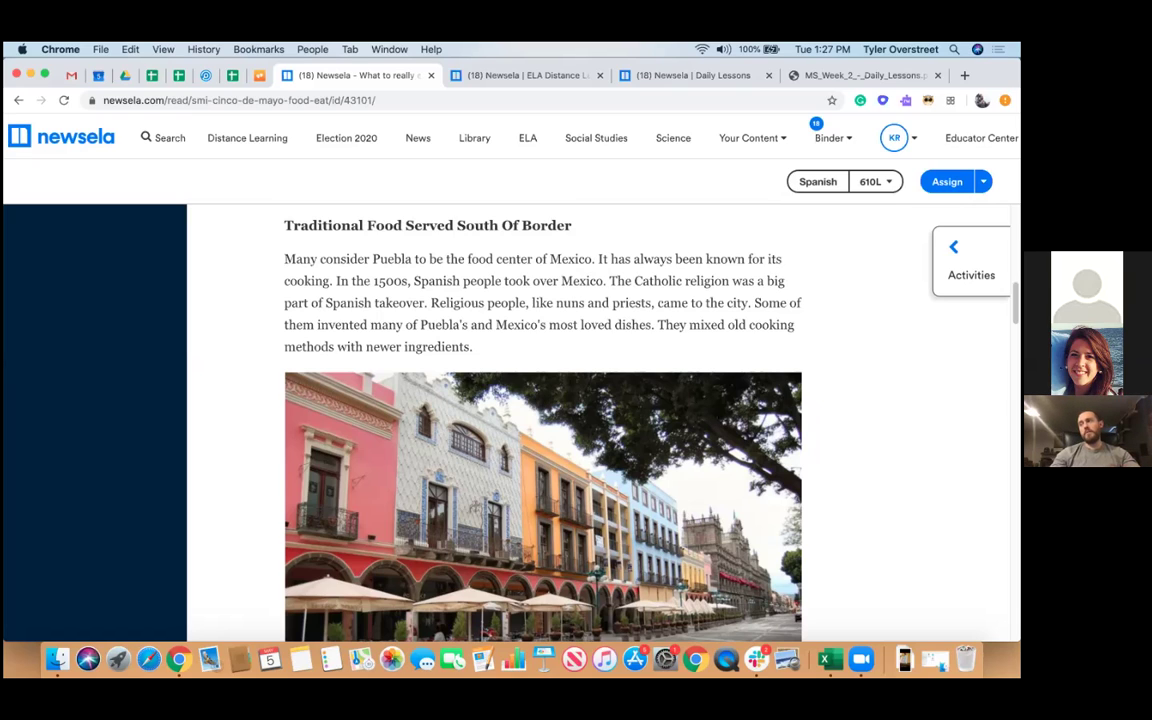
scroll(647, 353, "up", 3)
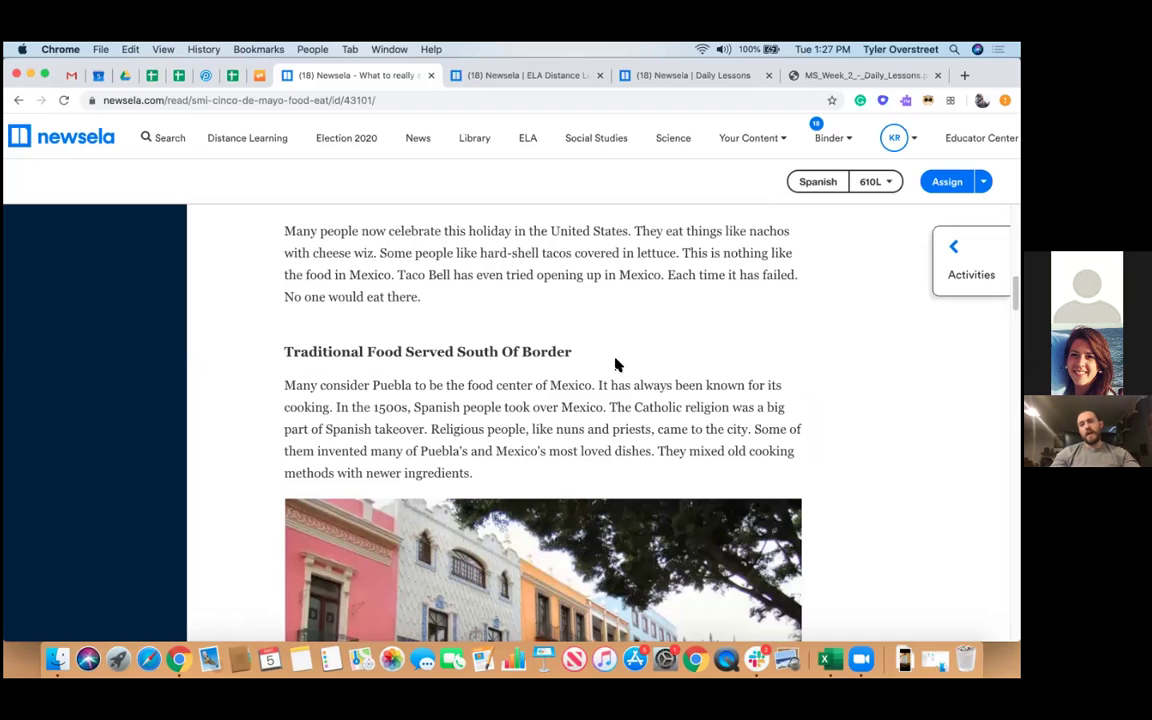
scroll(616, 365, "up", 10)
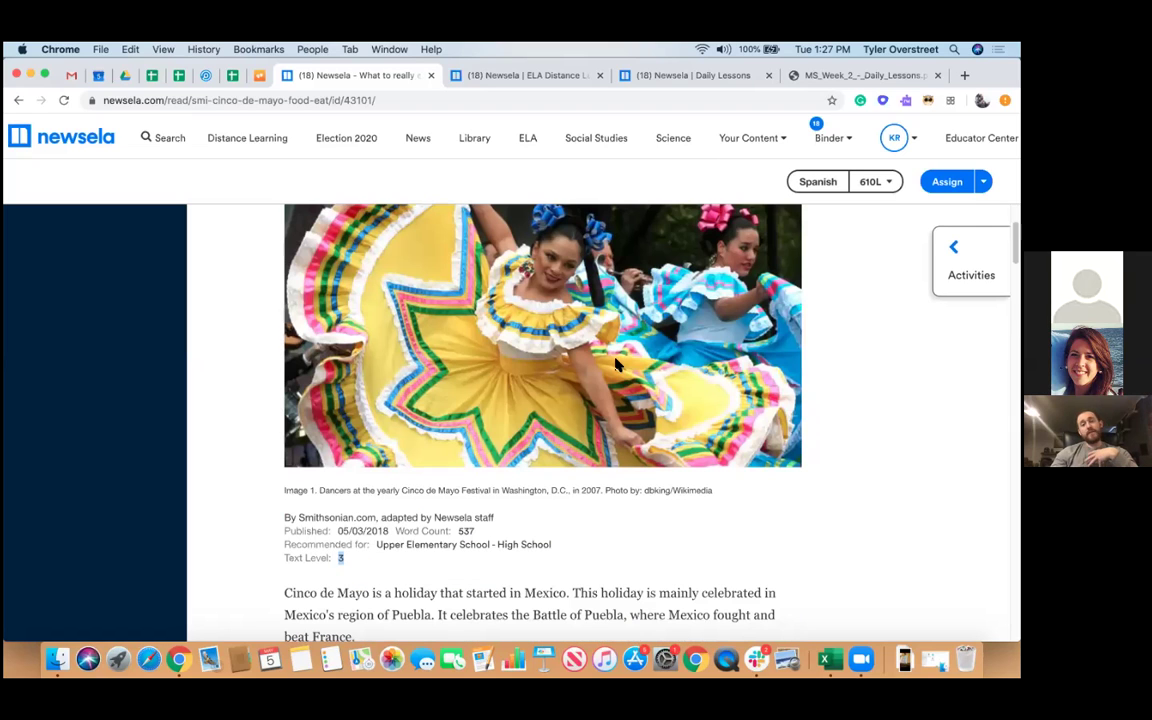
scroll(616, 365, "up", 3)
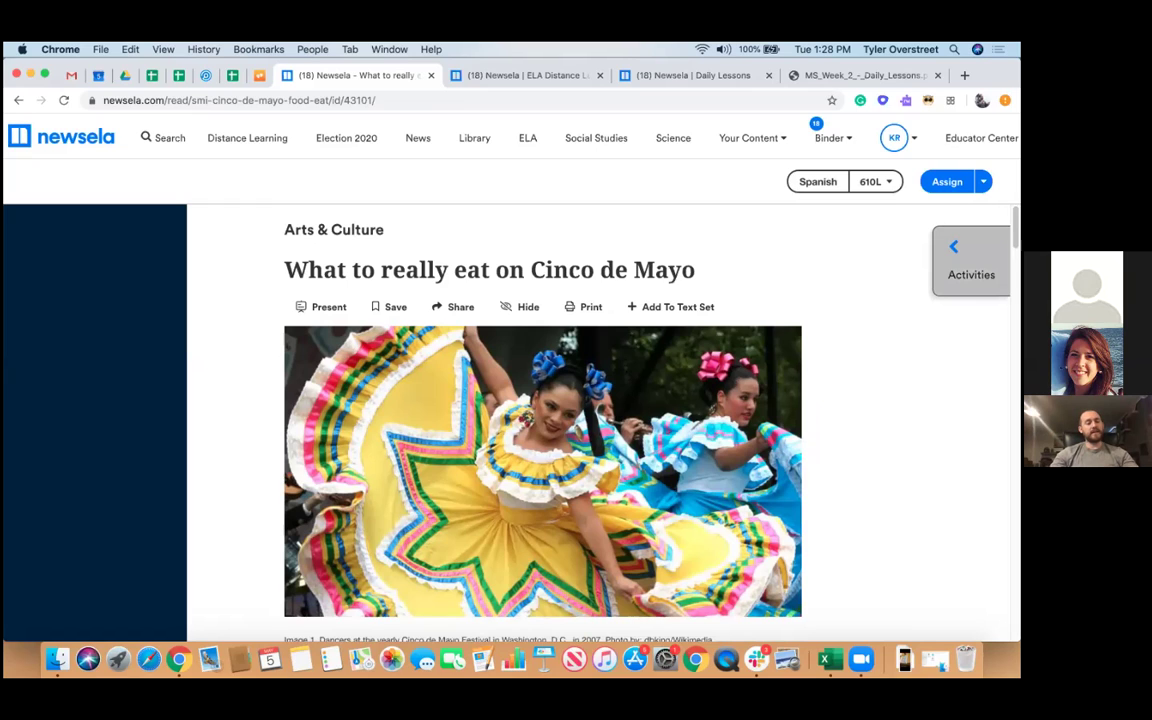
- Open the article's Quiz activity at the 610L level and switch the article and quiz to the MAX level
left_click(971, 260)
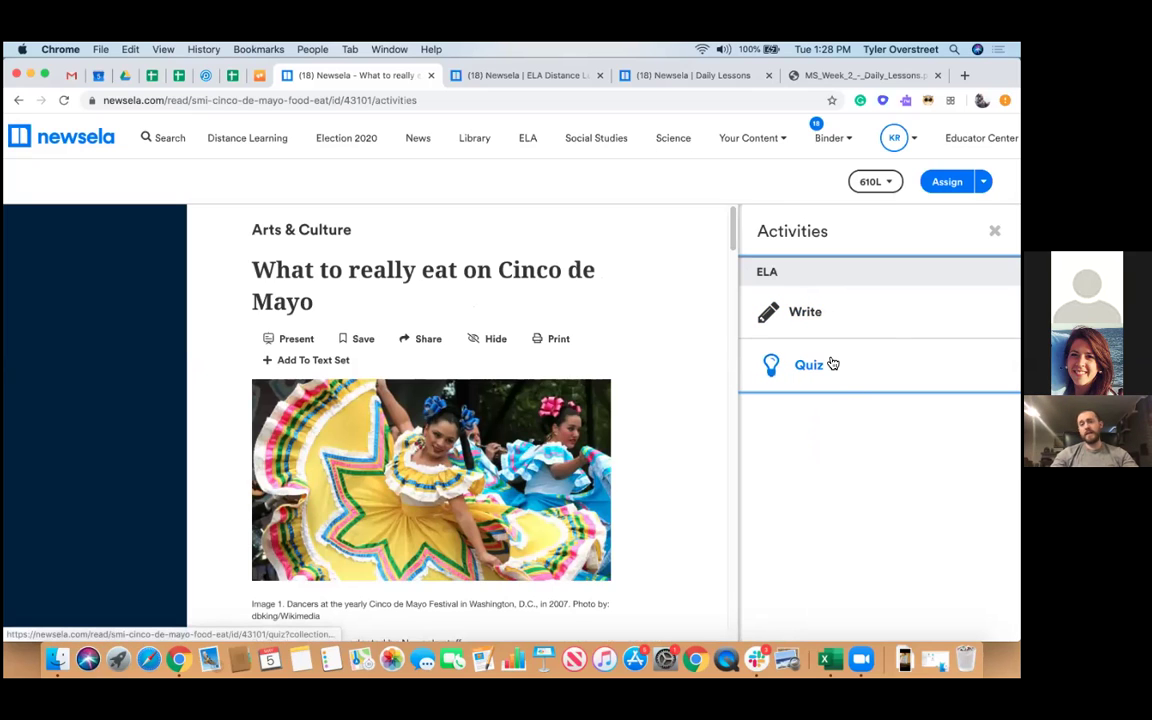
left_click(826, 364)
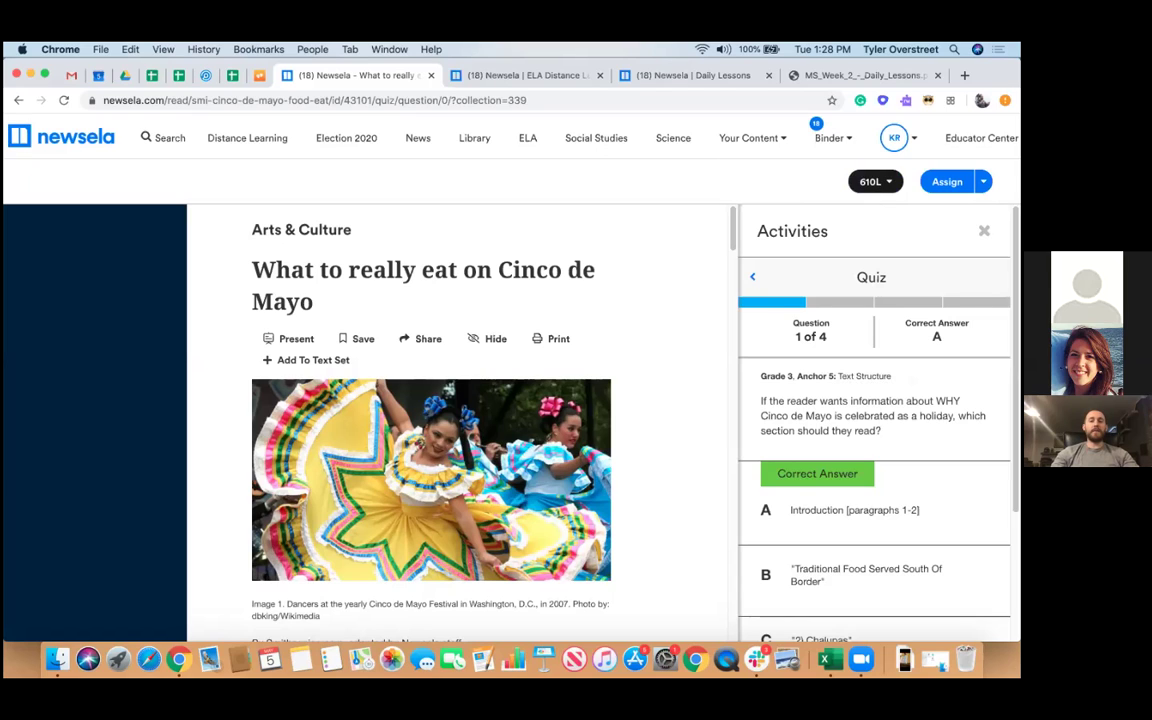
left_click(870, 181)
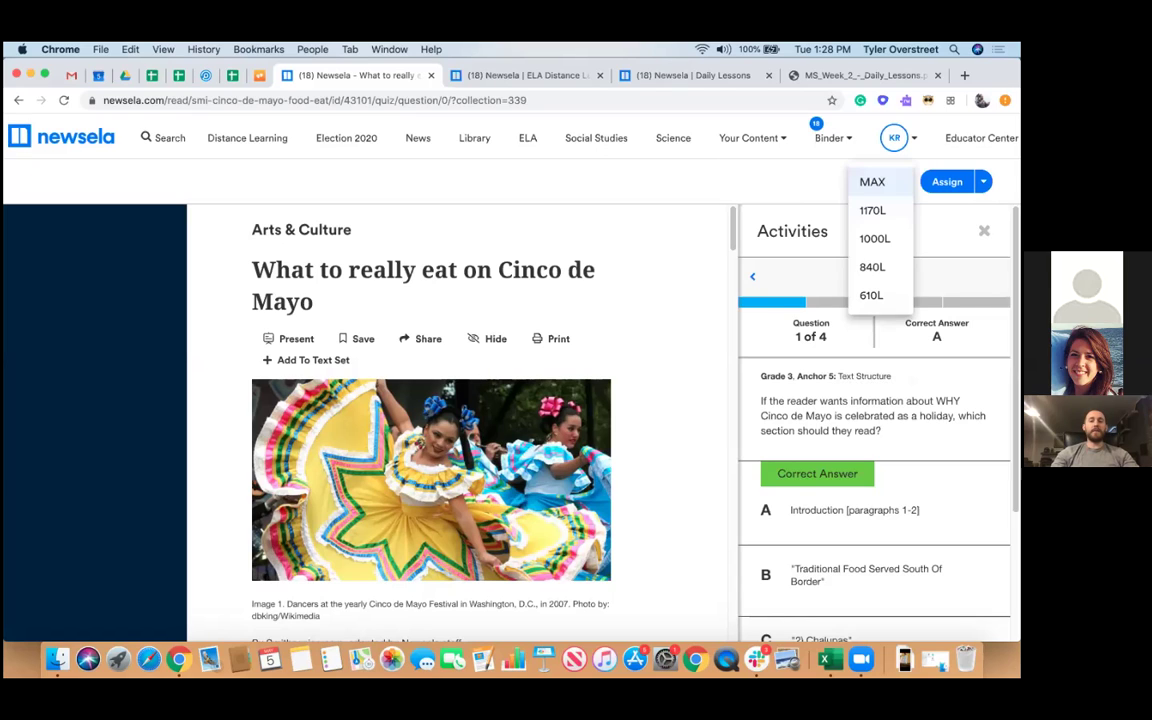
left_click(872, 183)
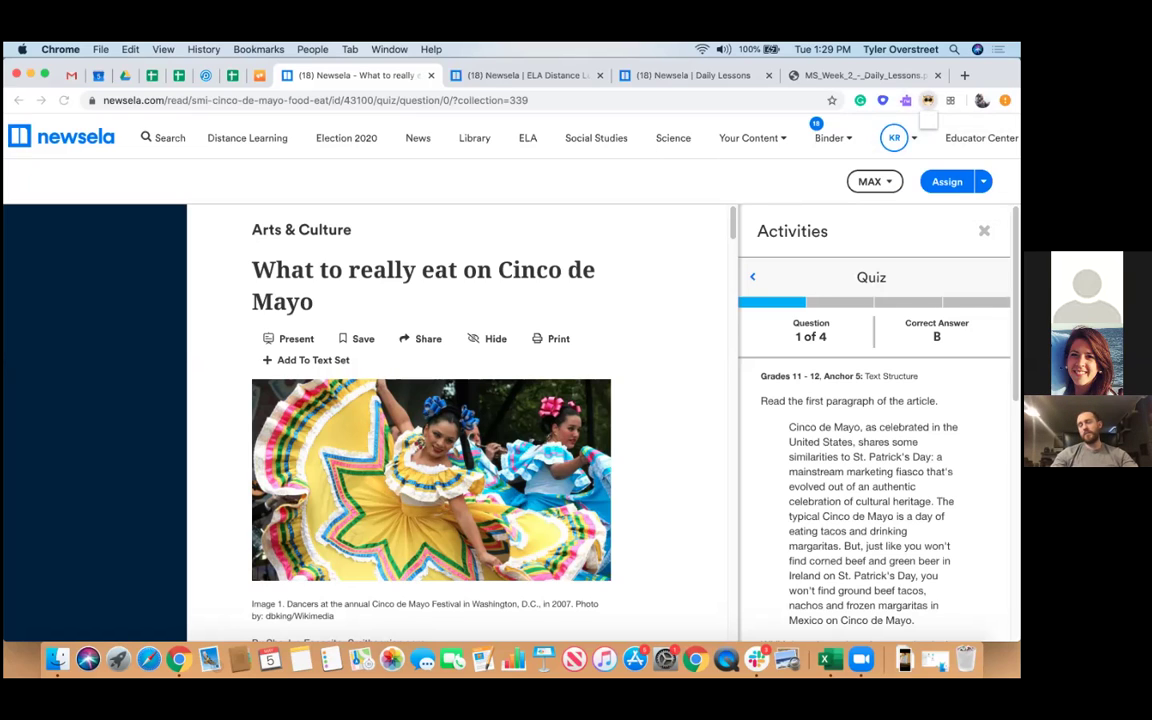
- View the Helperbird extension's free and premium accessibility options and close it
left_click(927, 100)
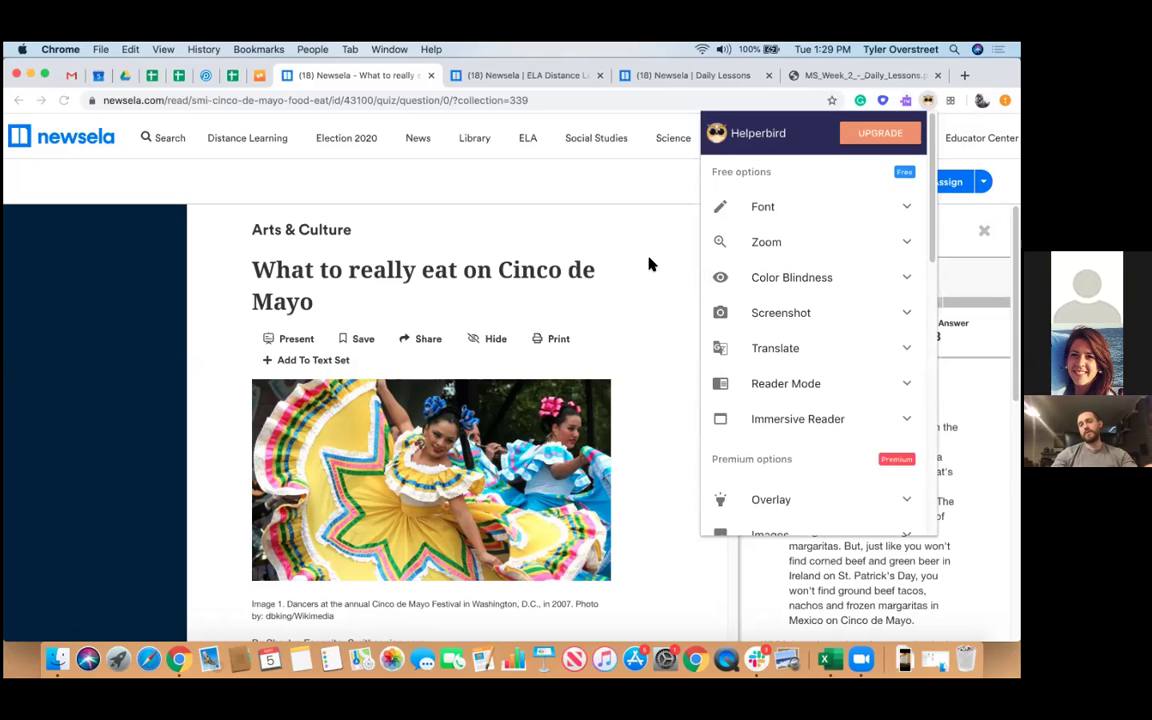
key("Escape")
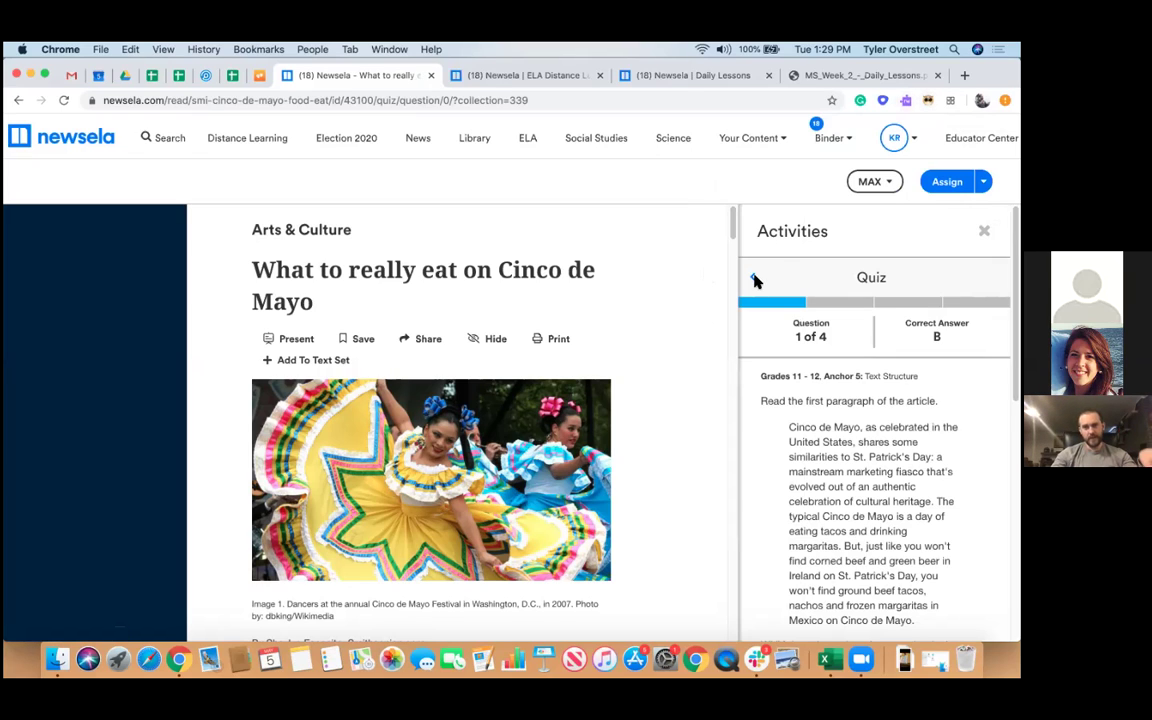
- Leave the quiz, view Newsela's Write prompt for the article, and close the activities
left_click(754, 281)
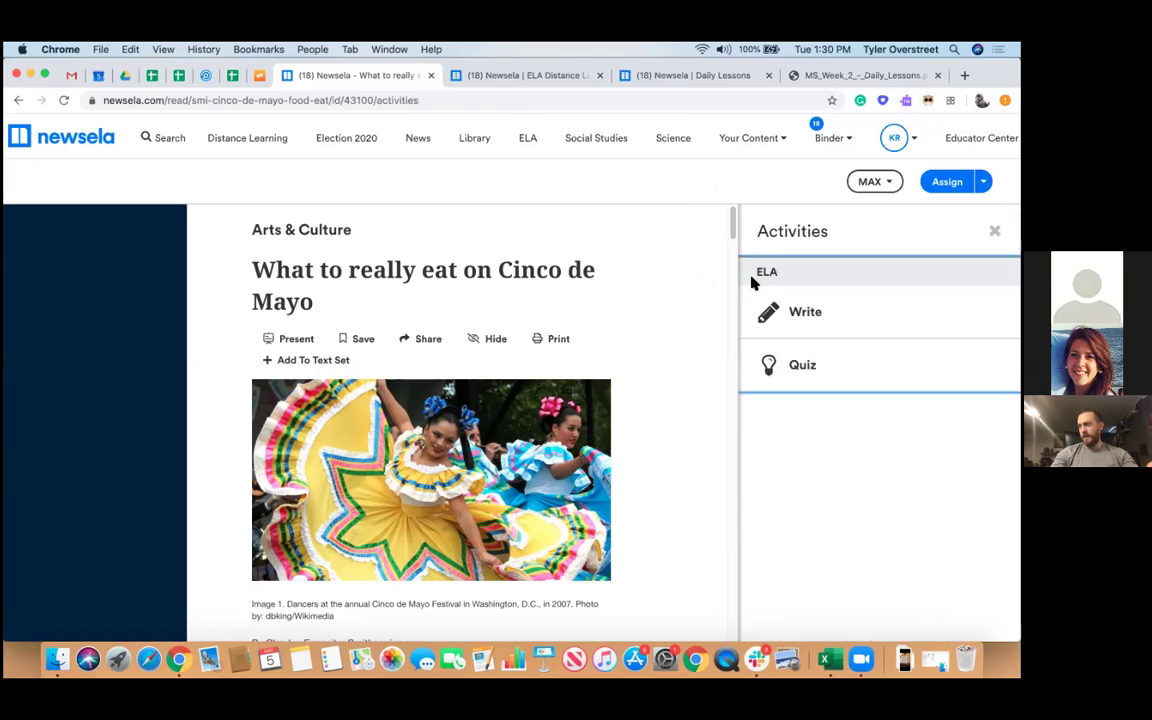
left_click(838, 310)
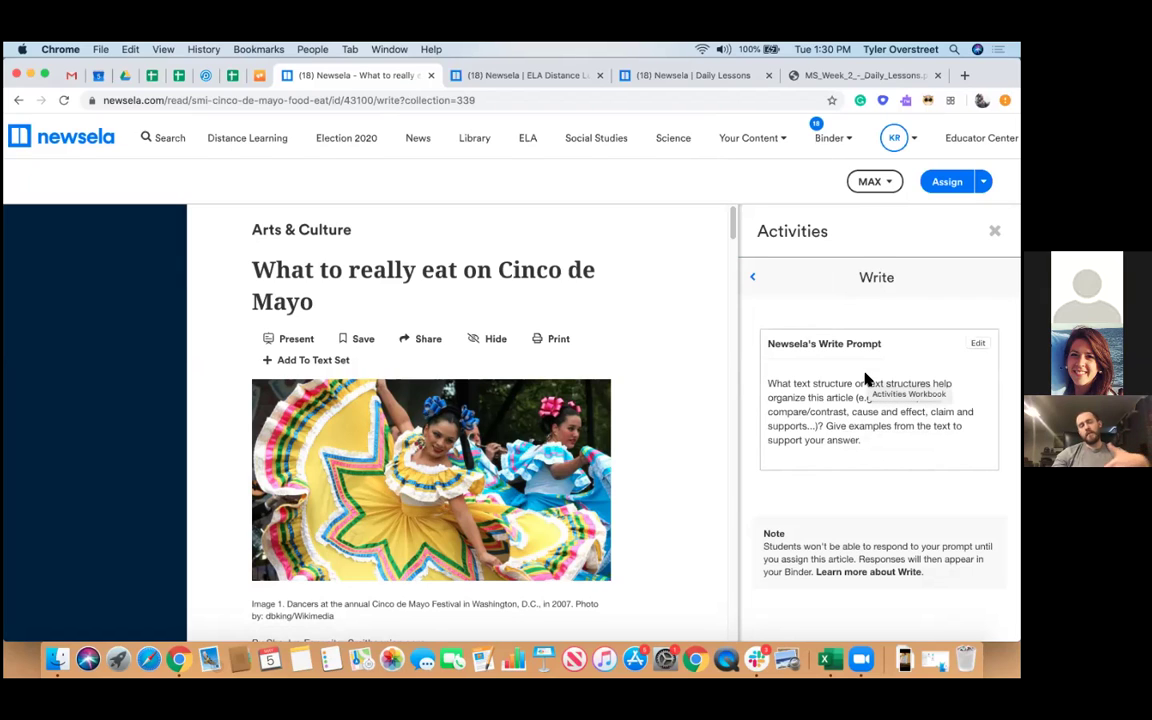
left_click(755, 281)
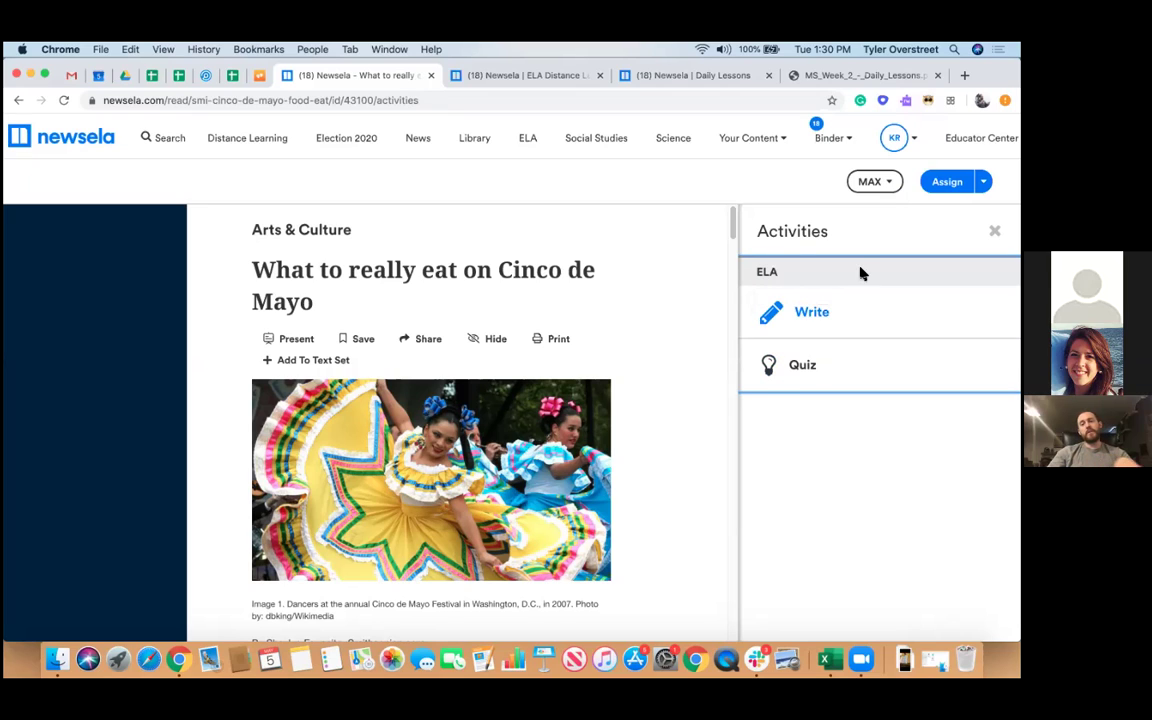
left_click(995, 231)
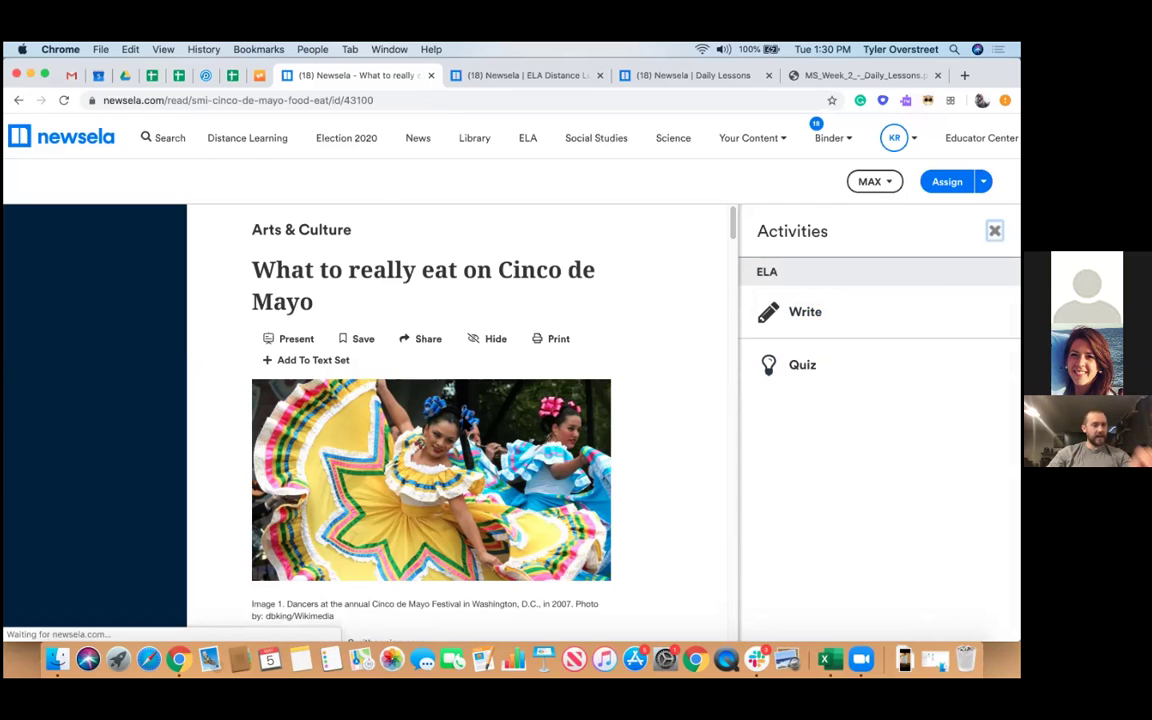
- Highlight the article's first body paragraph in purple, add the annotation note "Questions" and share it with students
scroll(426, 420, "down", 1)
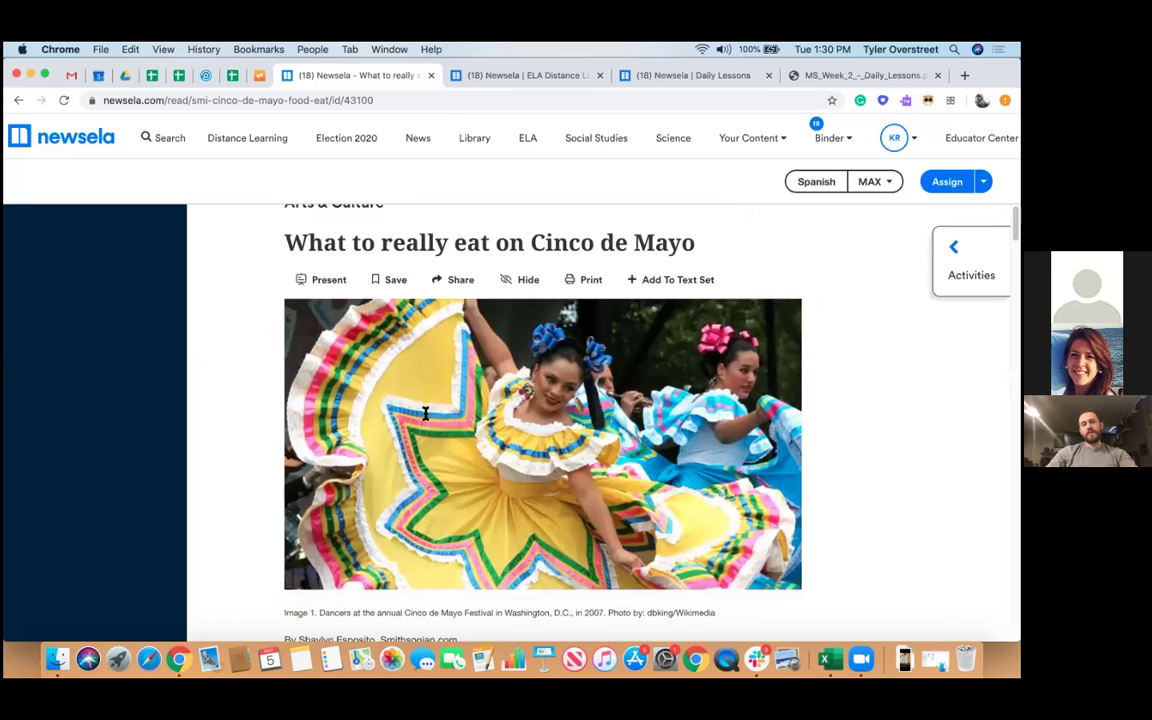
scroll(290, 376, "down", 5)
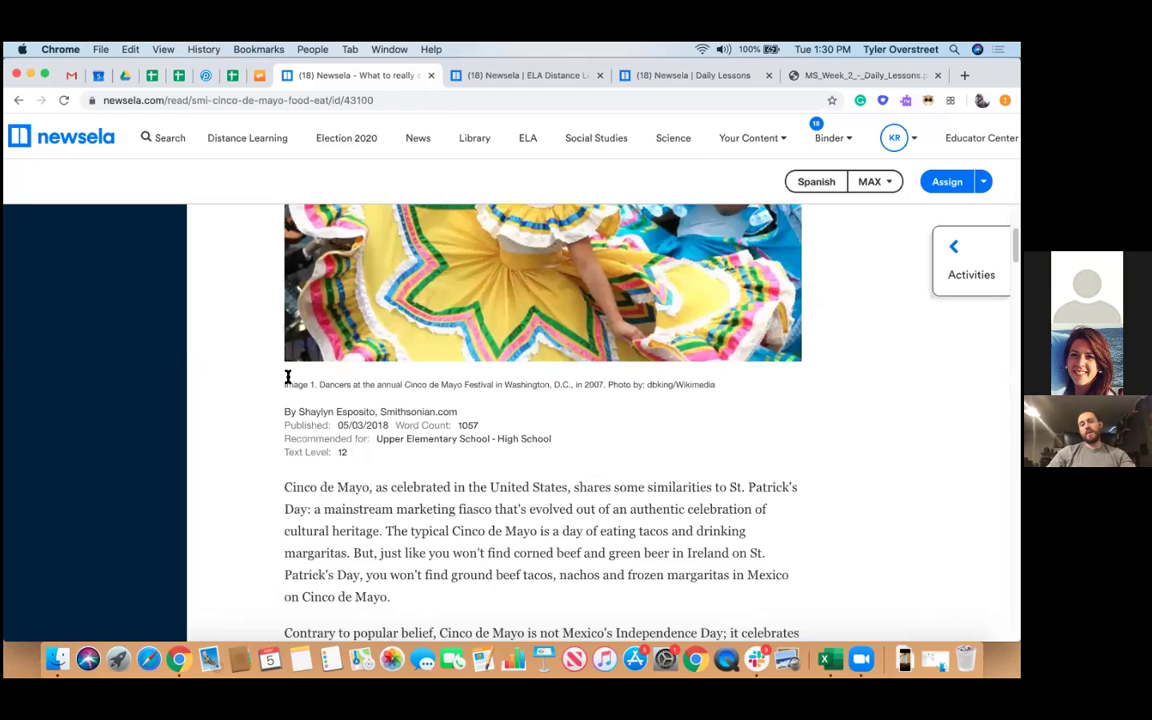
scroll(520, 372, "down", 3)
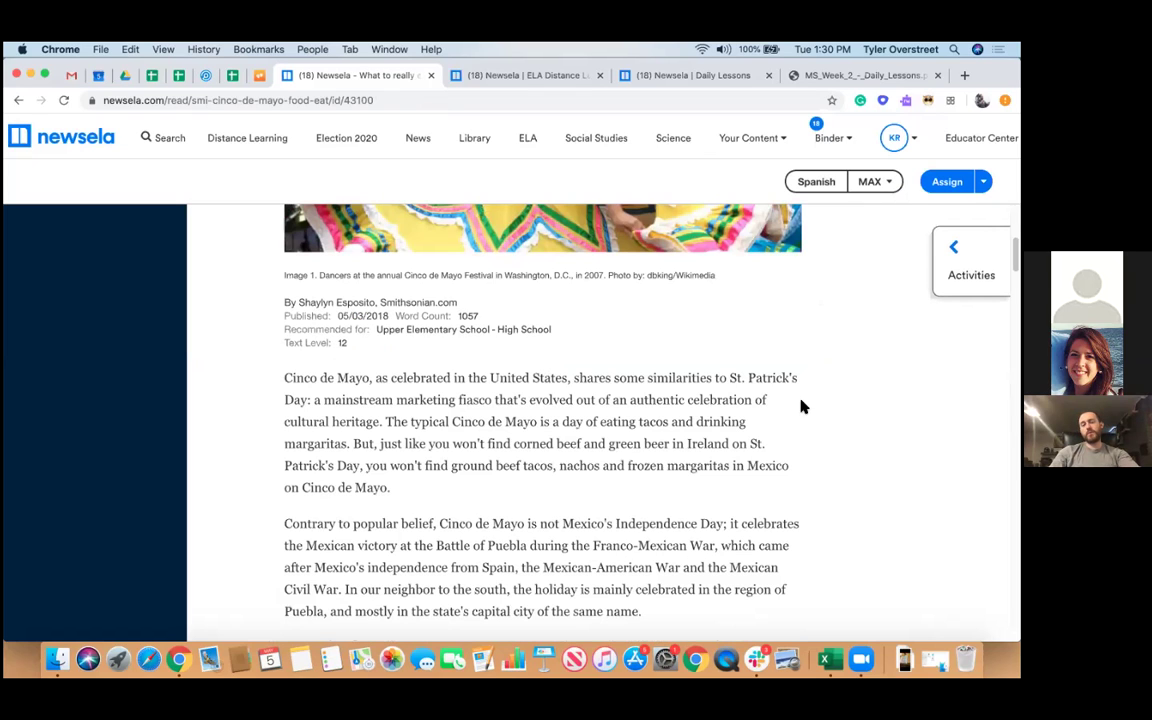
triple_click(410, 474)
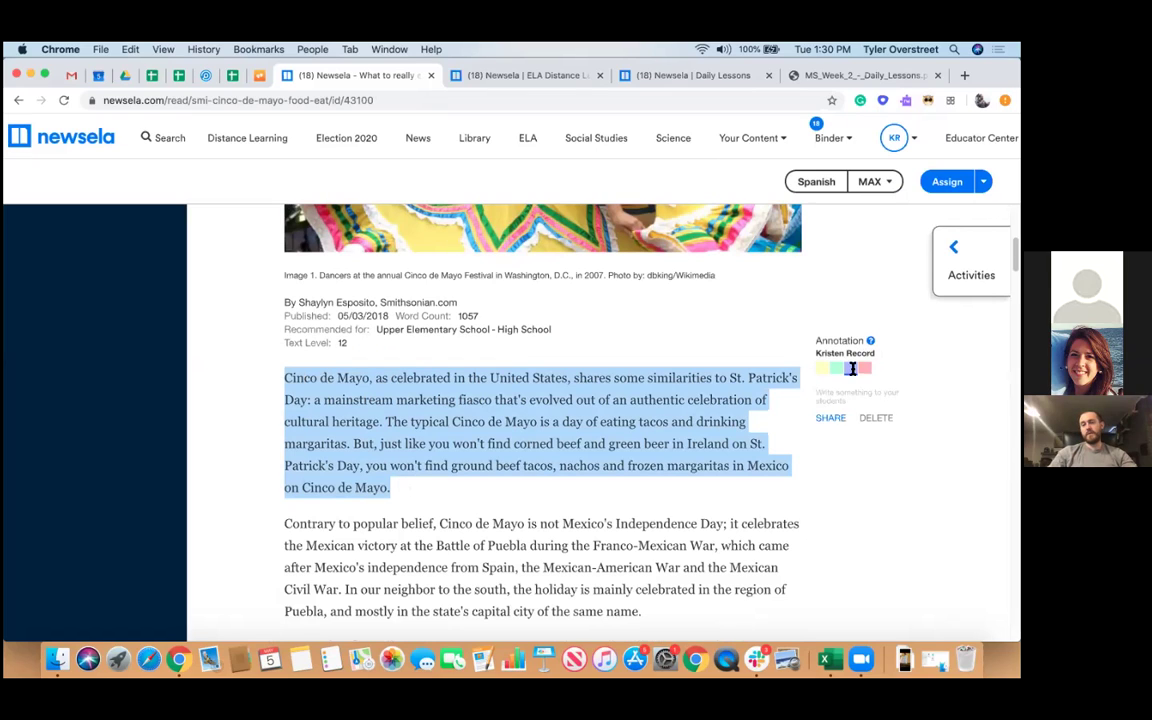
left_click(851, 368)
left_click(852, 388)
type("Question")
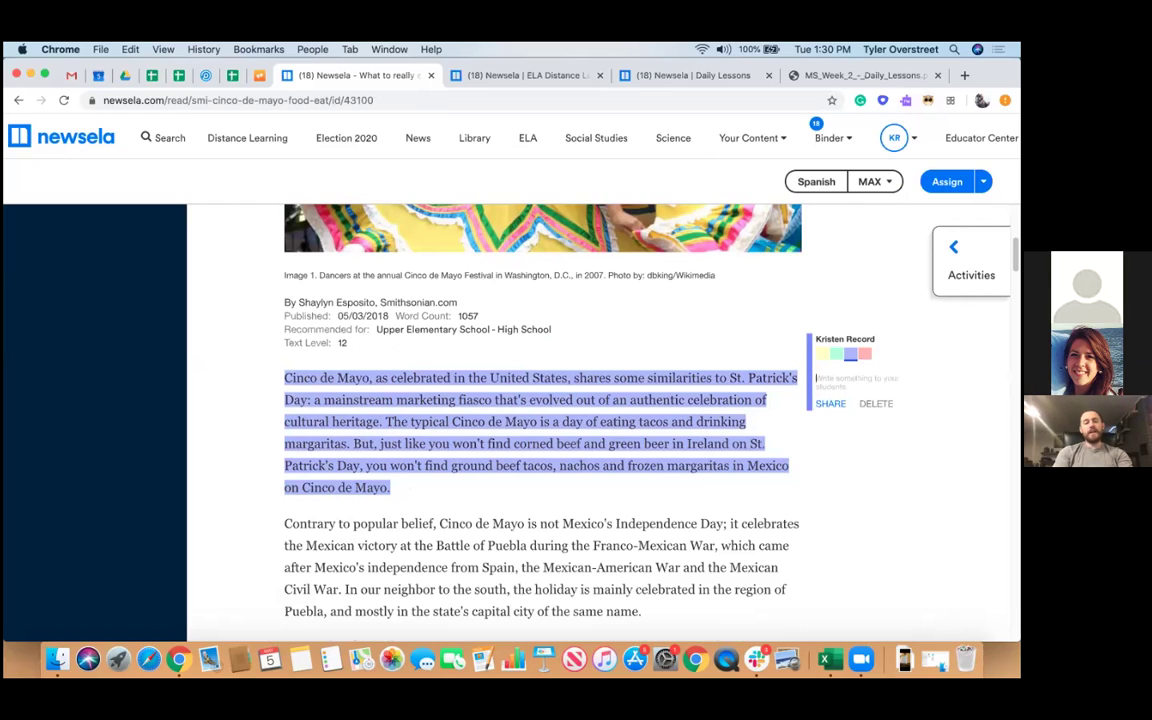
type("s")
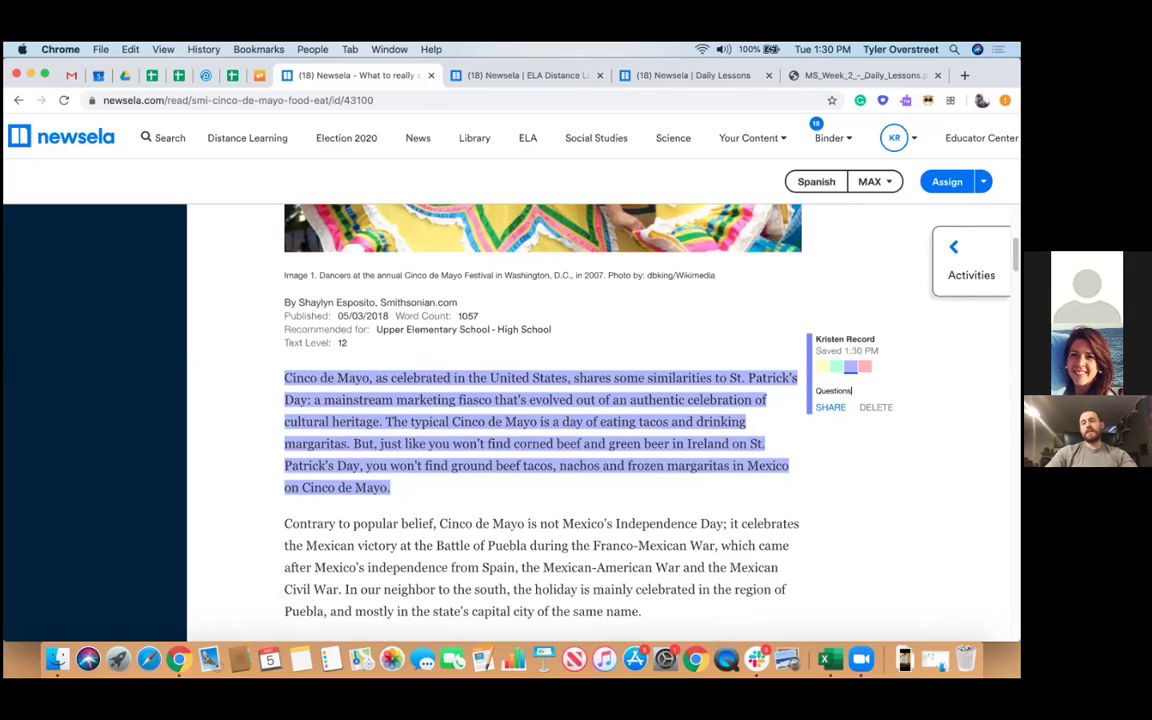
left_click(830, 408)
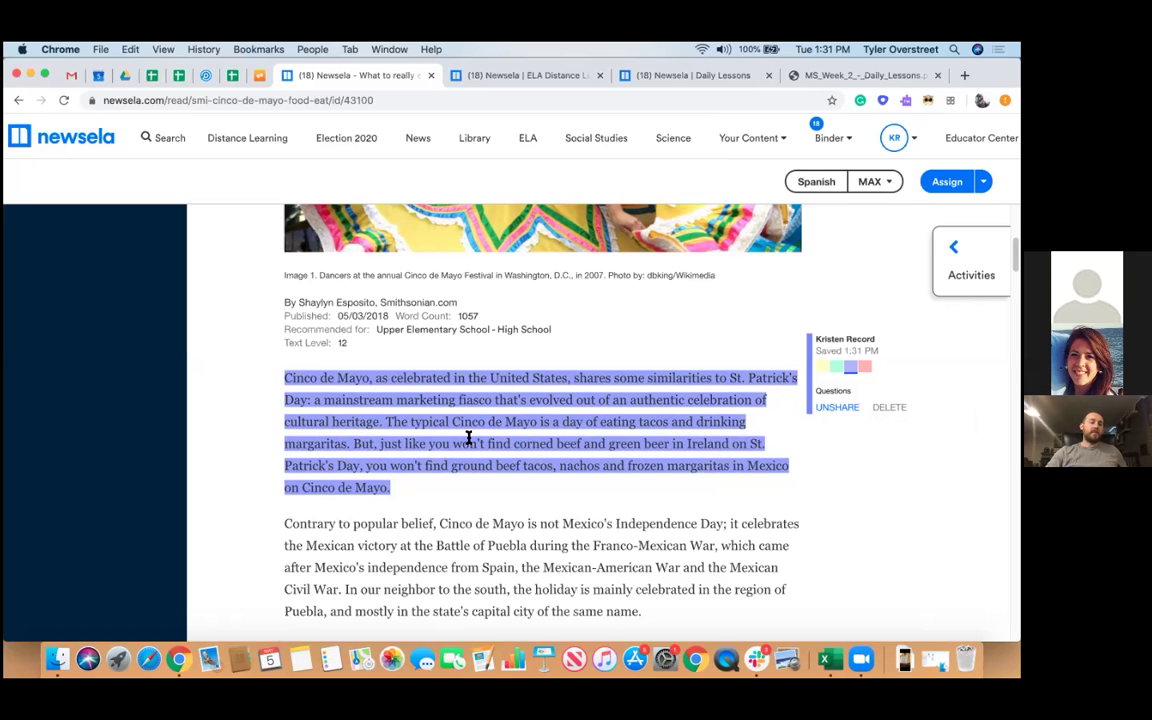
- In the third paragraph, highlight "Intangible" in red and the rest of its sentence, through "(French)", in green
scroll(466, 440, "down", 3)
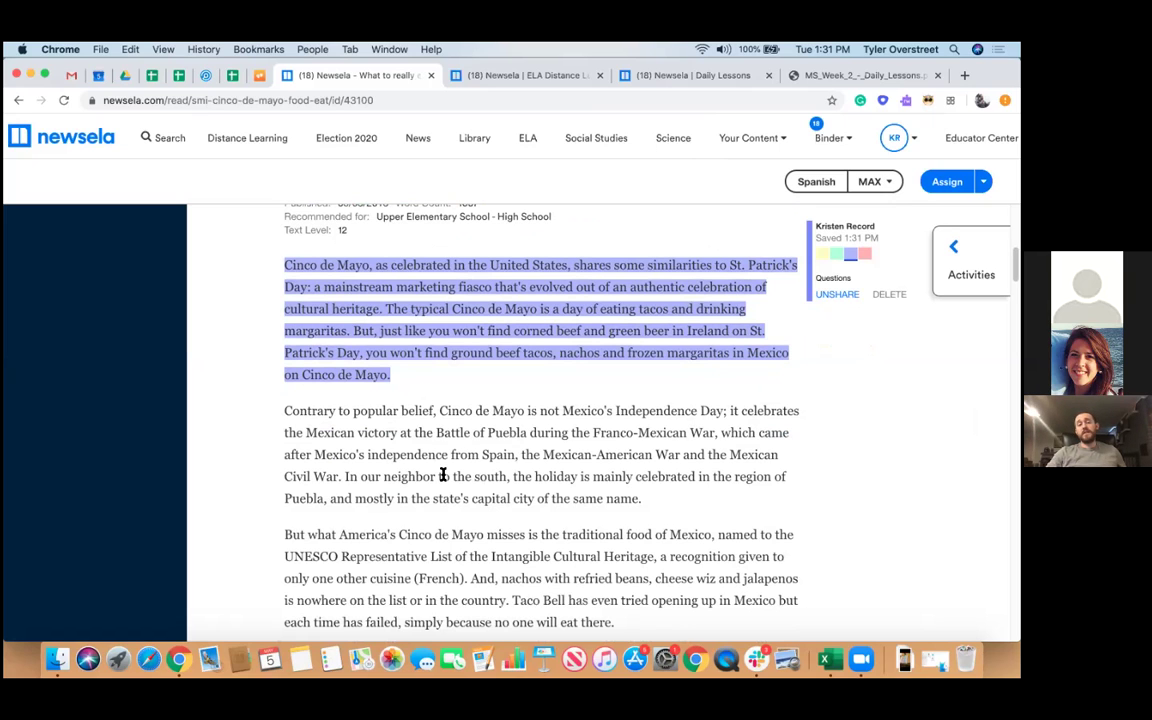
scroll(470, 477, "down", 1)
scroll(650, 495, "down", 2)
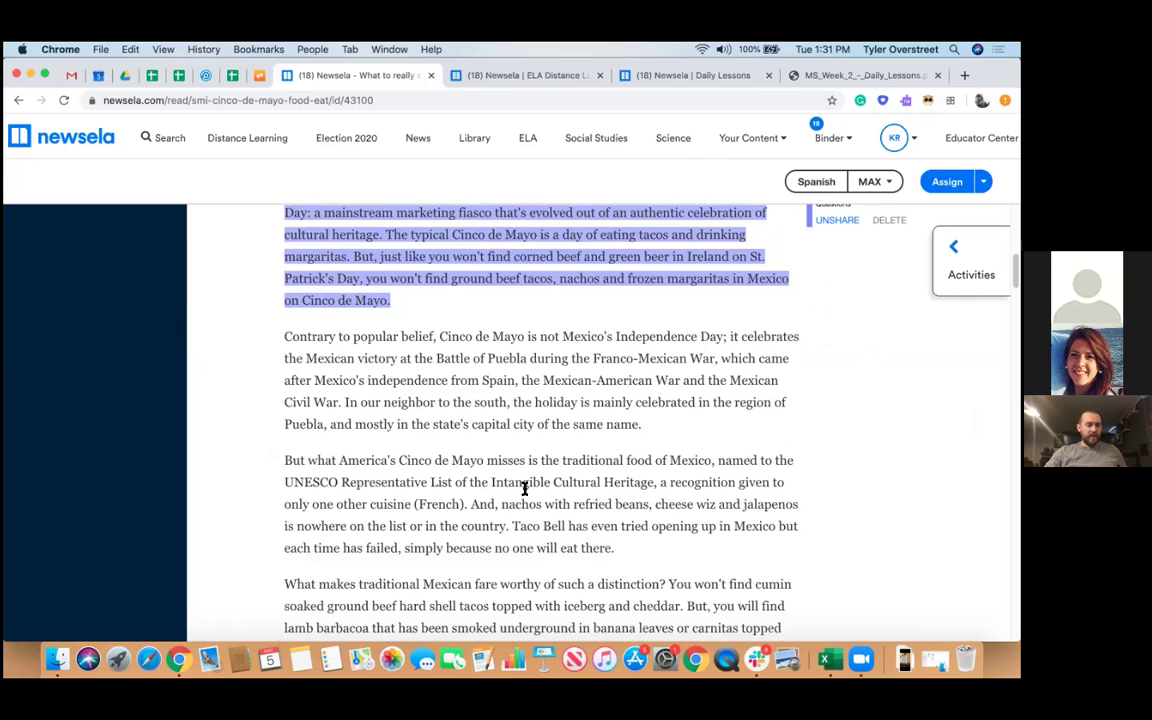
left_click_drag(491, 482, 285, 461)
left_click(865, 459)
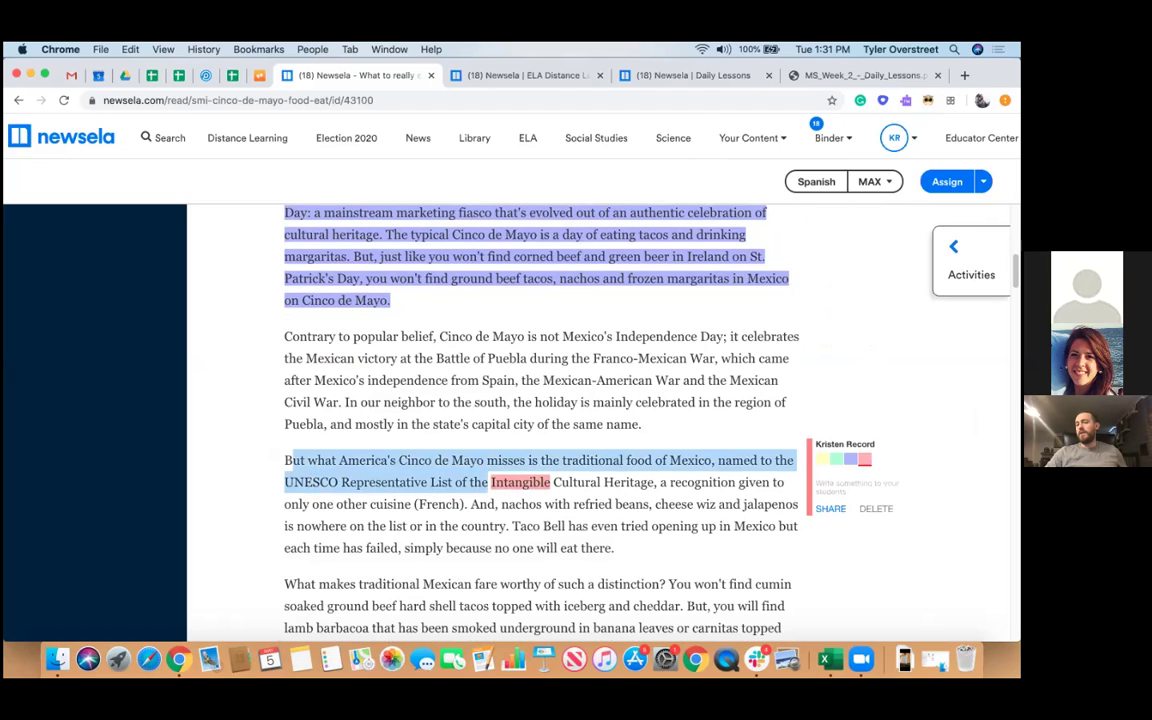
left_click(836, 437)
left_click_drag(556, 482, 465, 504)
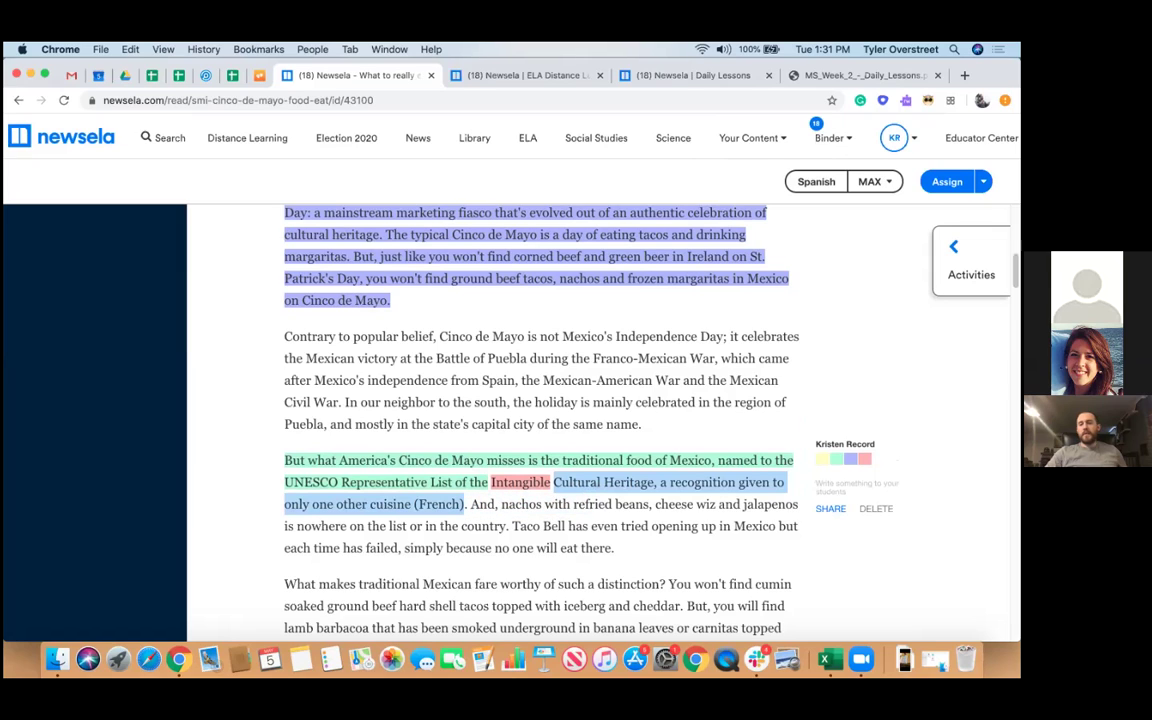
left_click(837, 461)
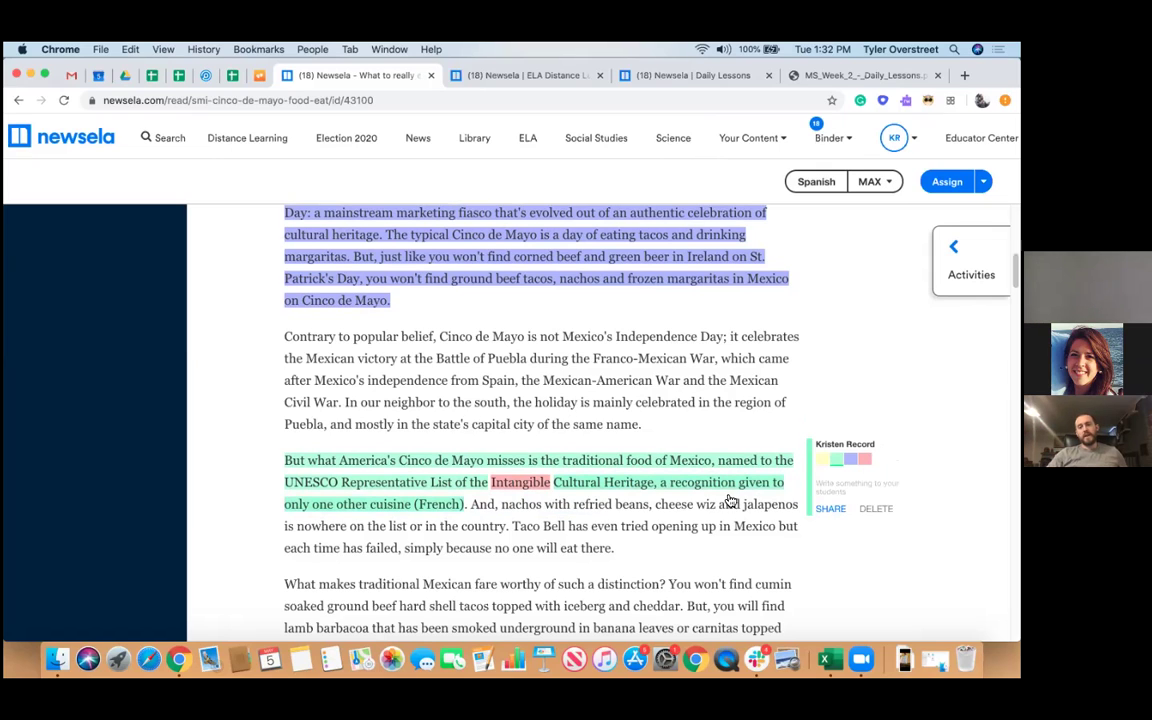
- Switch the Cinco de Mayo article to the 1000L reading level and look over the adapted text
scroll(605, 360, "up", 1)
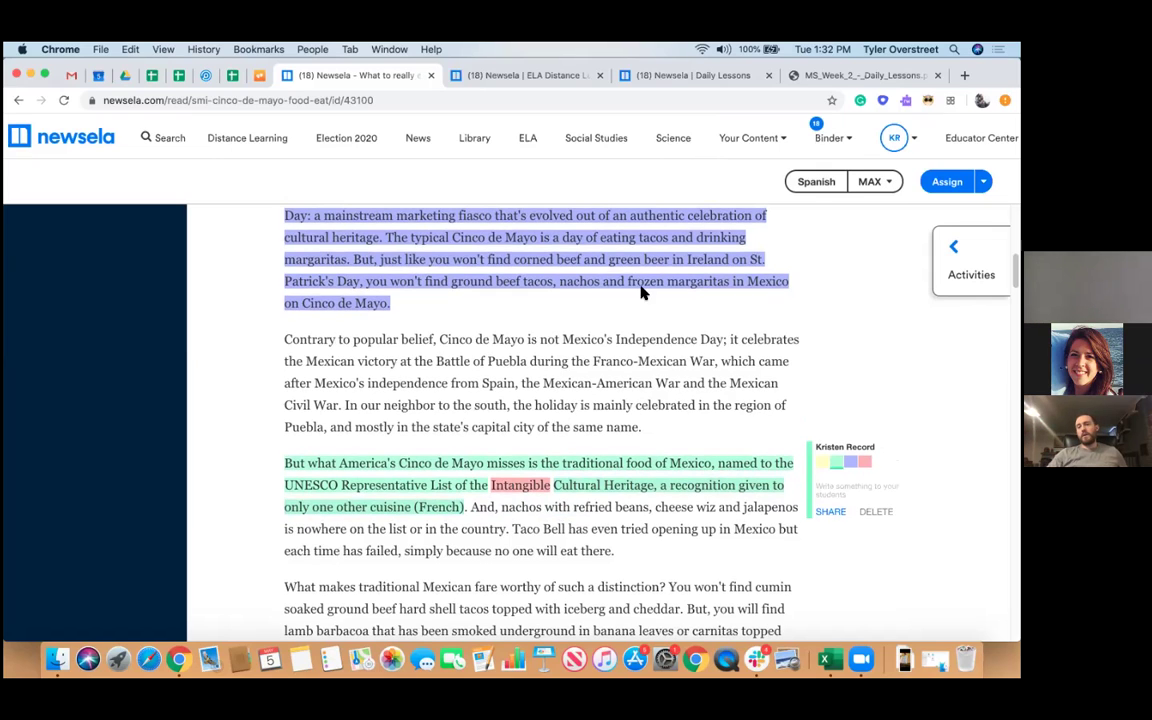
scroll(872, 188, "up", 3)
left_click(872, 184)
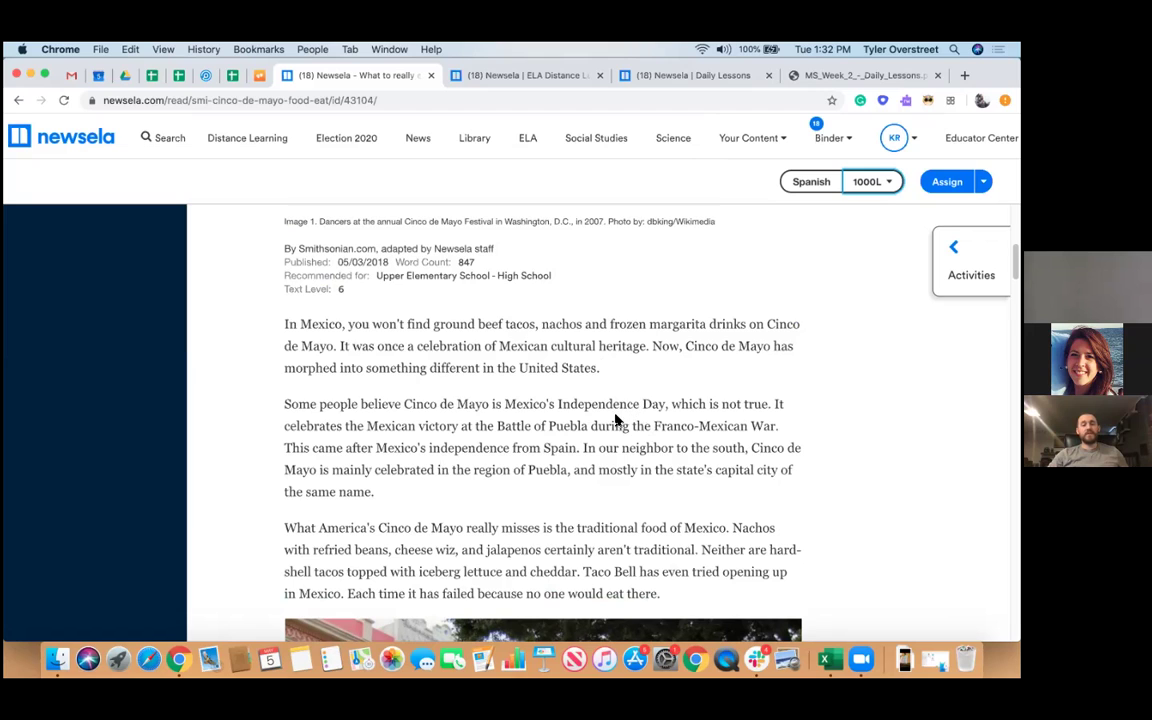
scroll(608, 423, "down", 5)
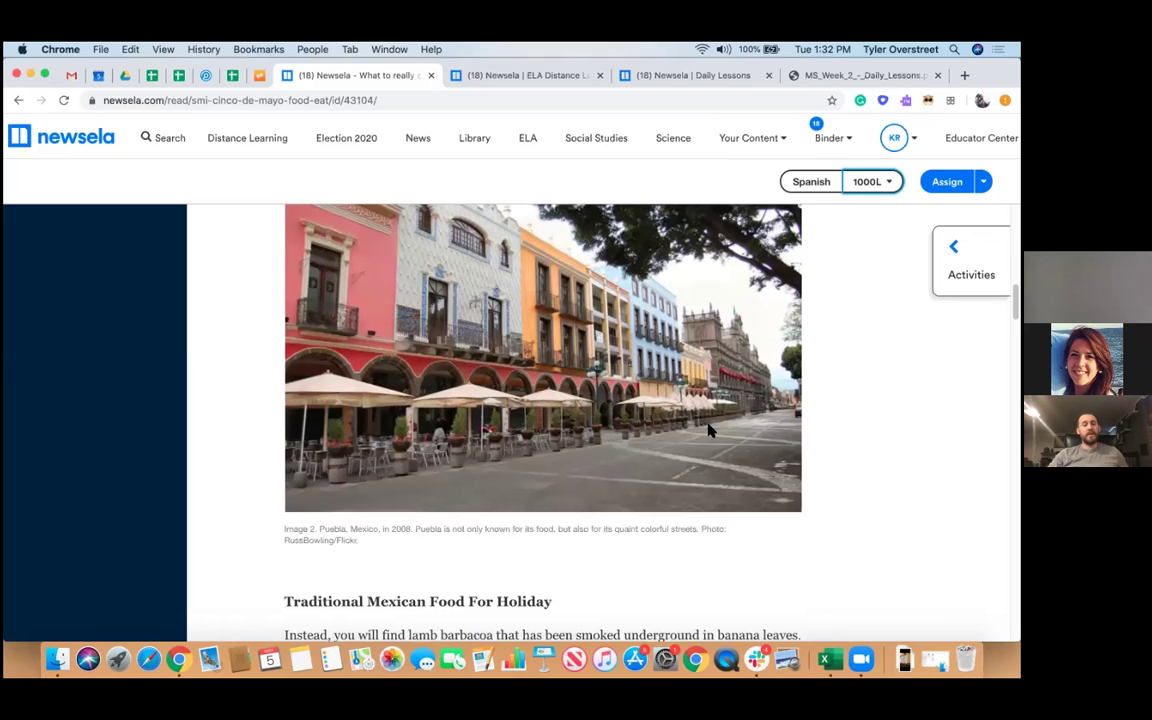
scroll(731, 425, "up", 15)
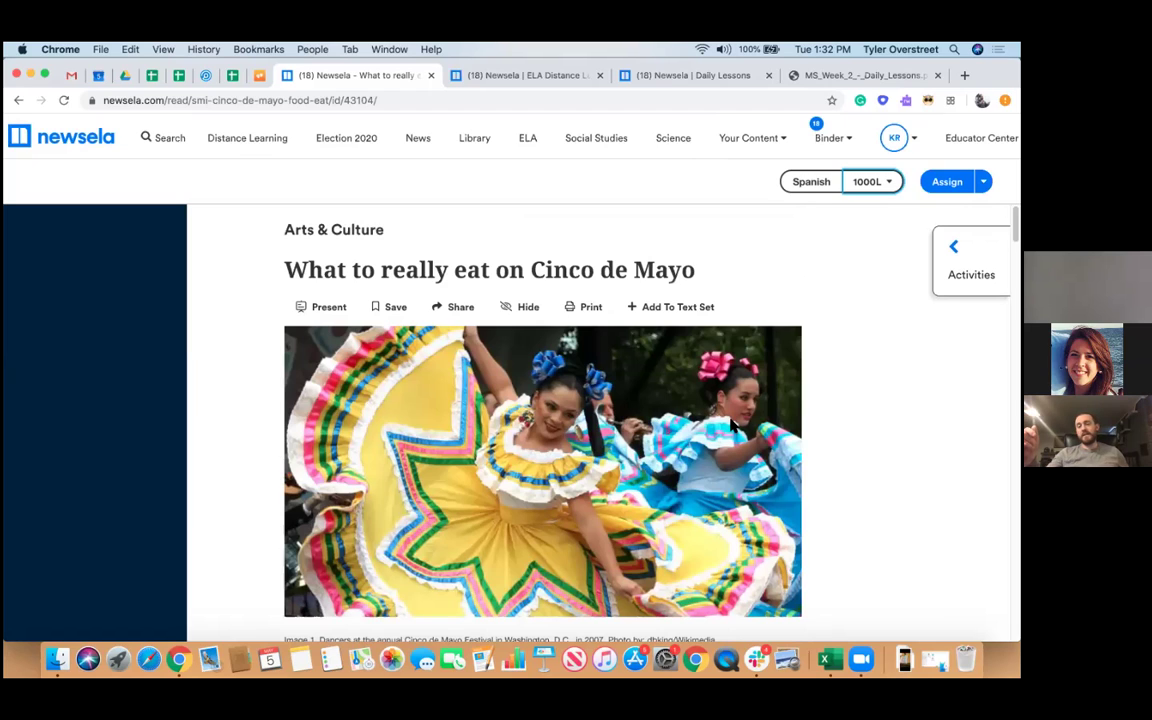
scroll(731, 424, "down", 3)
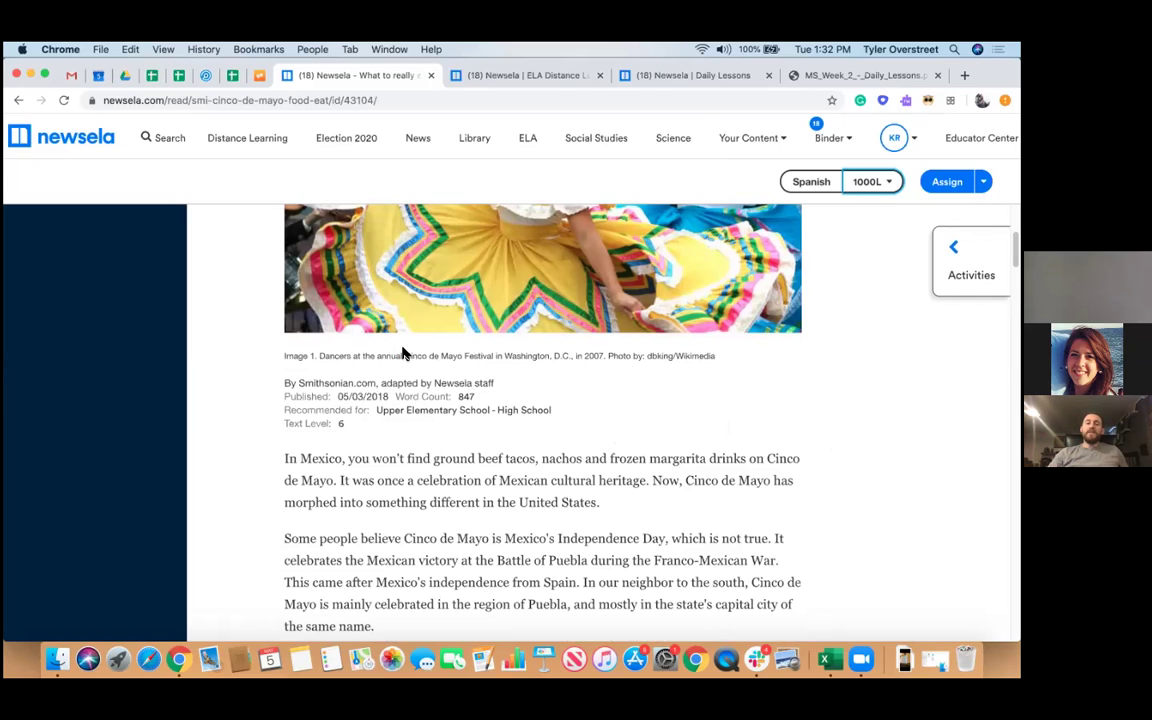
scroll(404, 353, "up", 3)
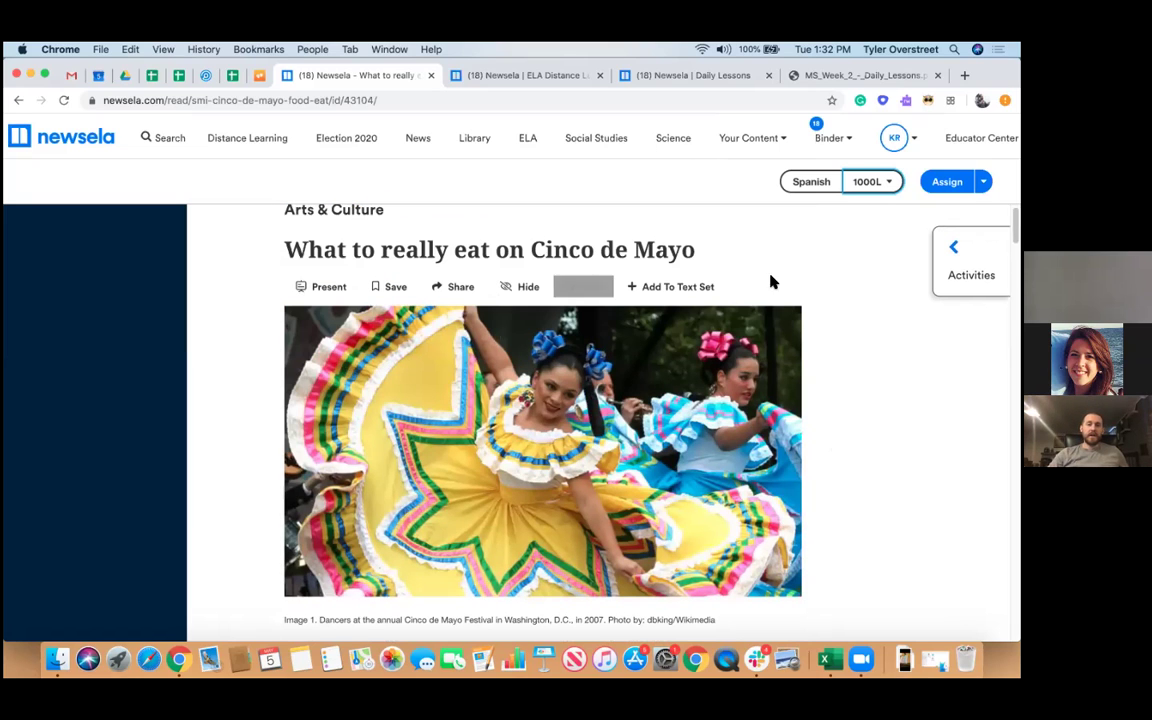
scroll(478, 270, "up", 1)
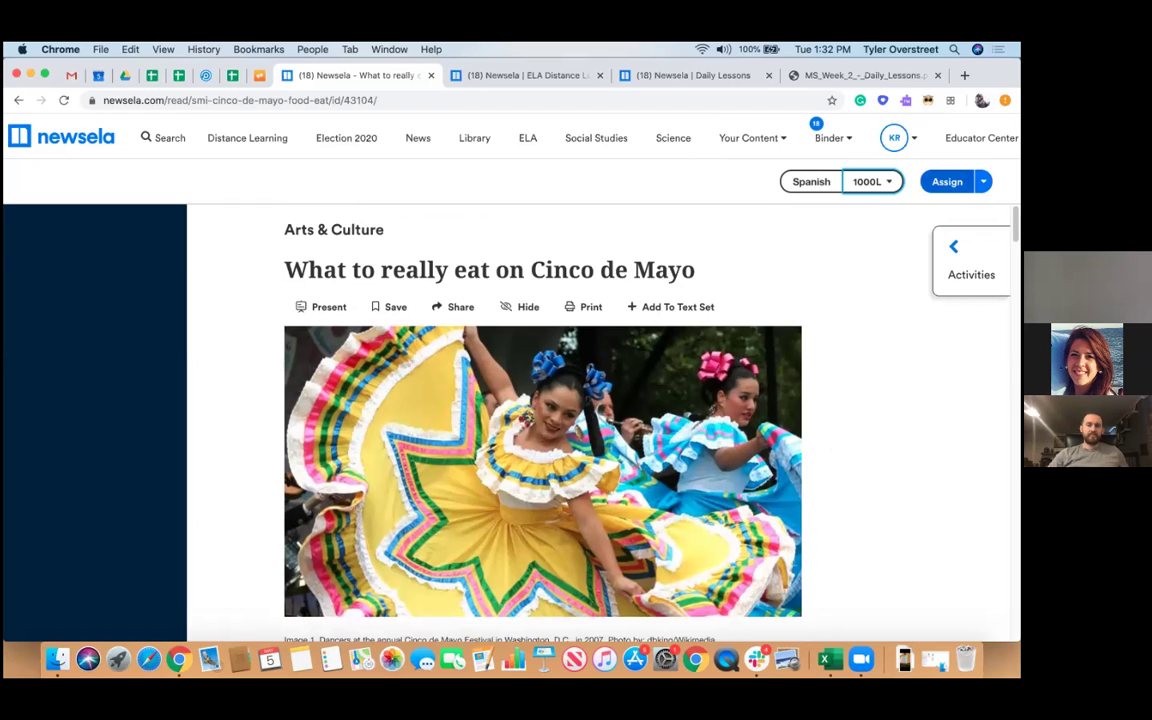
- Start an assignment from the Cinco de Mayo article and choose District 196 Class as its class
left_click(947, 181)
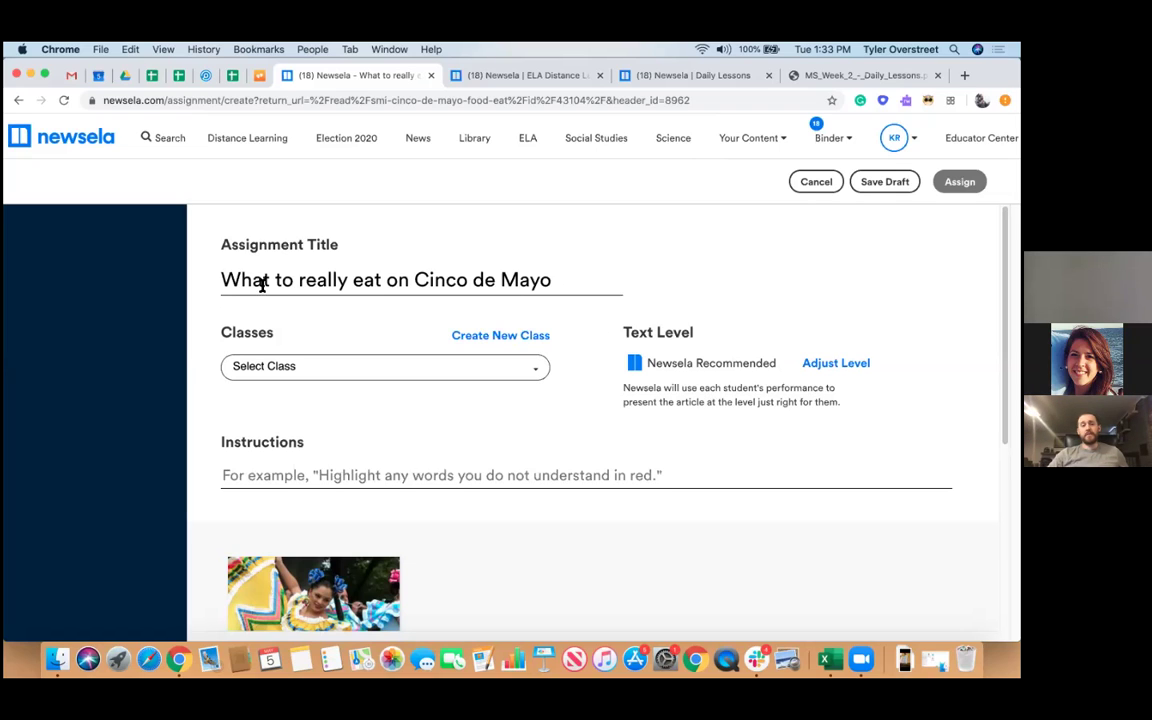
left_click_drag(224, 280, 393, 373)
left_click(391, 372)
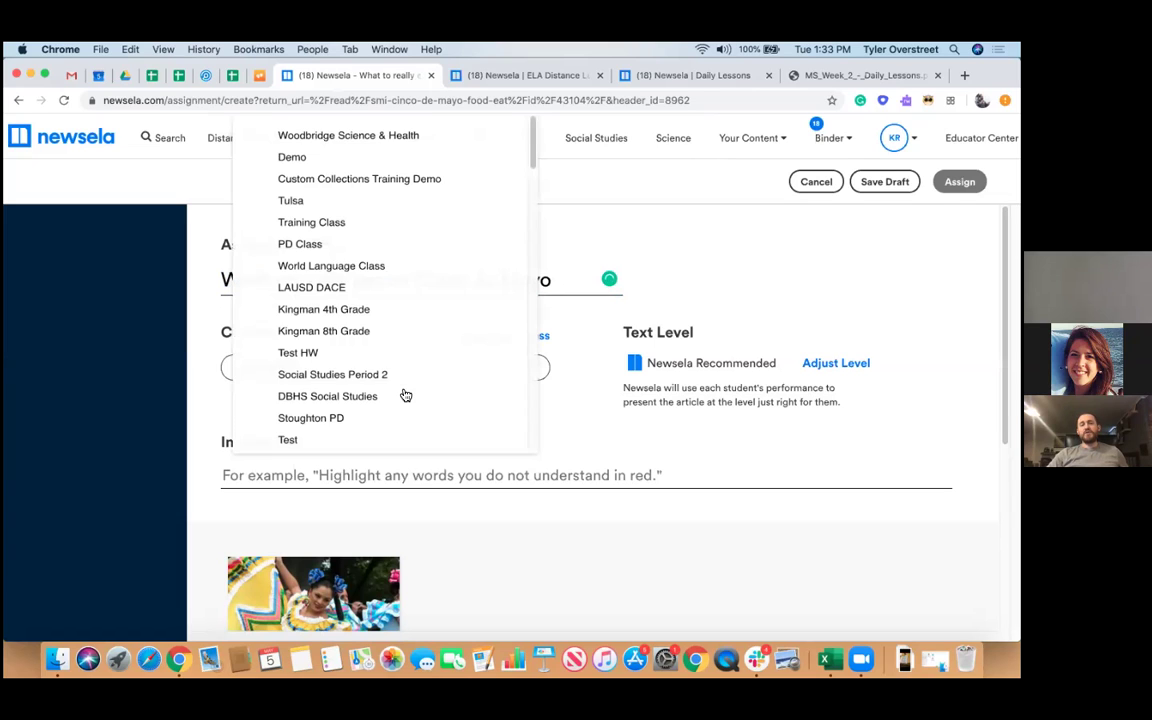
scroll(404, 324, "down", 10)
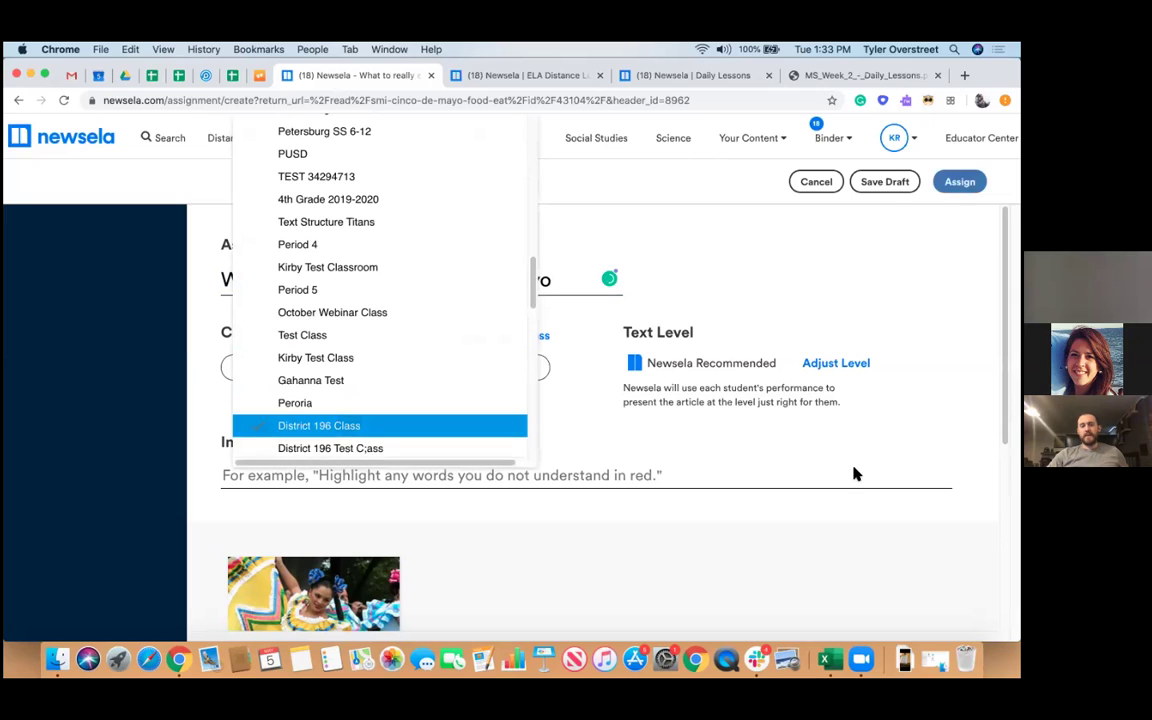
key("Return")
- Review the assignment's Newsela Recommended text level and lock the level to Grade 12, Original Level
left_click_drag(624, 333, 842, 403)
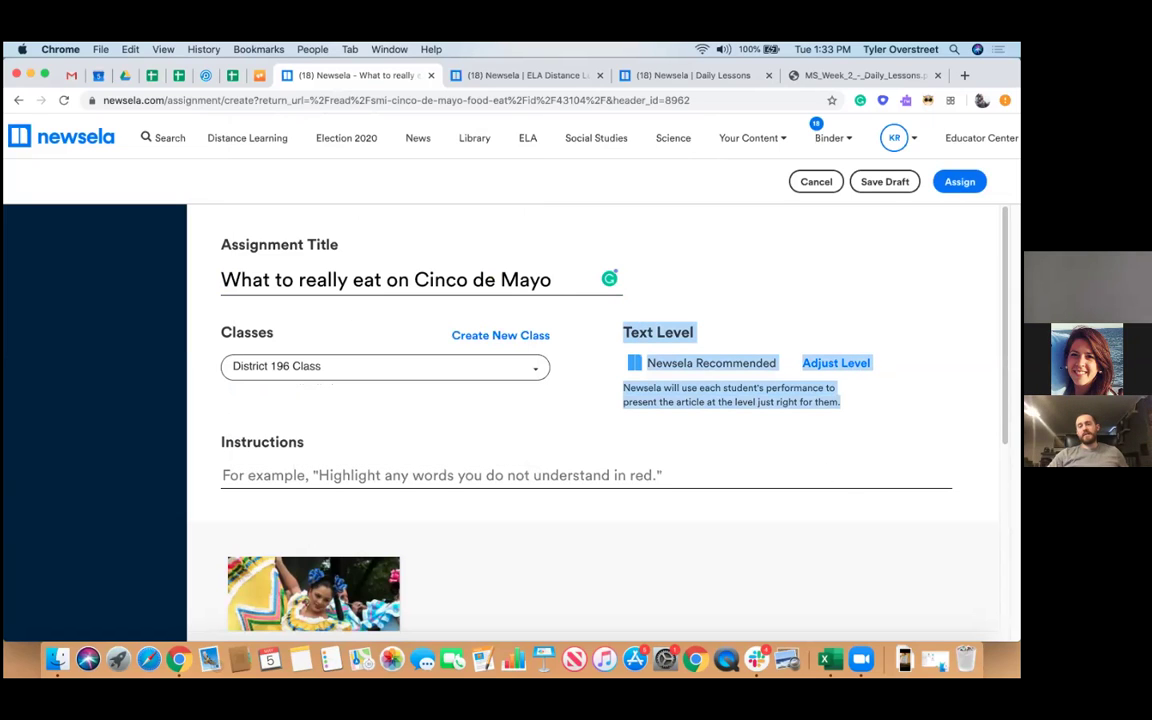
left_click(740, 314)
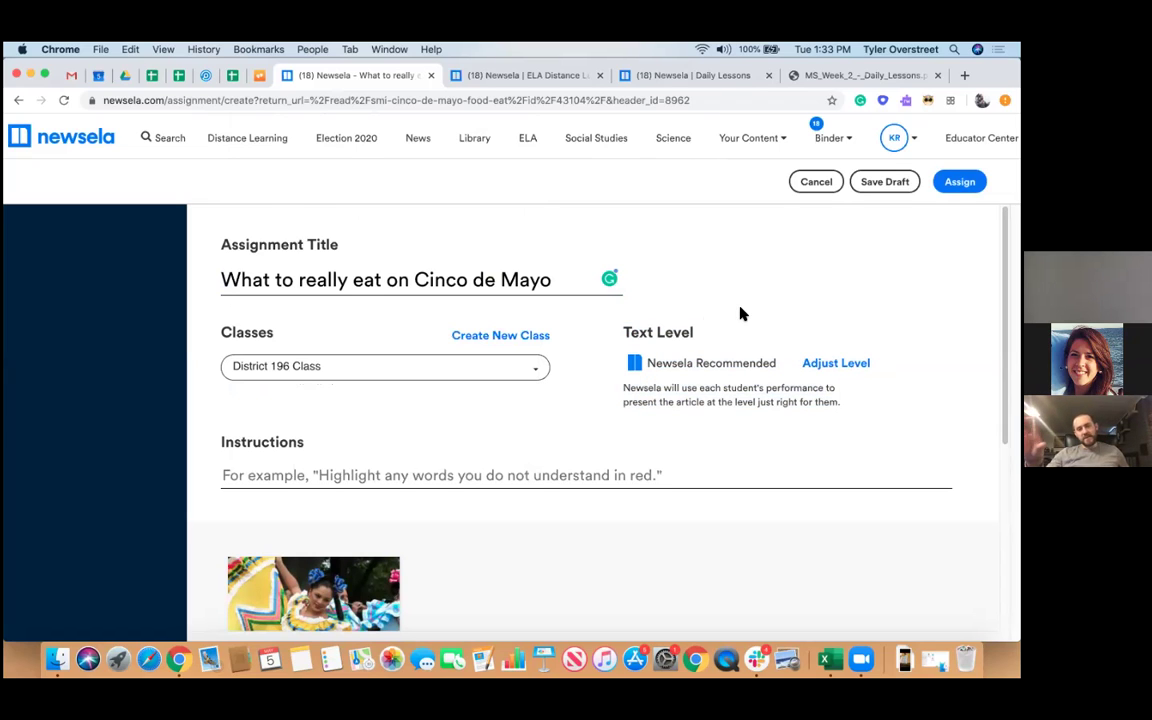
left_click_drag(622, 334, 840, 402)
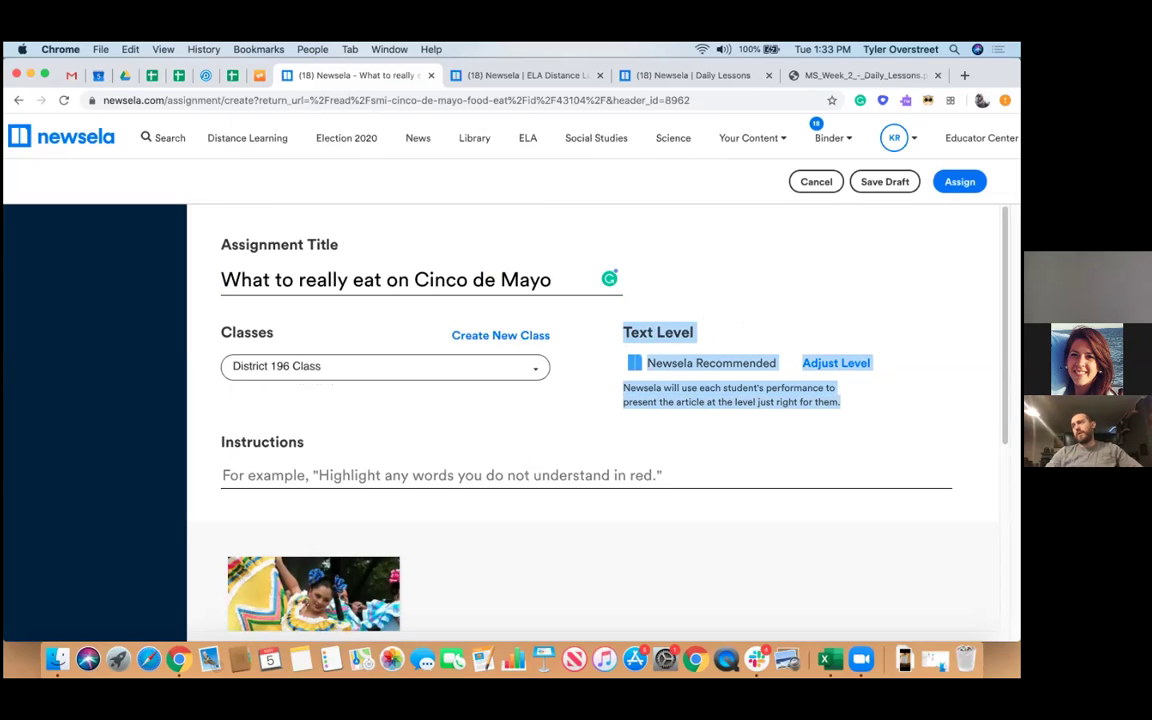
key("Tab")
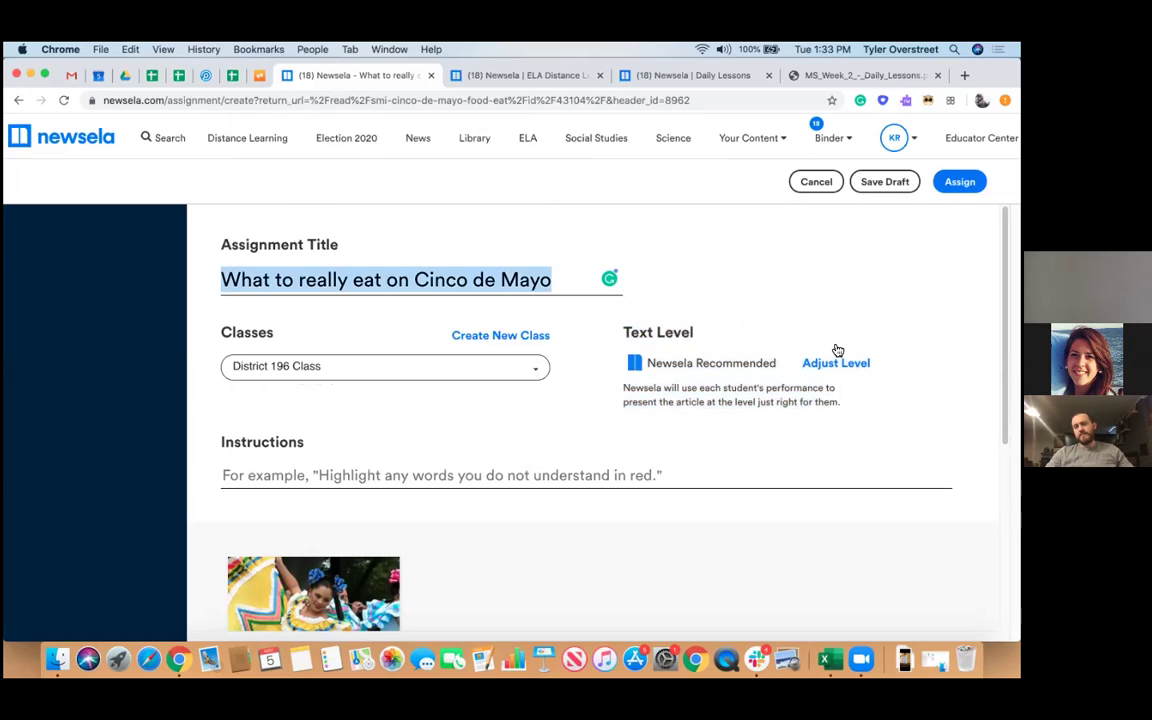
left_click(534, 372)
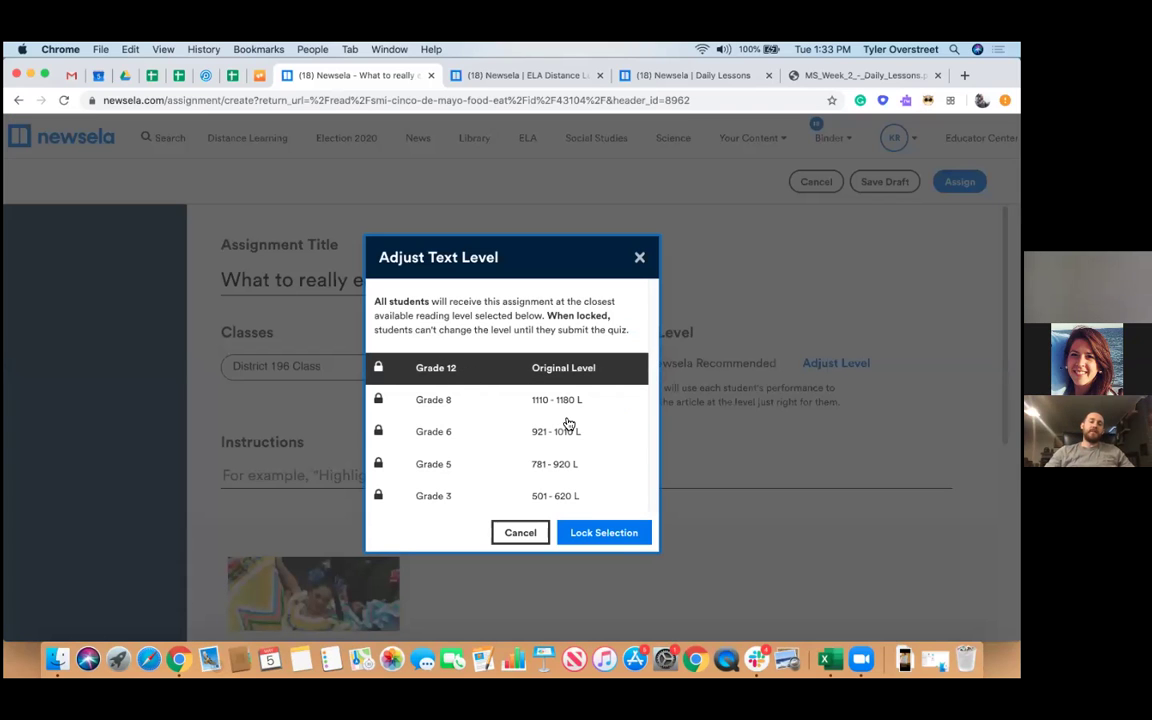
left_click(617, 531)
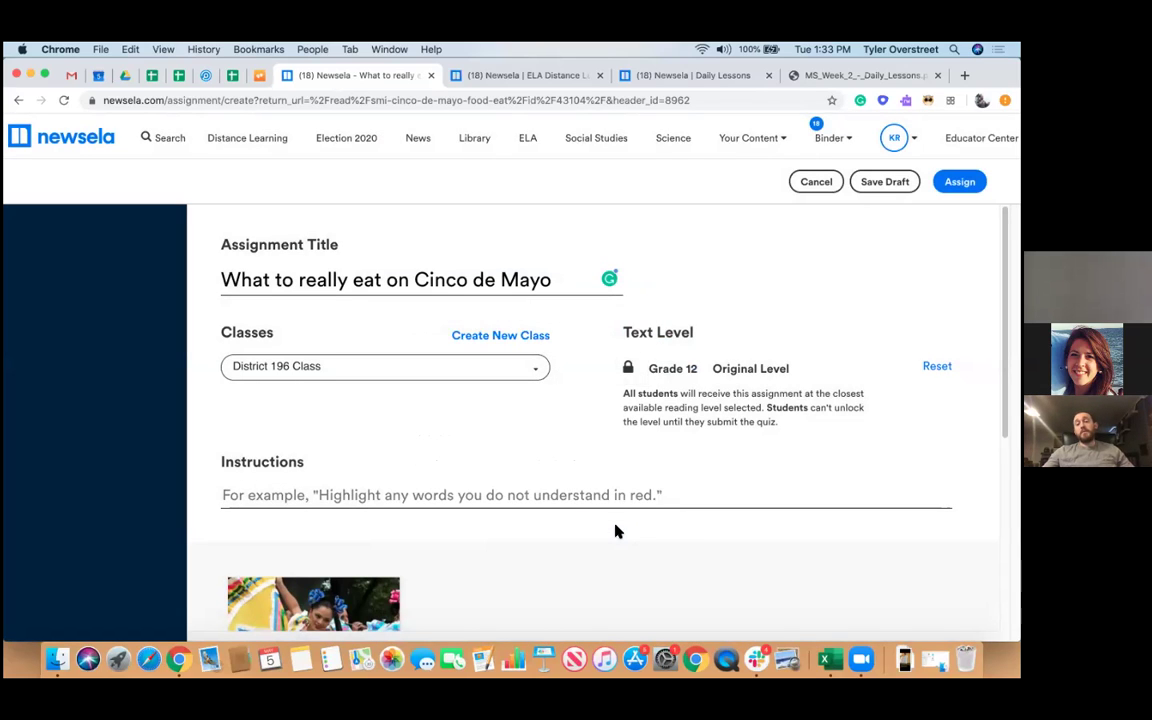
- Try the Grade 3 and Grade 5 text levels, cancel the adjustment and reset the assignment to Newsela Recommended
left_click(650, 368)
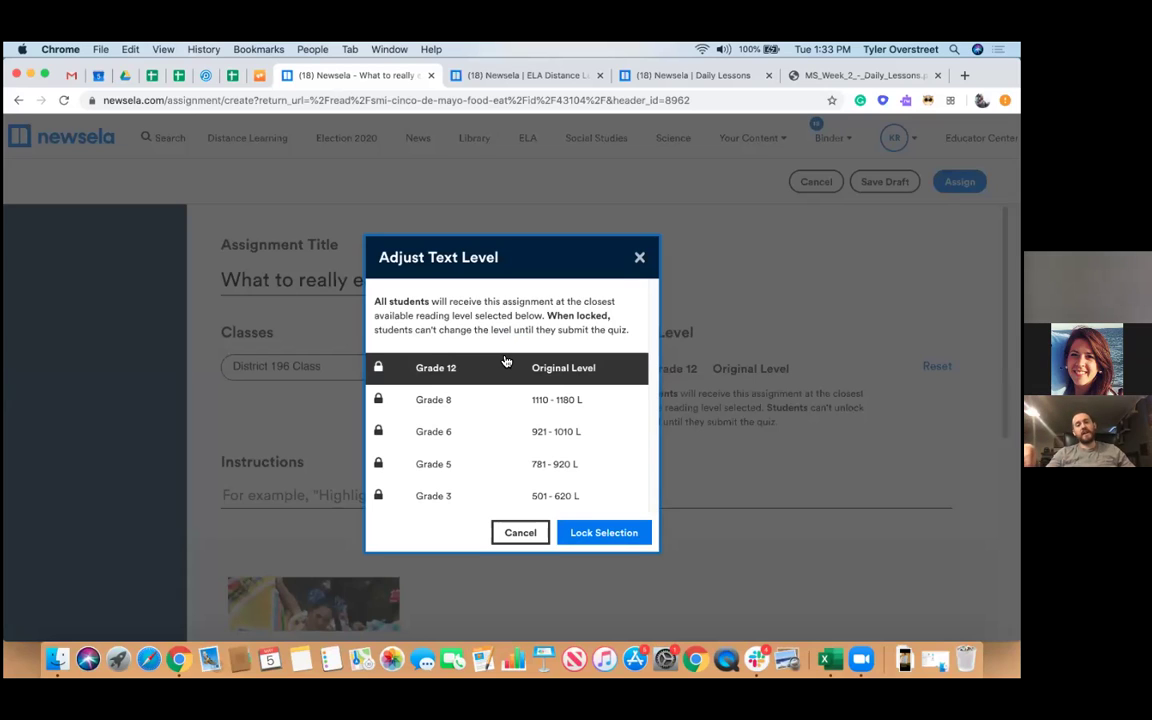
left_click(468, 442)
left_click(490, 496)
left_click(545, 466)
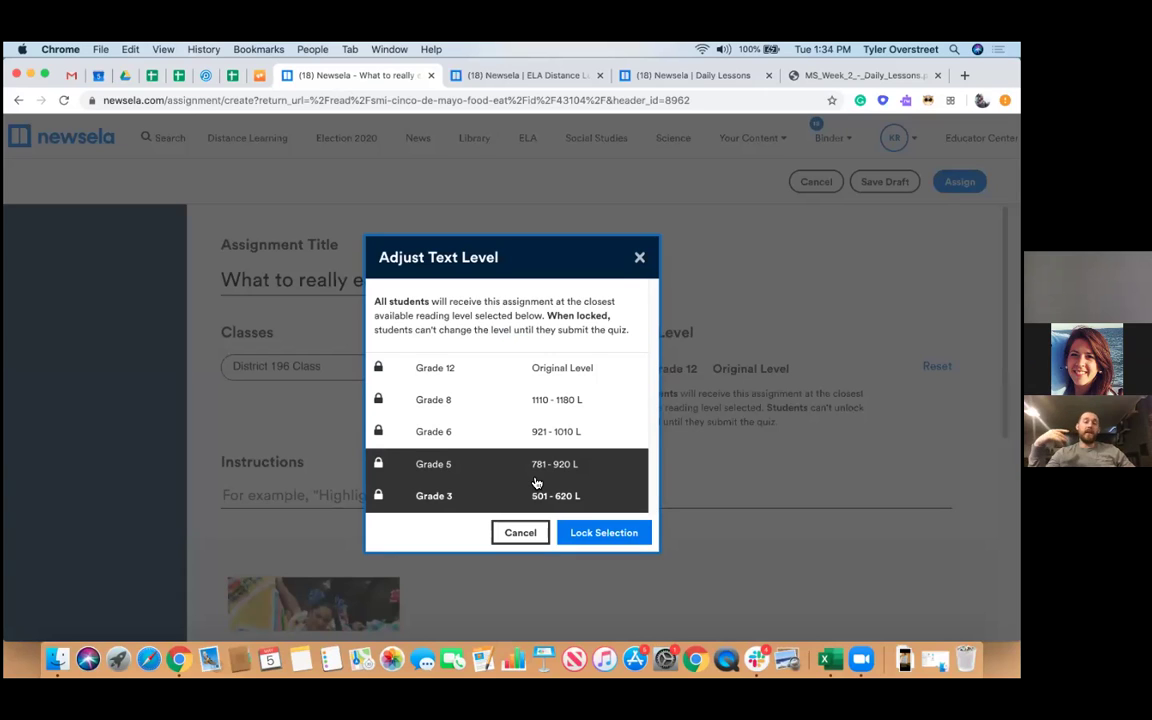
left_click(536, 482)
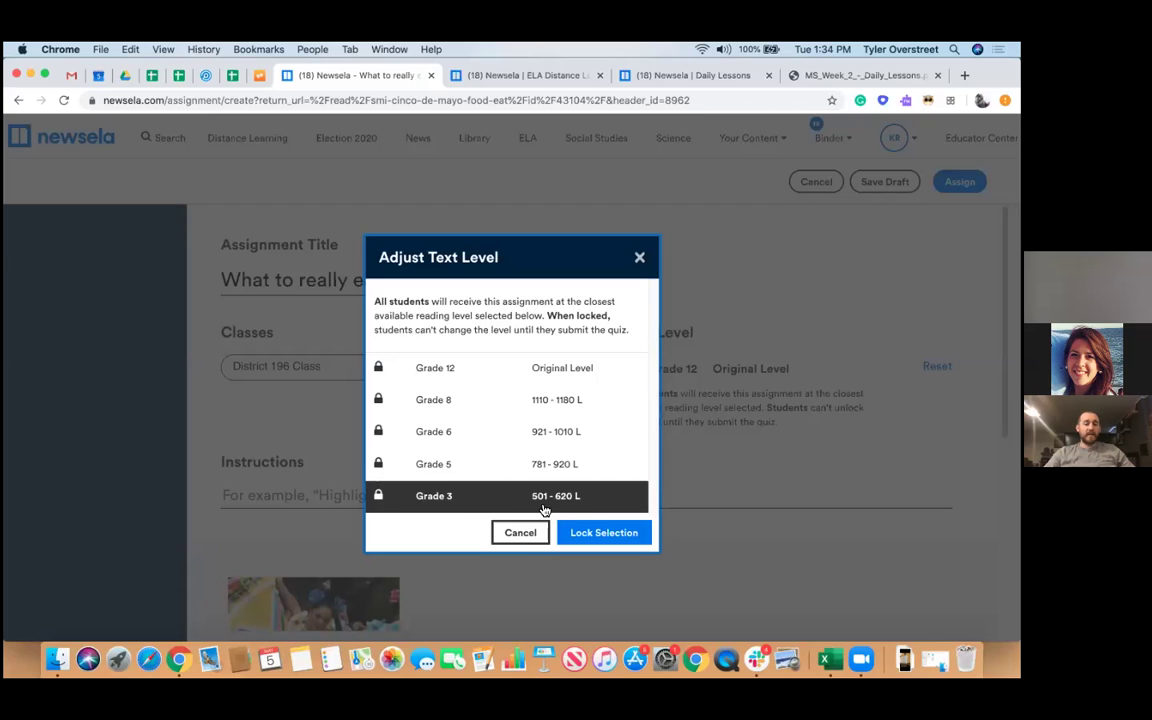
left_click(541, 536)
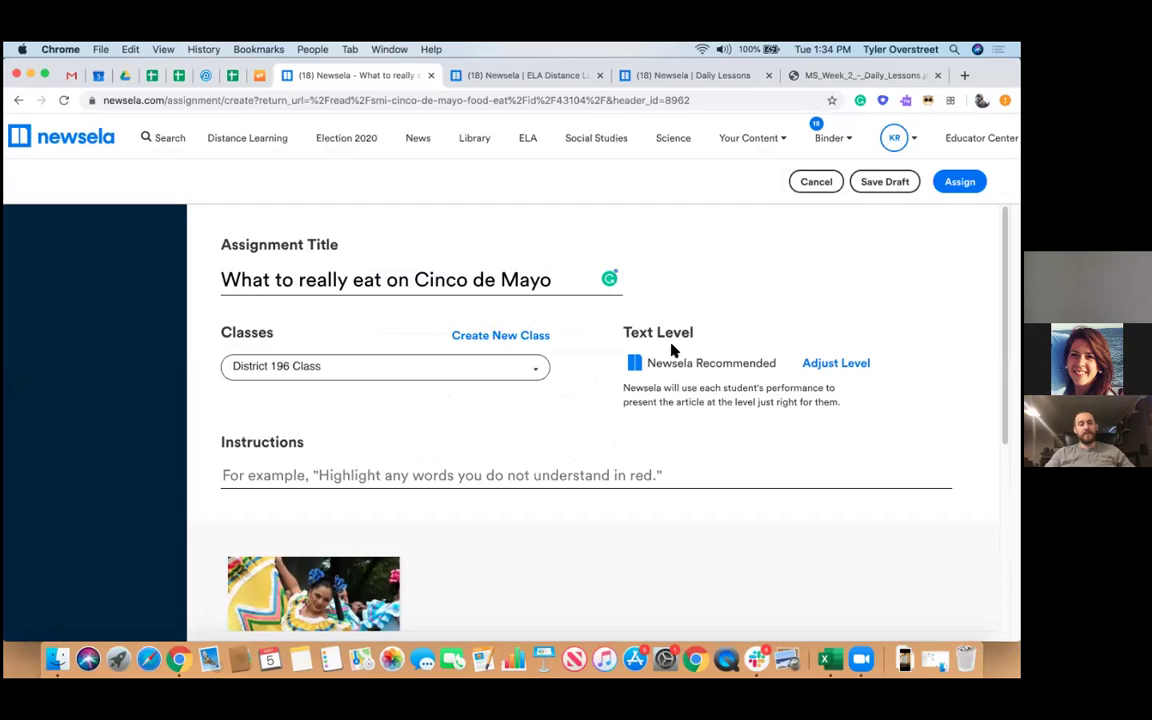
- Leave the instructions blank and assign the Cinco de Mayo article to the selected class
left_click_drag(222, 443, 324, 445)
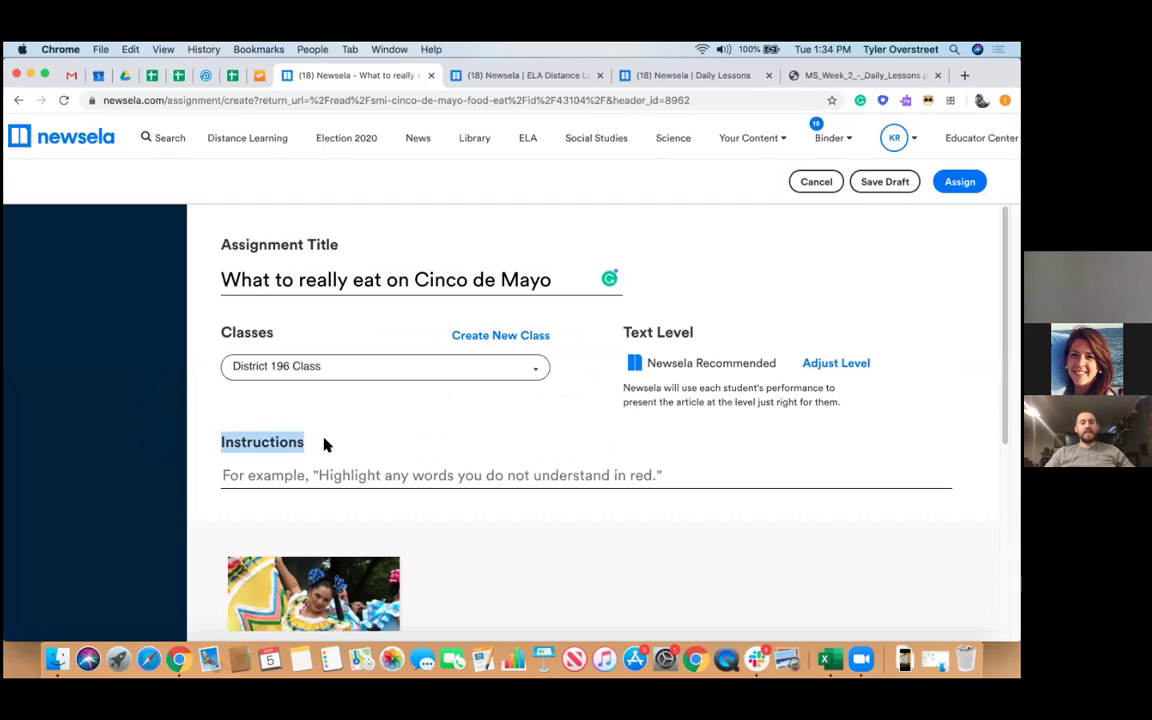
scroll(254, 464, "down", 1)
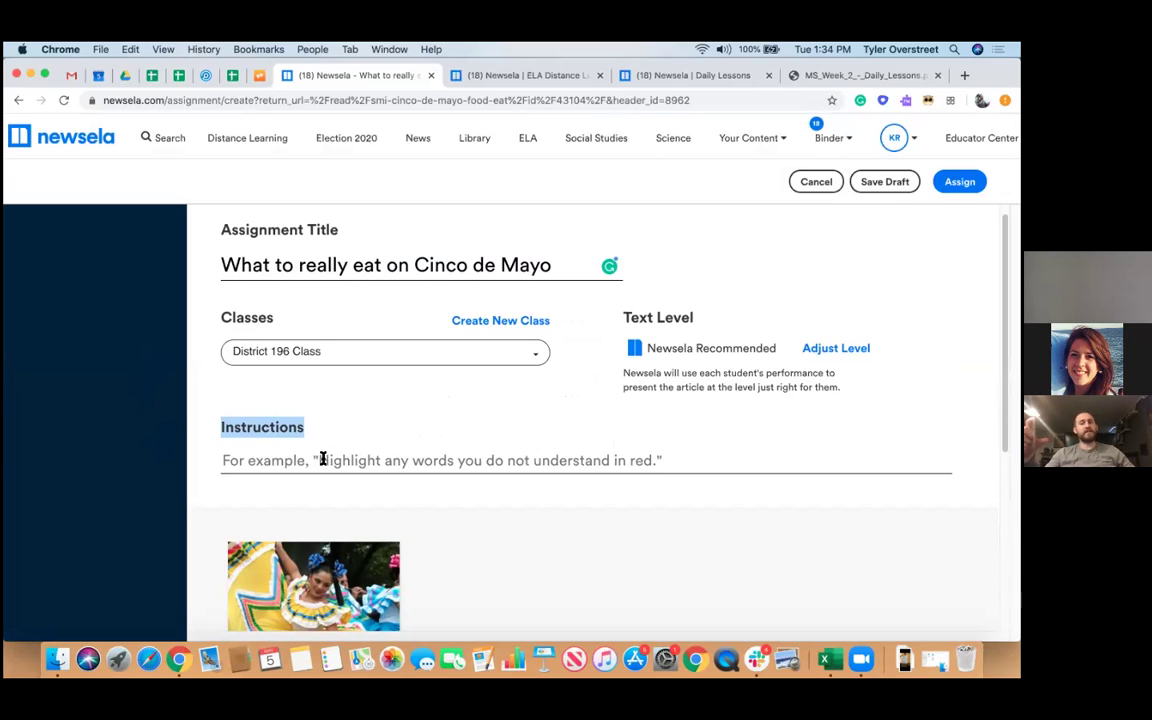
left_click(411, 463)
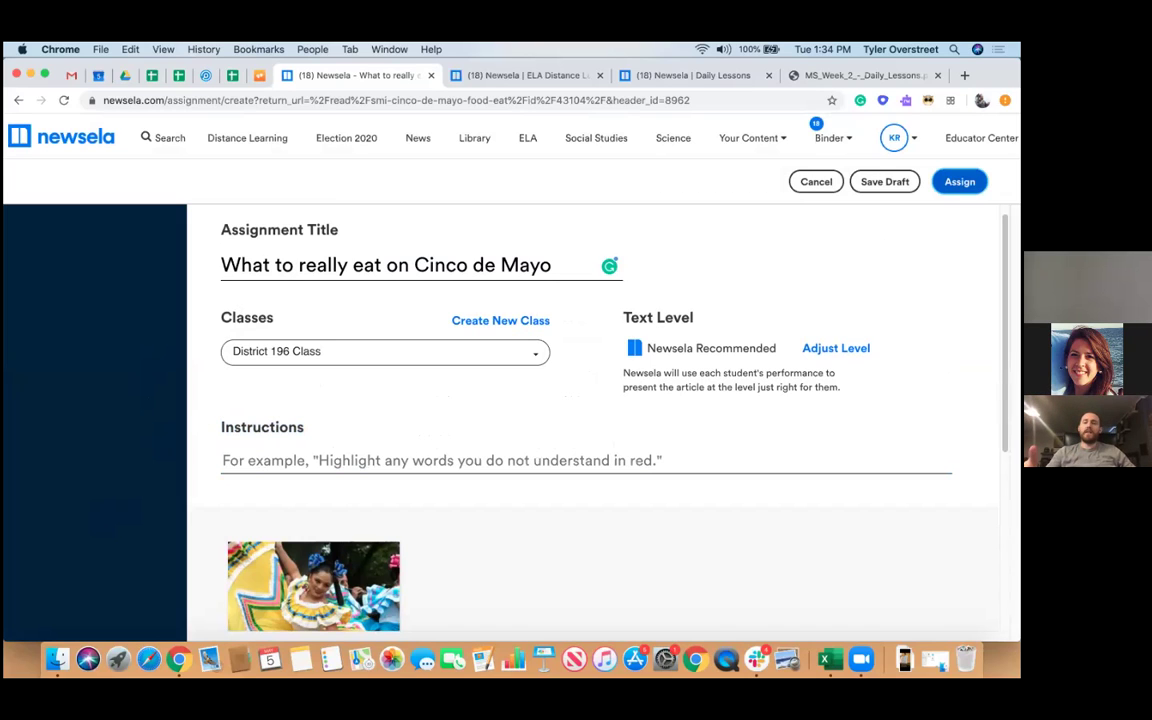
left_click(884, 181)
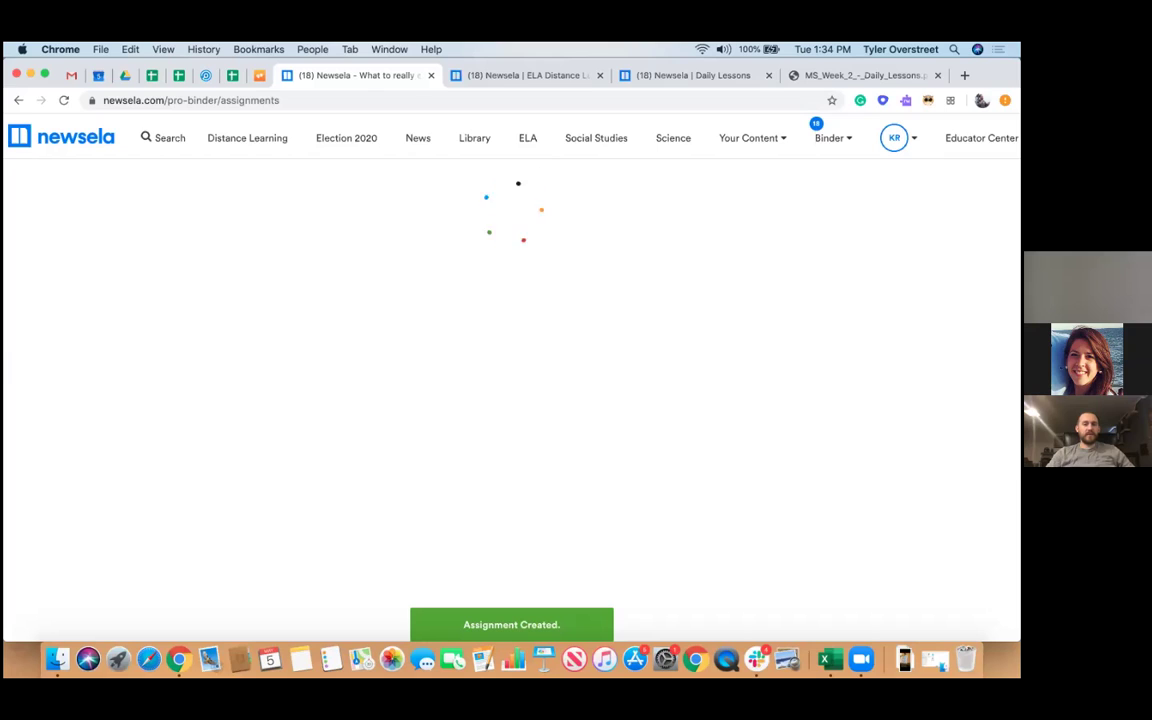
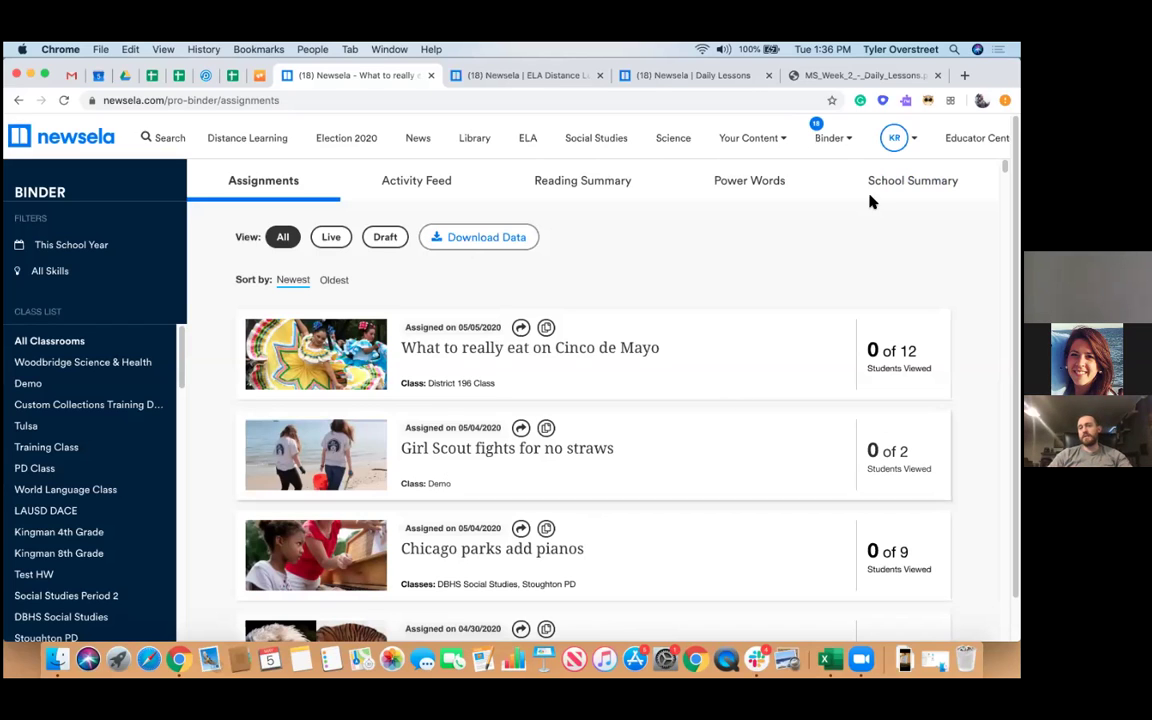
- Browse the Binder's assignments across all classrooms and open "Swim, run, climb: Jaguars do it all"
left_click(830, 140)
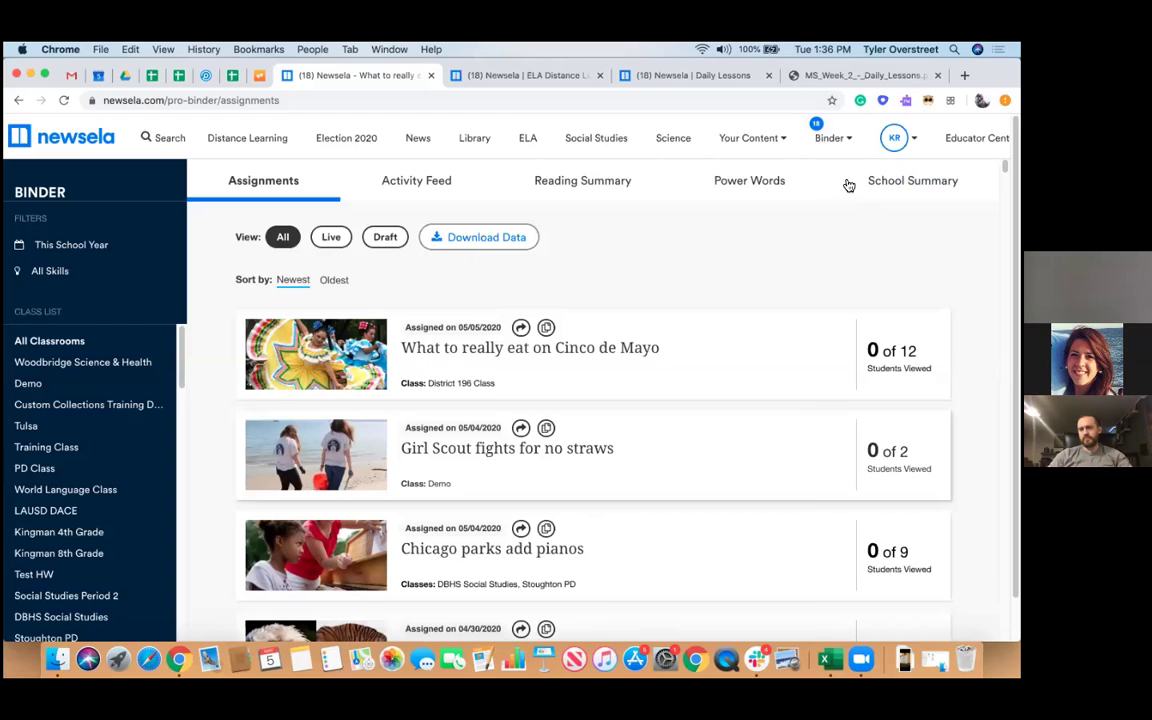
left_click(676, 289)
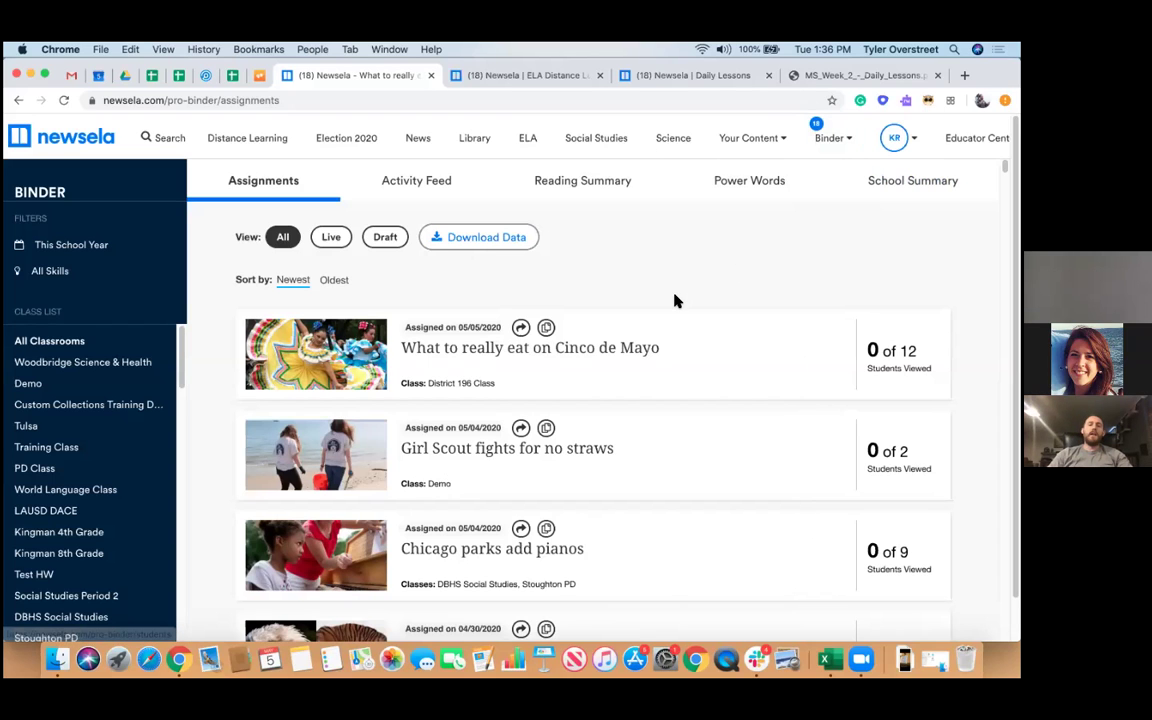
scroll(660, 315, "down", 3)
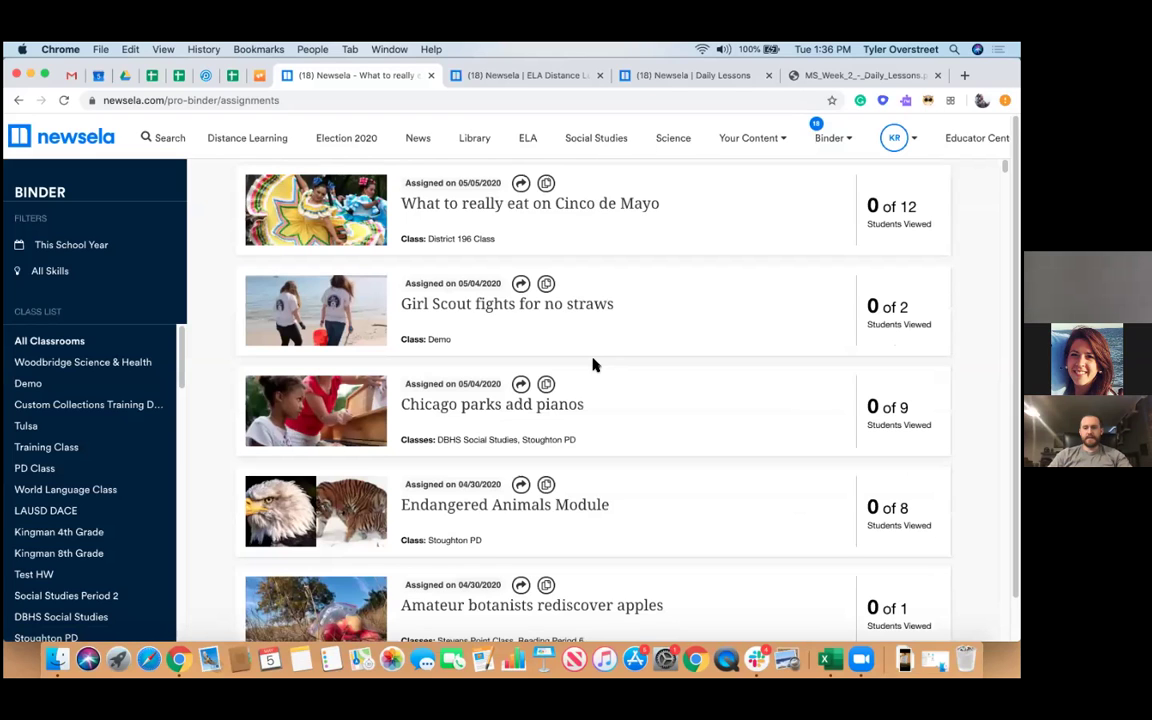
scroll(594, 362, "down", 15)
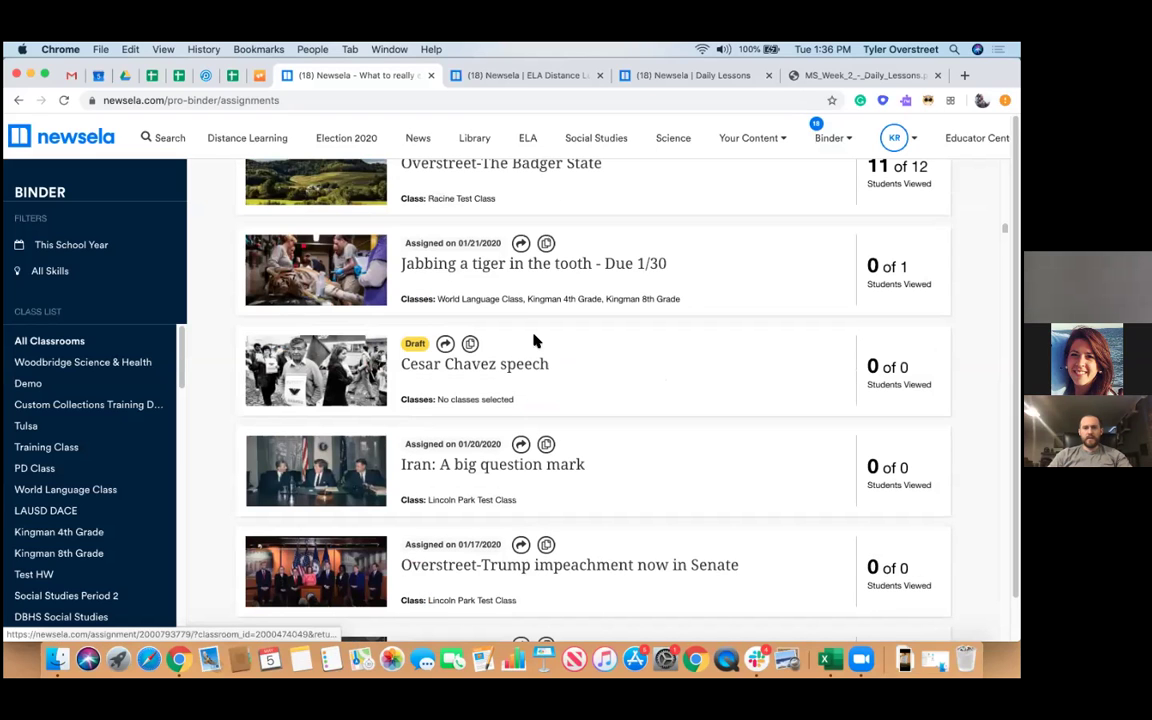
scroll(527, 315, "up", 7)
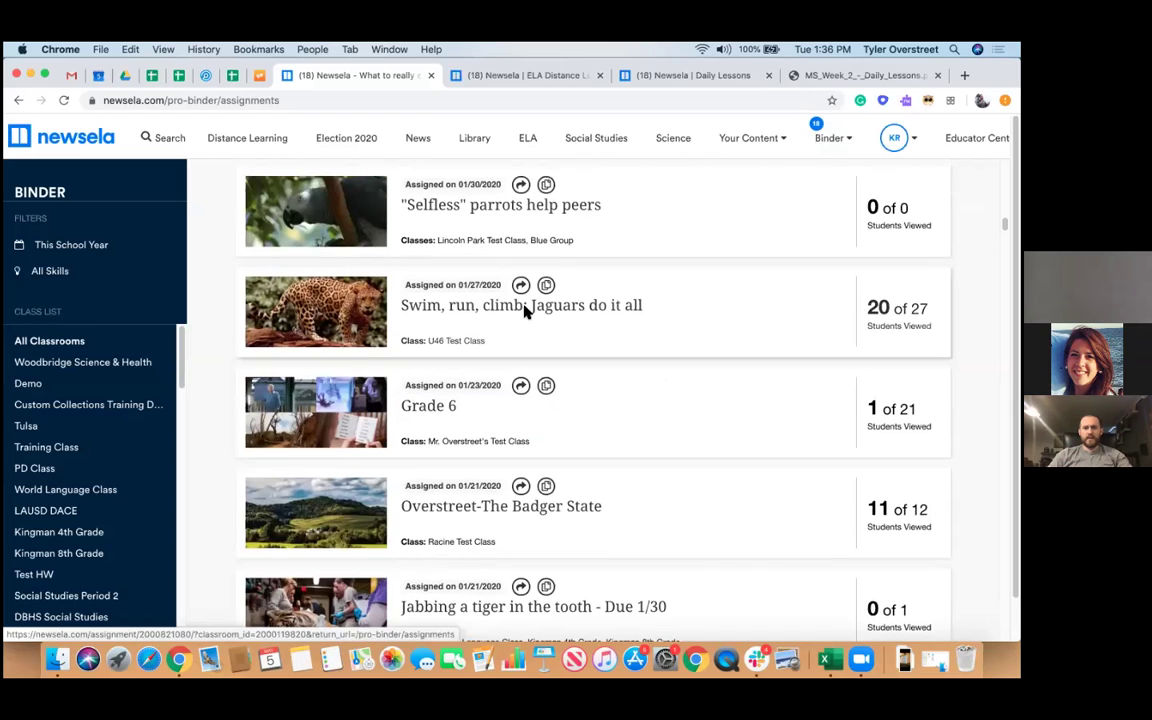
left_click(527, 313)
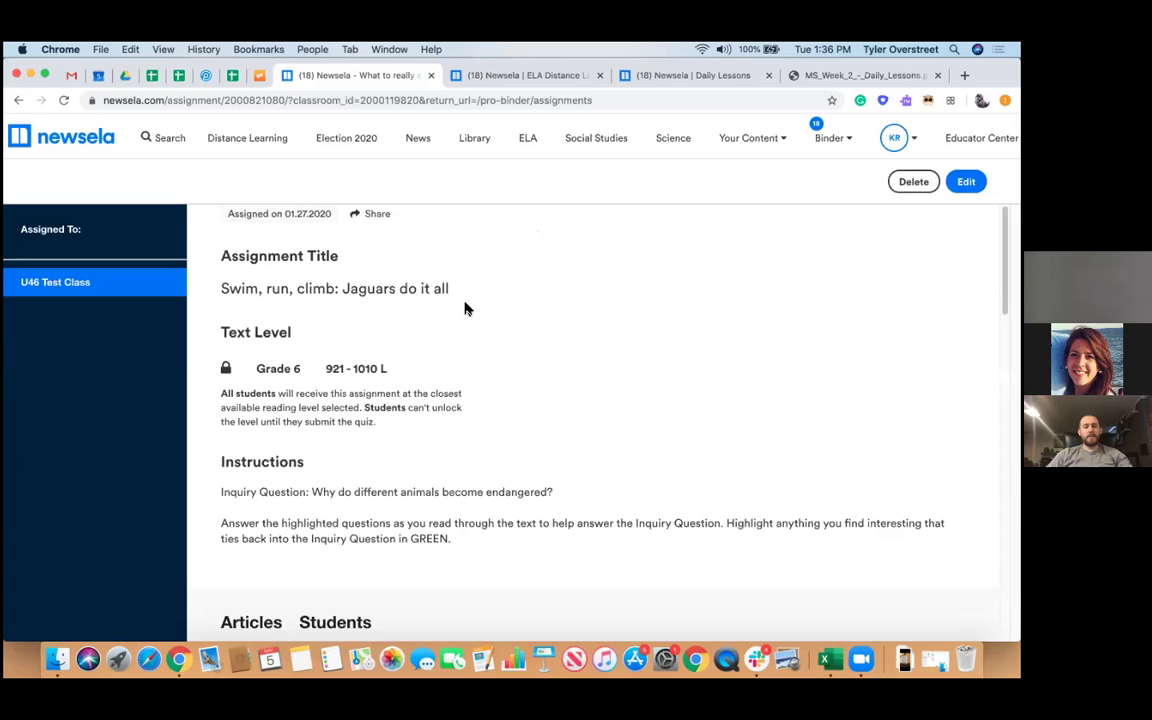
- Examine the jaguar assignment's instructions and each student's time, level, quiz score, writing grades and annotations
scroll(500, 328, "down", 1)
scroll(656, 345, "down", 5)
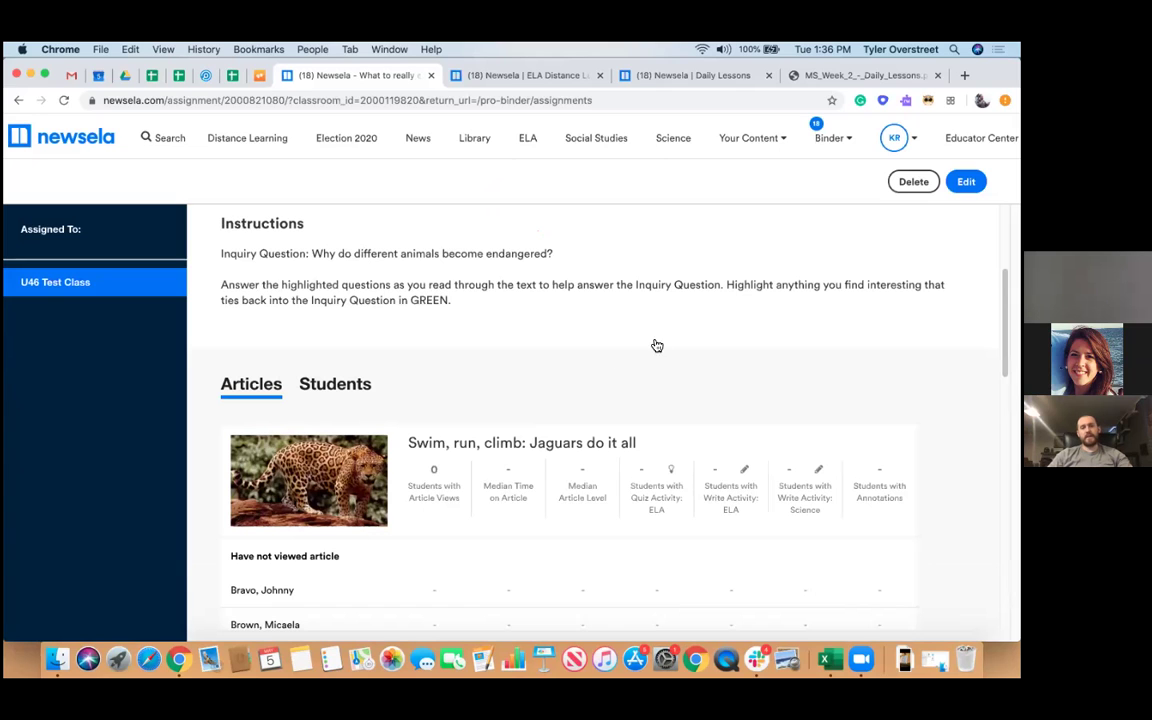
scroll(580, 370, "down", 3)
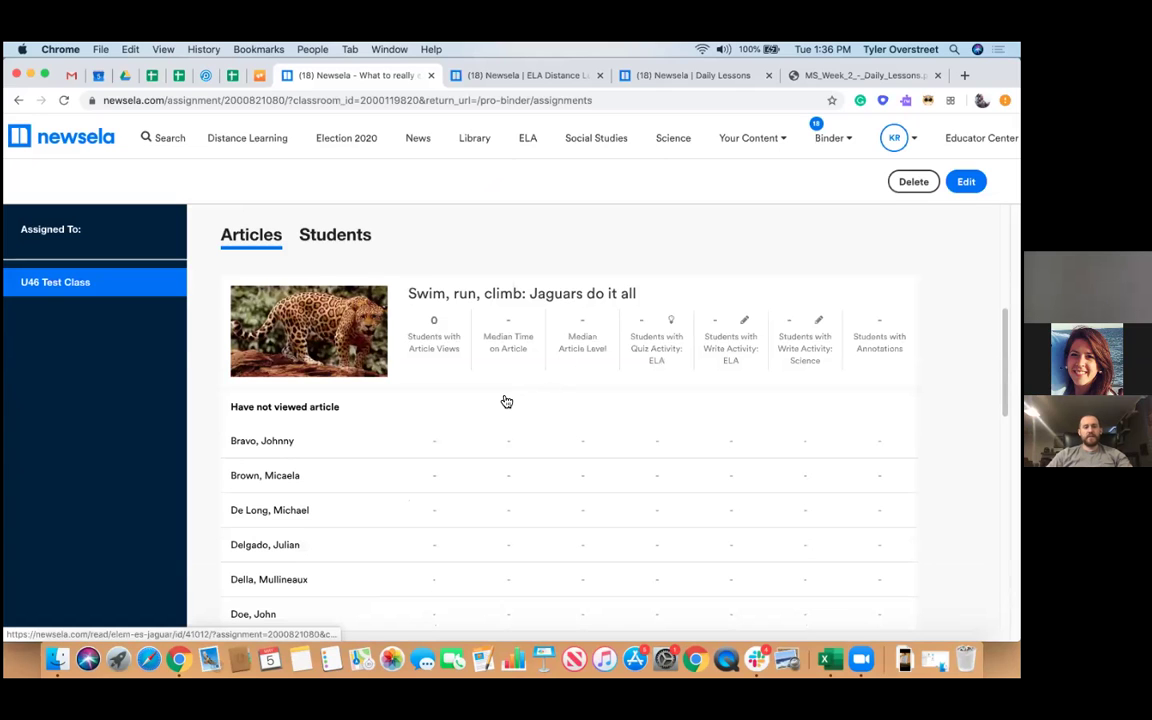
scroll(452, 445, "down", 5)
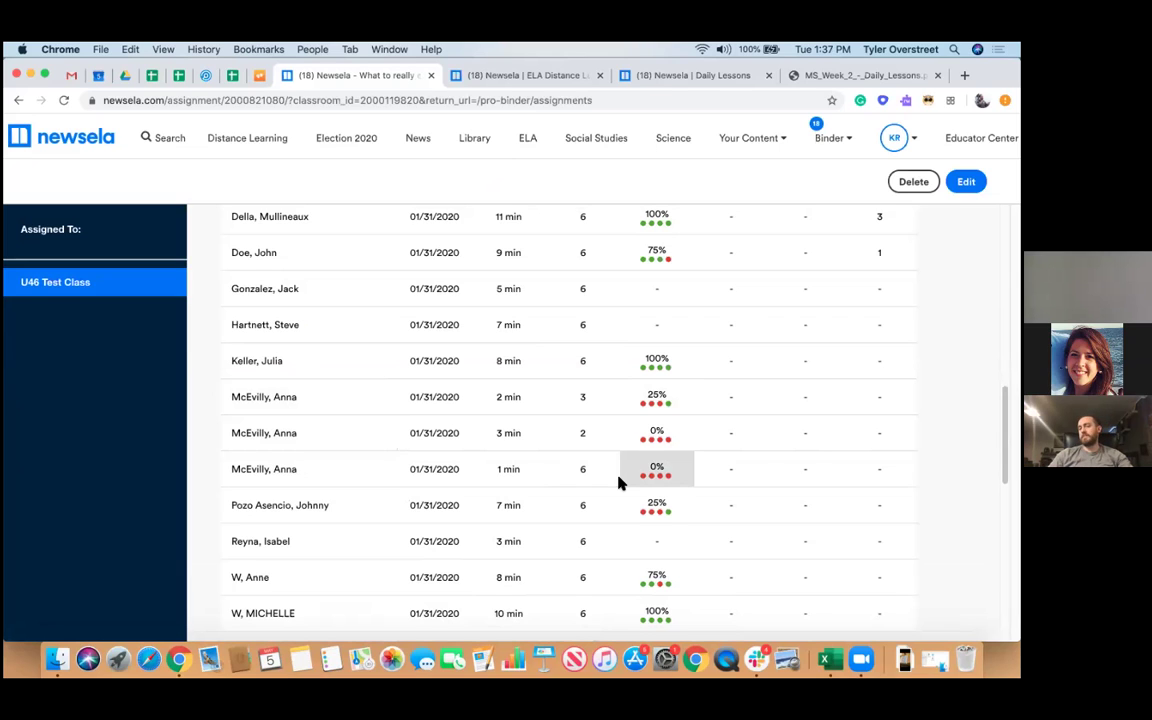
scroll(599, 437, "up", 5)
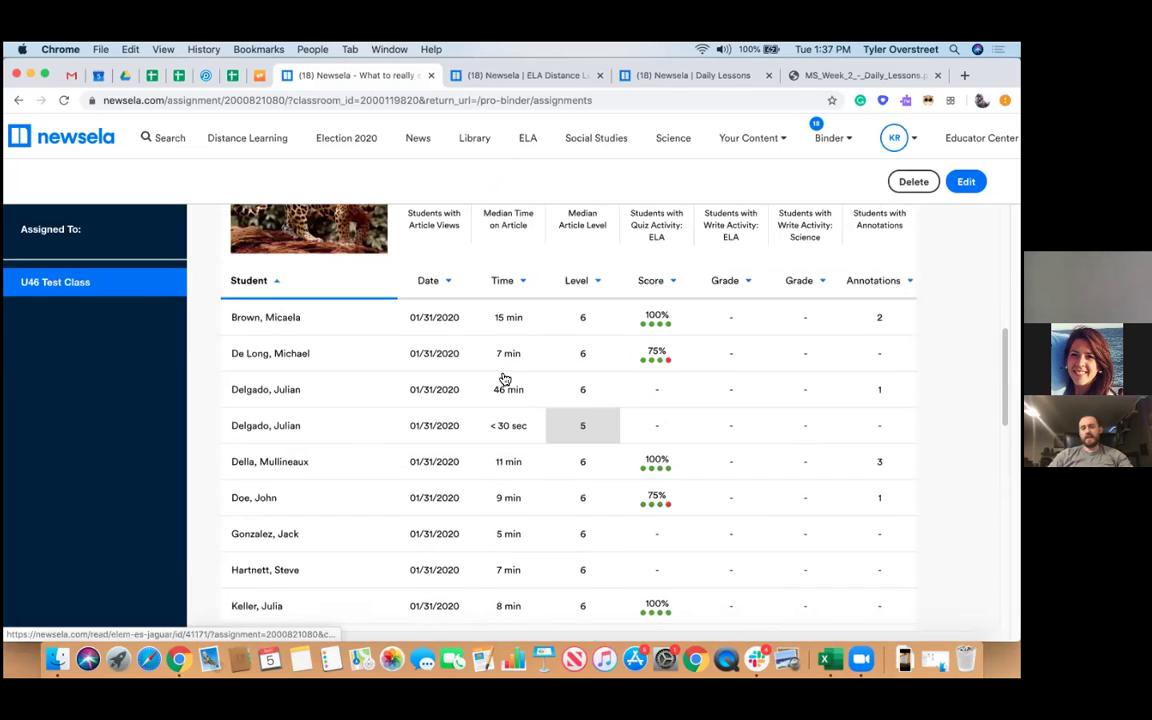
scroll(656, 300, "up", 1)
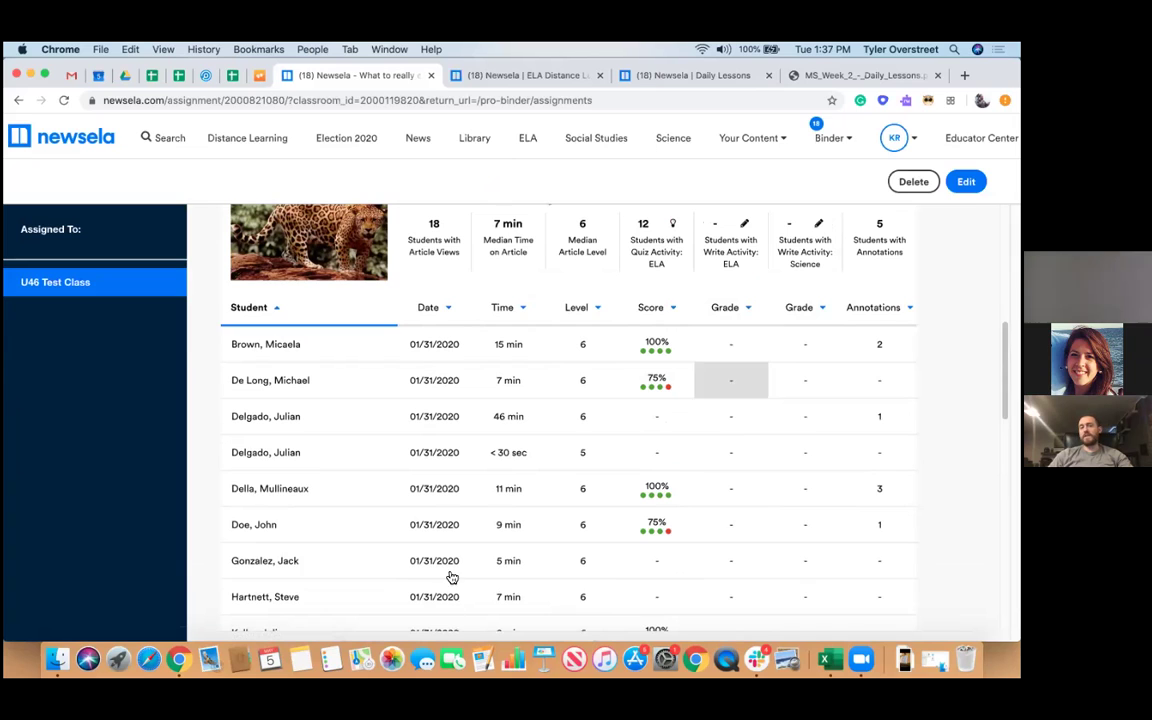
- Open the first listed student's jaguar article, view that student's quiz answers and leave the activities
left_click(281, 350)
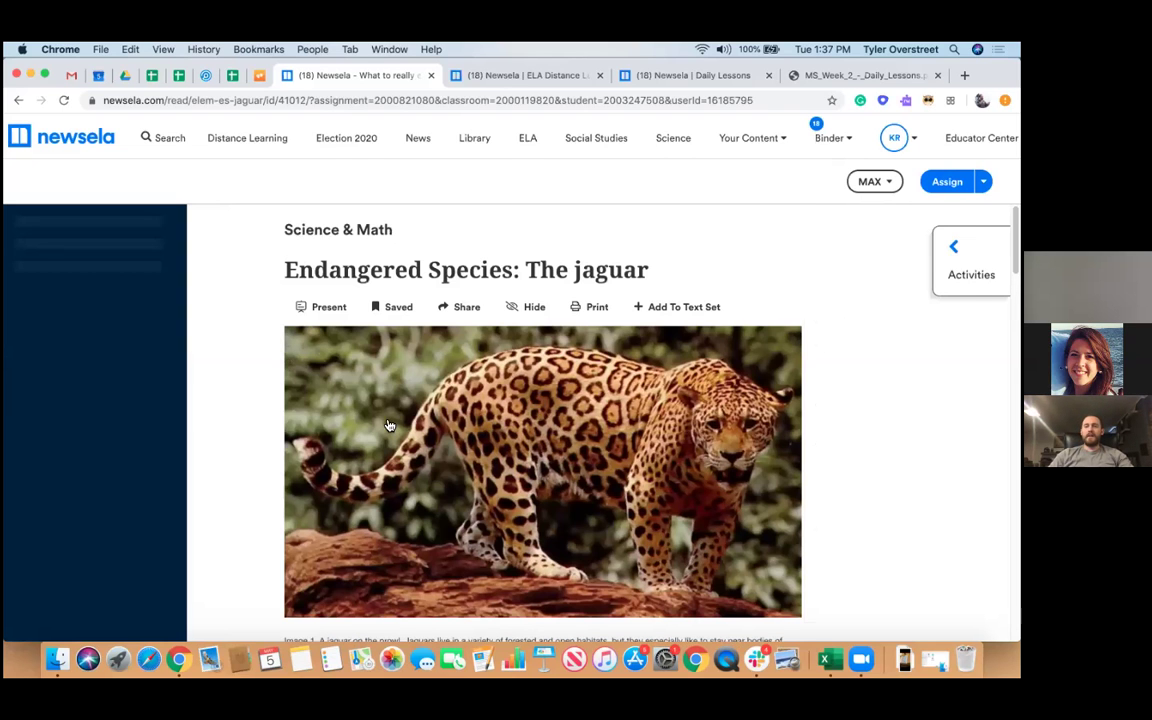
mouse_move(832, 138)
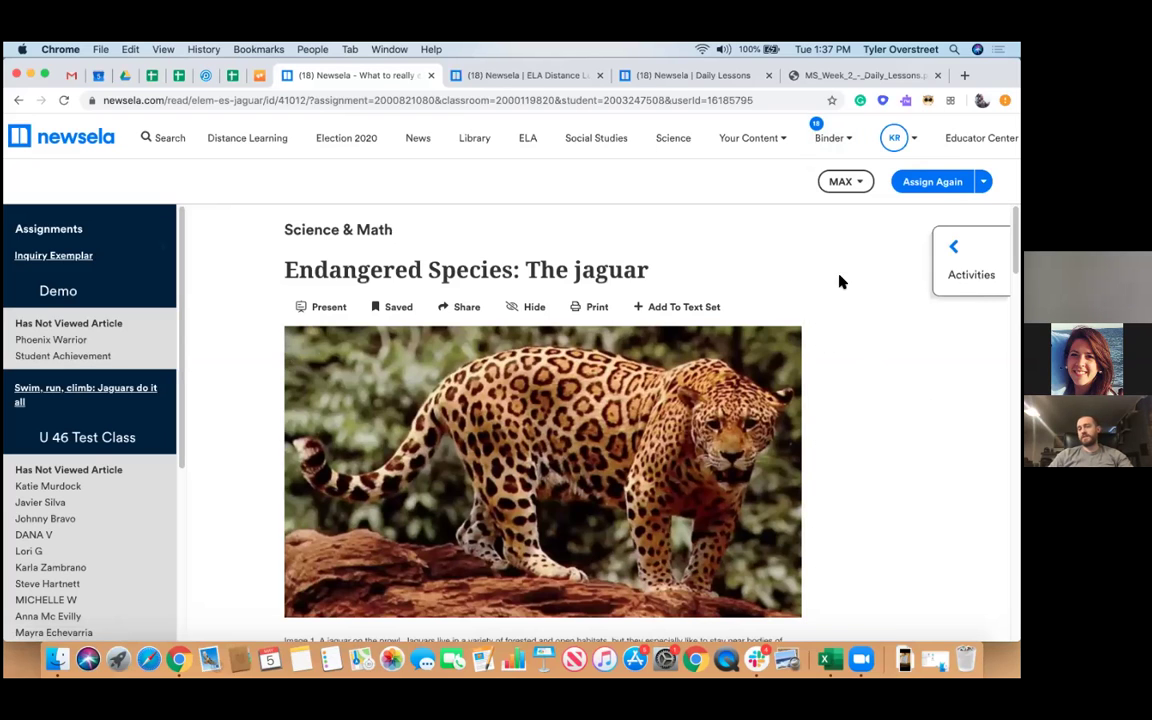
left_click(971, 260)
left_click(860, 290)
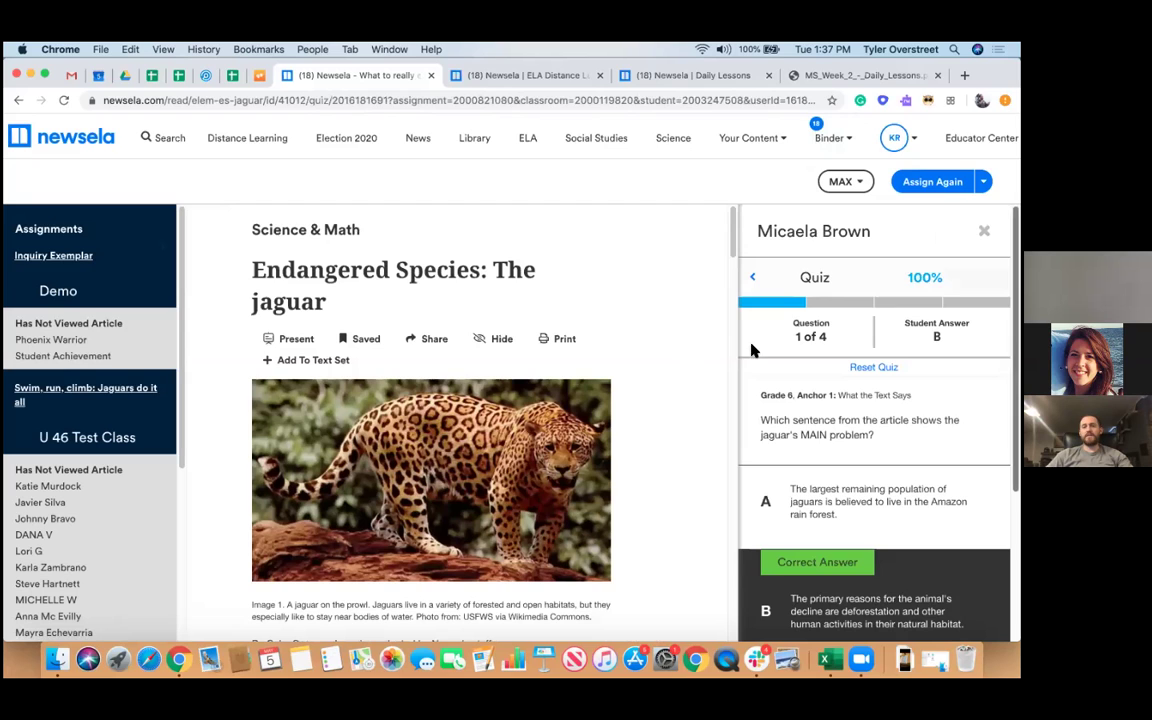
left_click(752, 277)
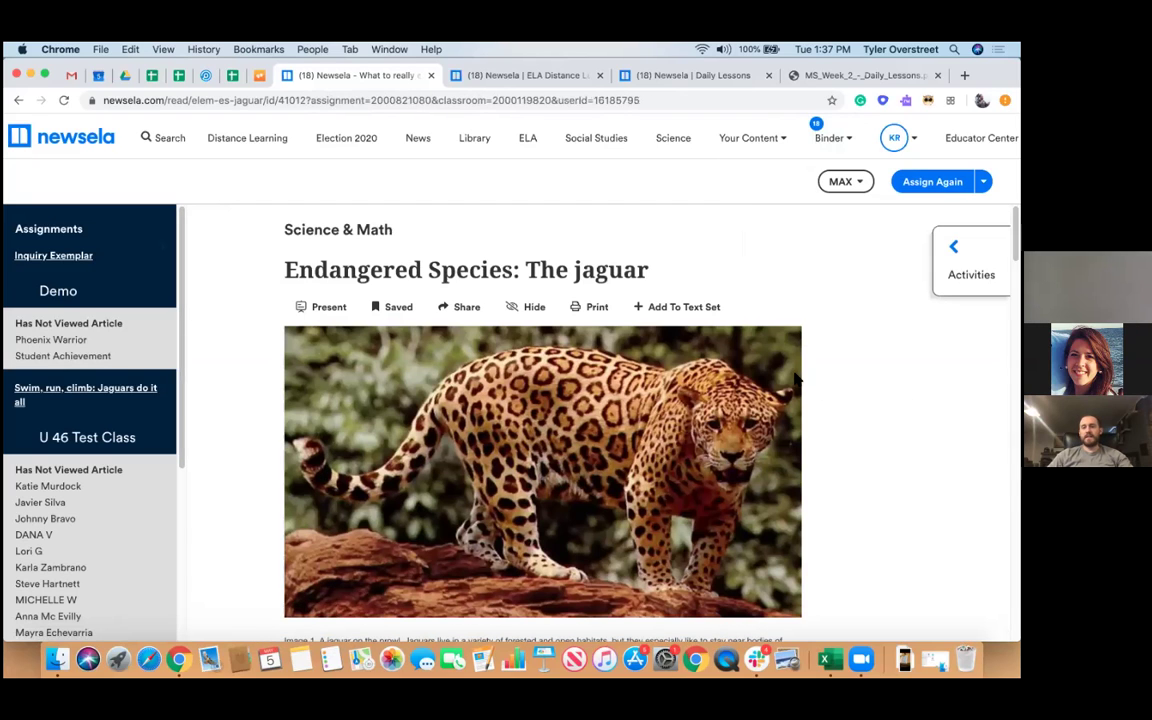